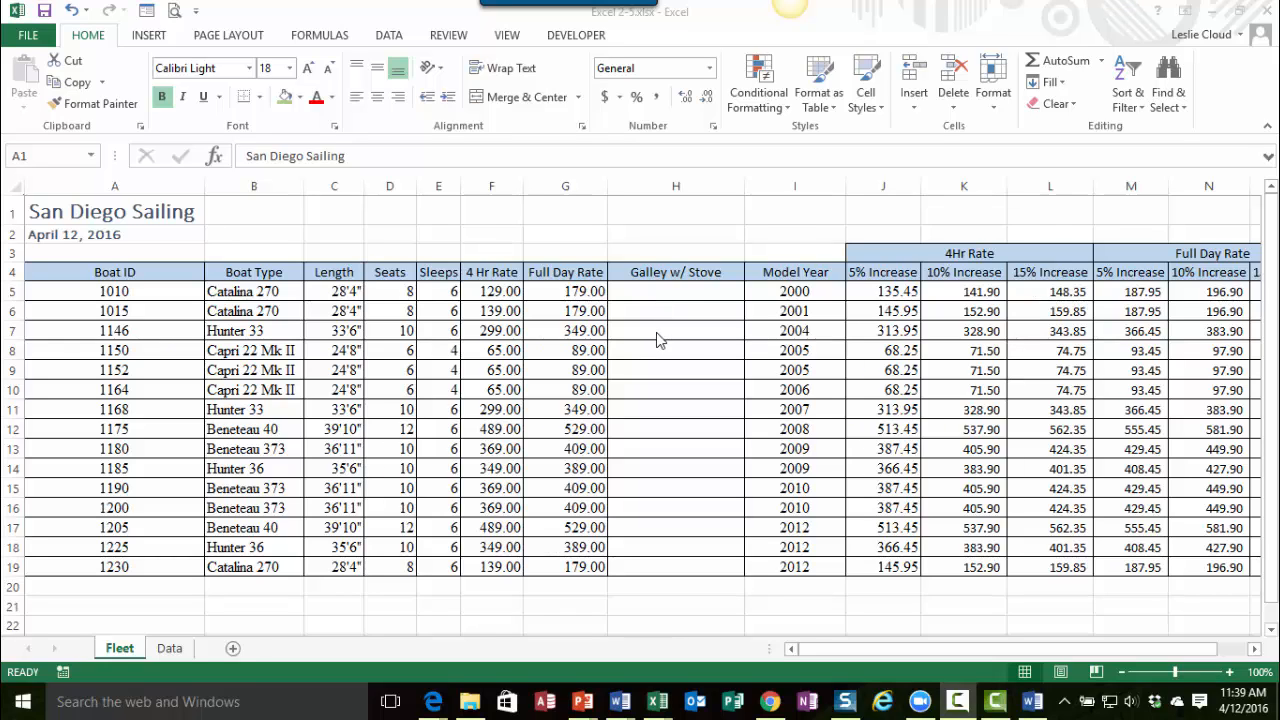
# Step: Search for the IF function and insert it in cell H5, the first row of the Galley w/ Stove column
pyautogui.click(399, 296)
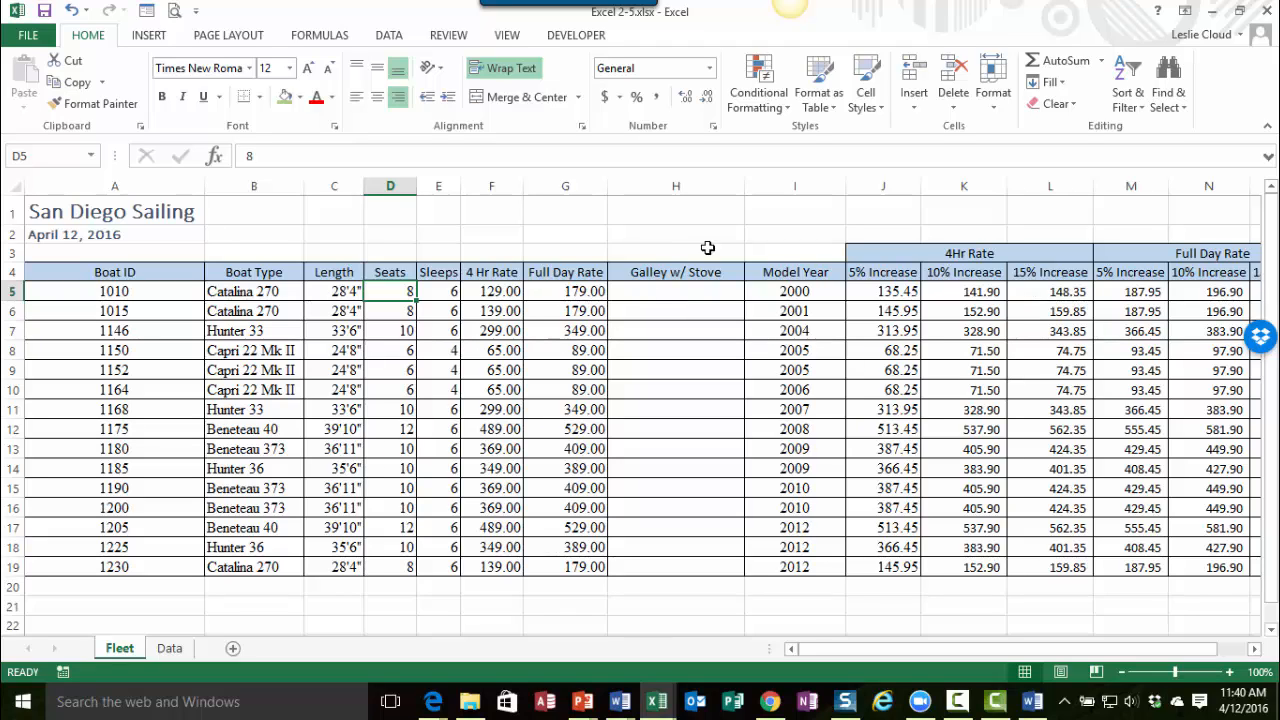
pyautogui.click(652, 292)
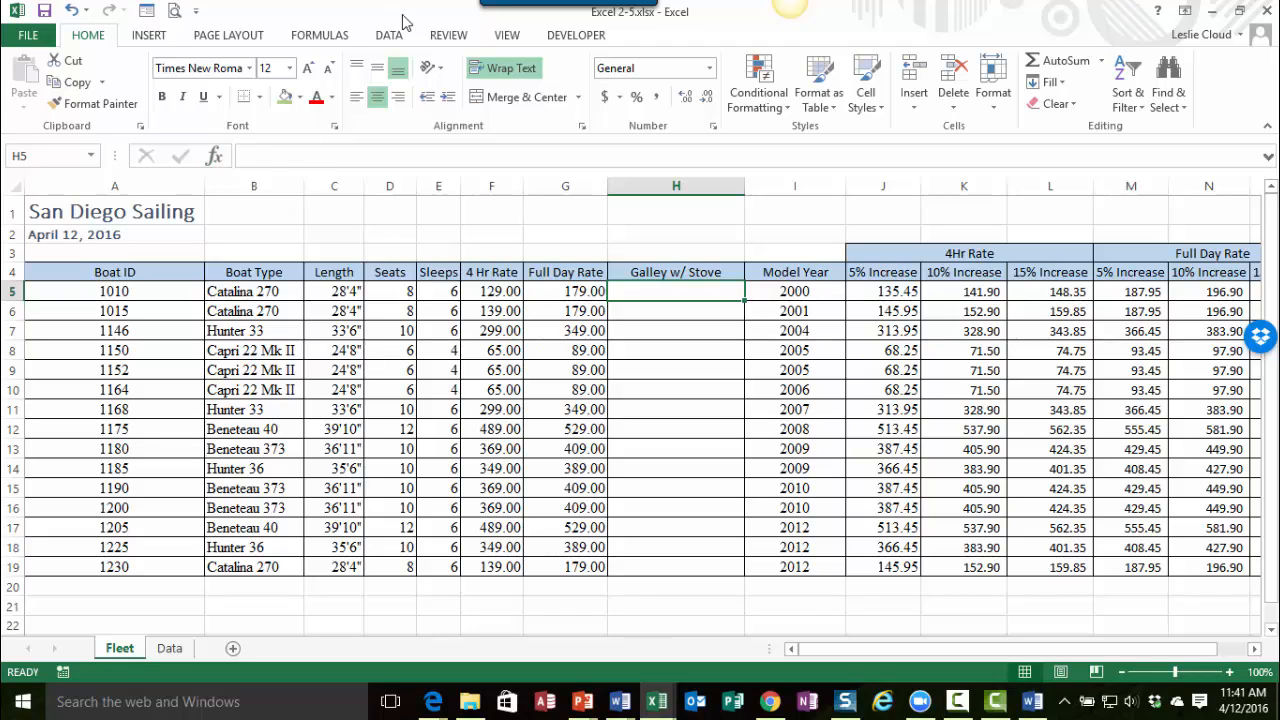
pyautogui.click(316, 37)
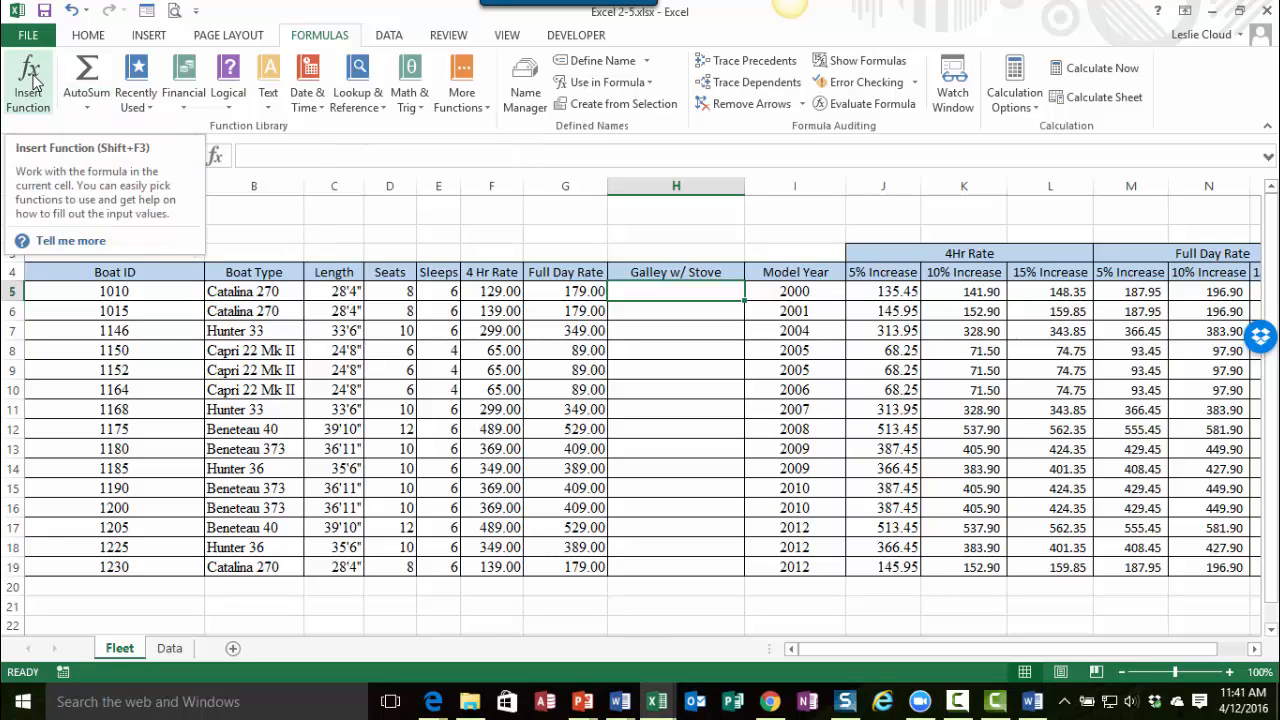
pyautogui.click(245, 156)
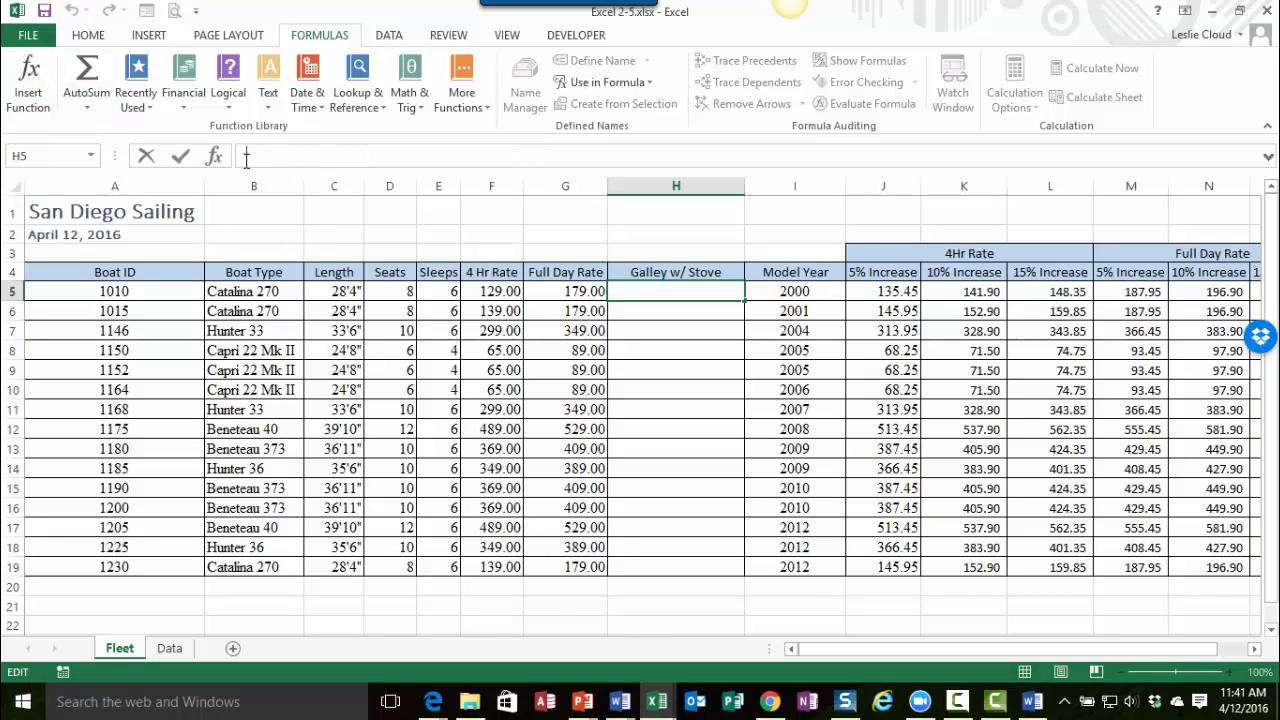
pyautogui.click(216, 158)
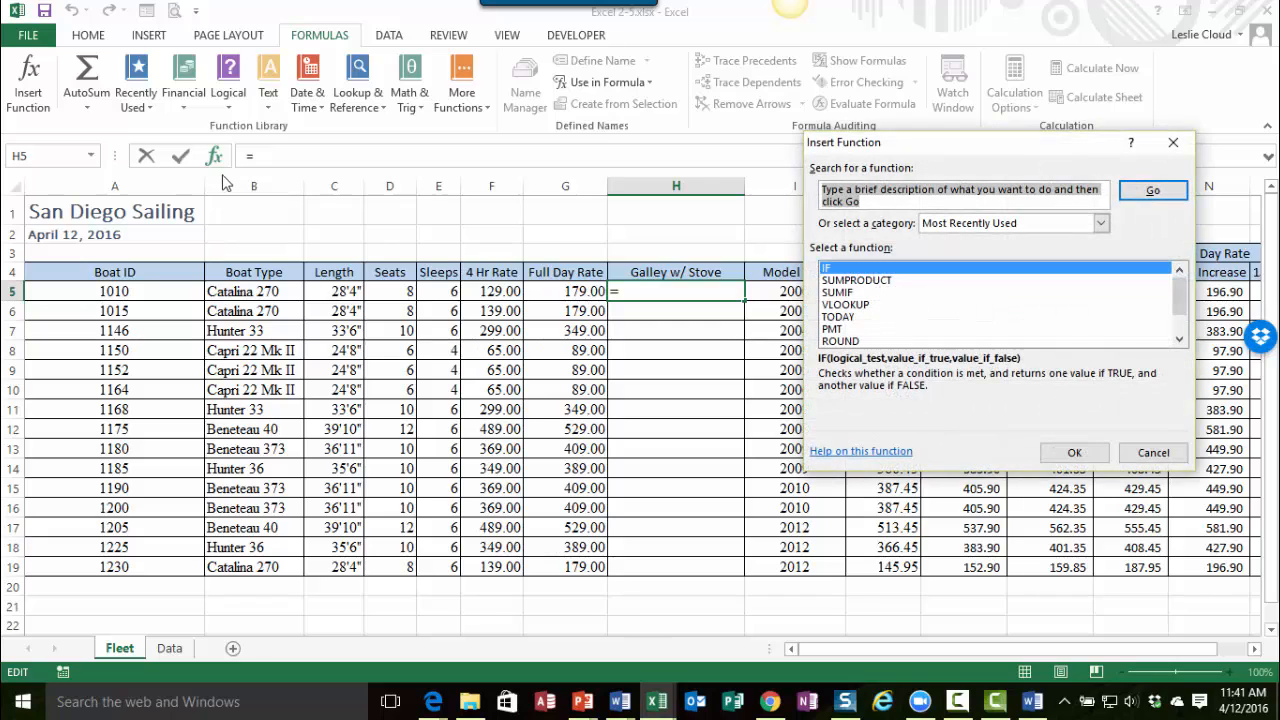
pyautogui.moveTo(986, 149); pyautogui.dragTo(985, 113)
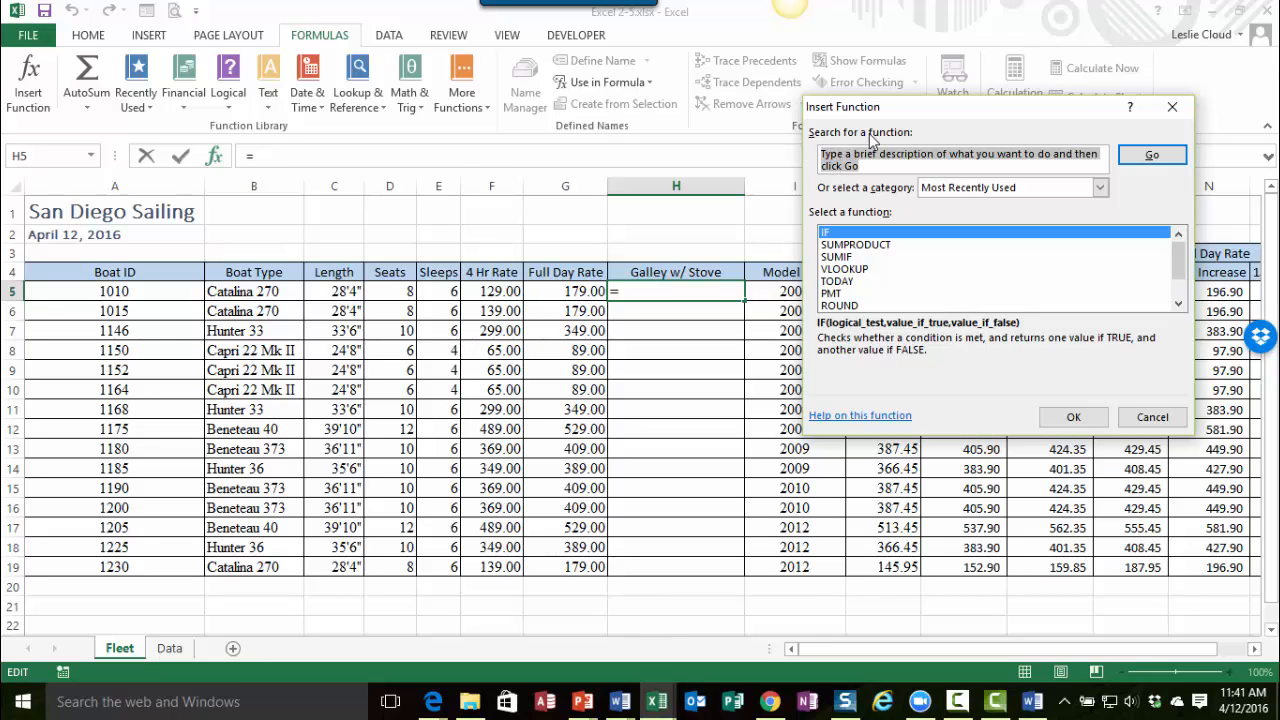
pyautogui.write('IF')
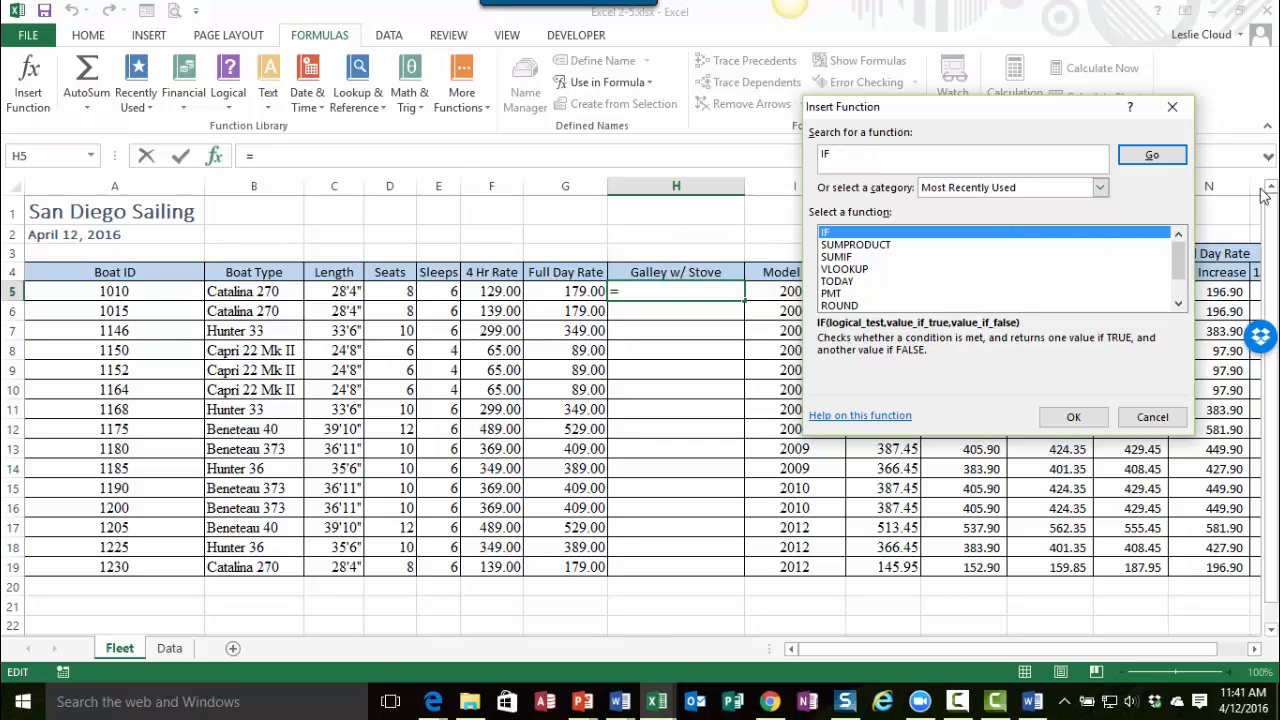
pyautogui.click(1155, 158)
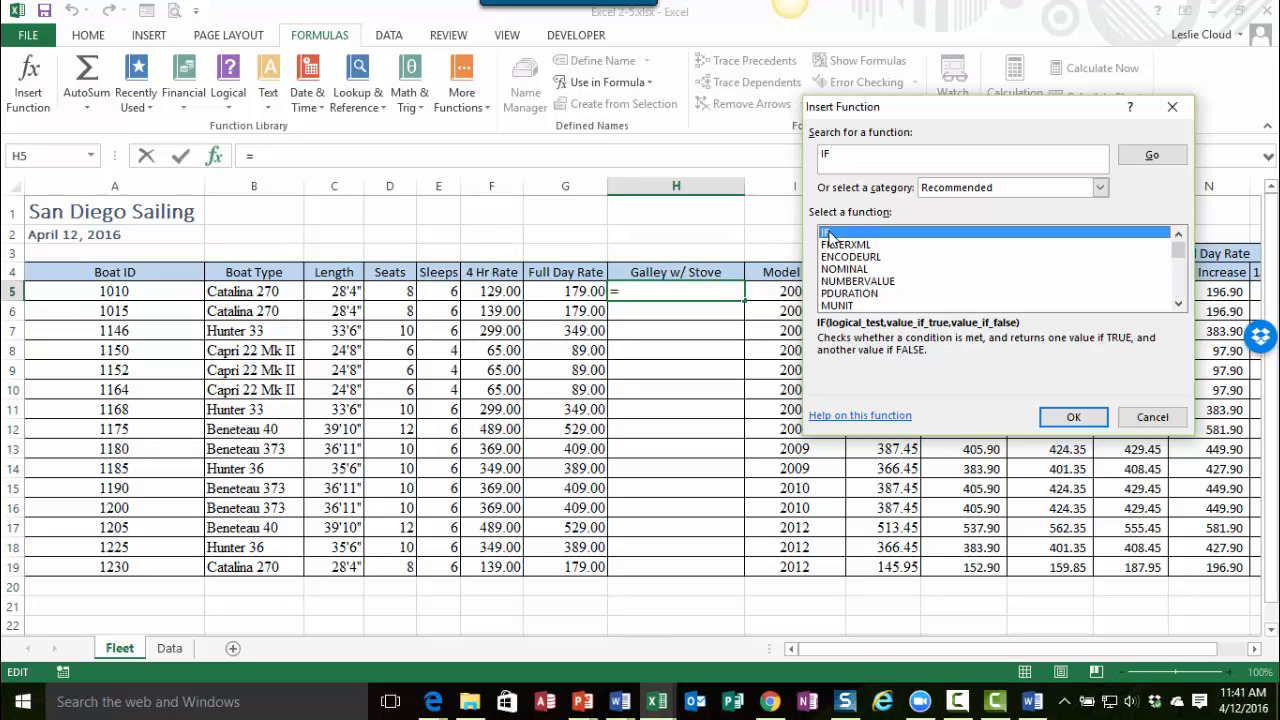
pyautogui.click(1069, 420)
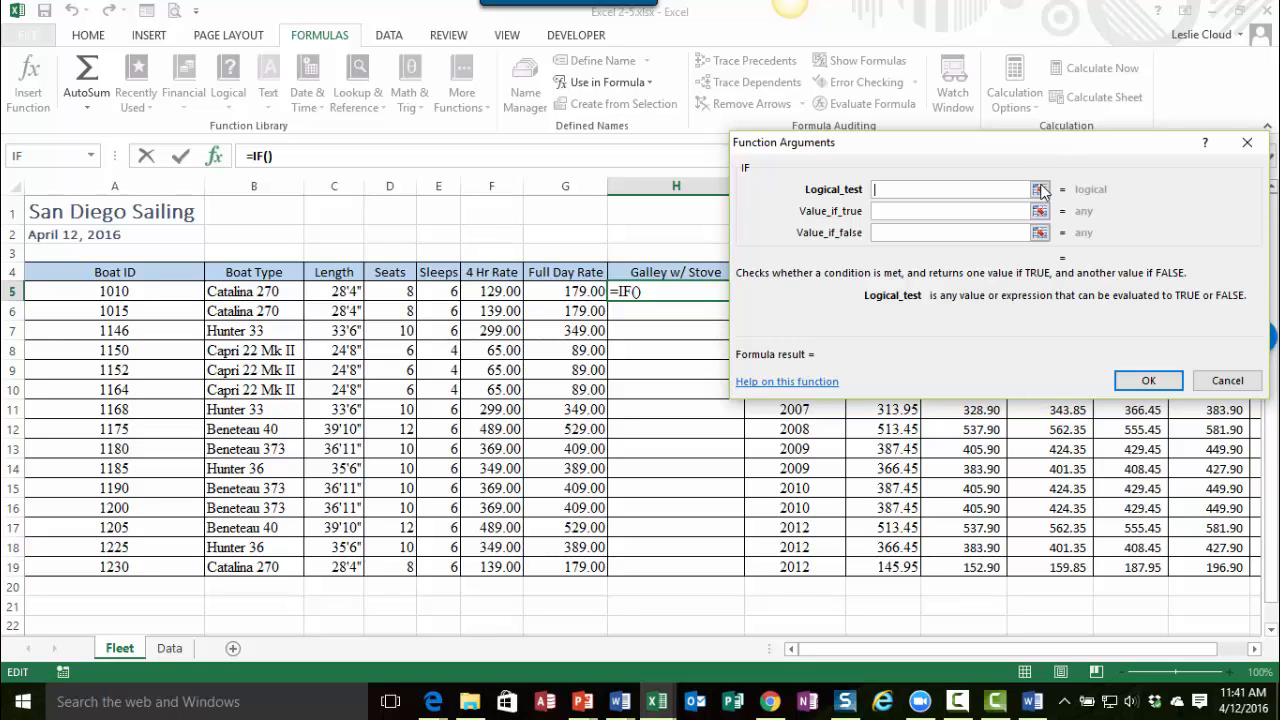
# Step: Set the IF function's logical test to D5>=8, moving the arguments dialog clear of the Seats data
pyautogui.moveTo(1040, 155); pyautogui.dragTo(984, 347)
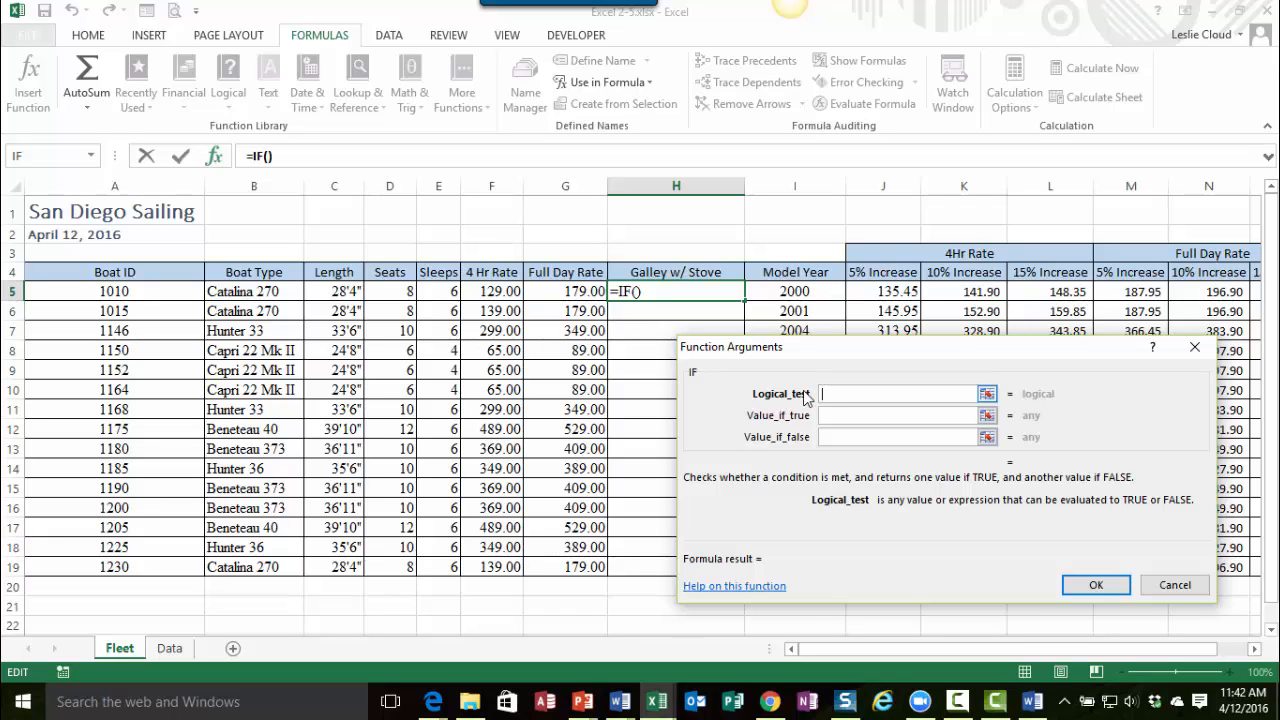
pyautogui.click(385, 290)
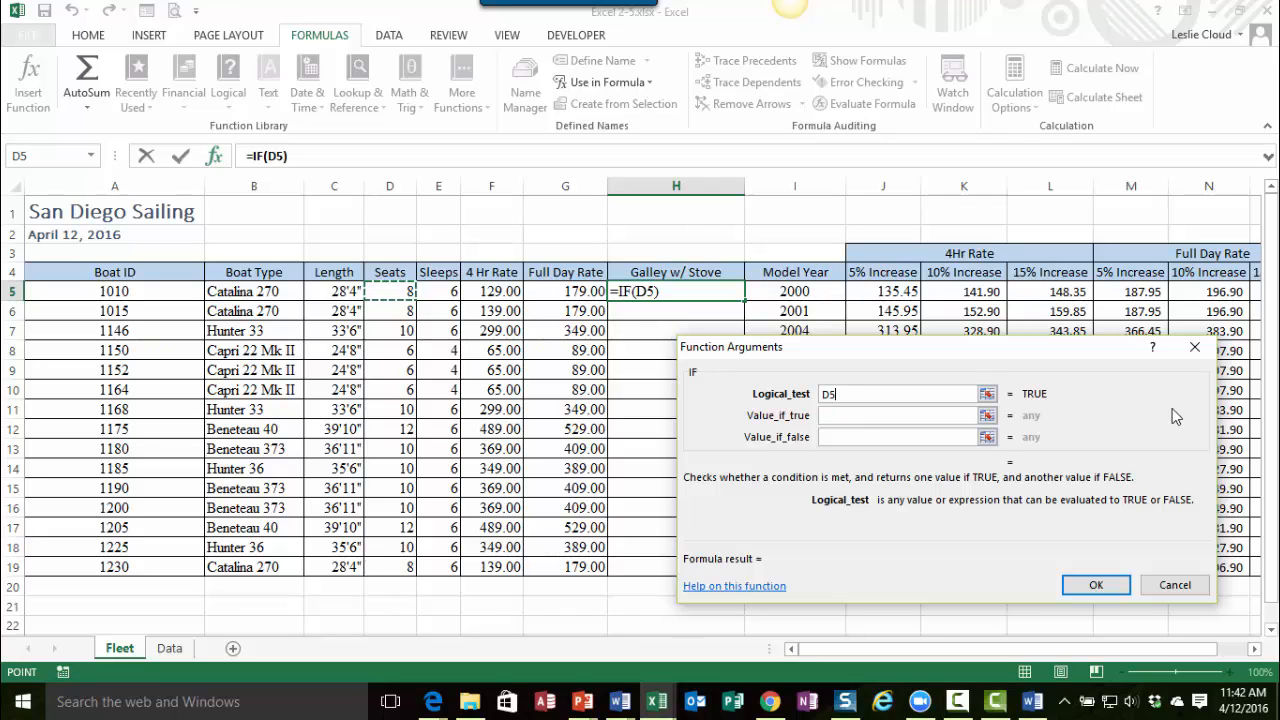
pyautogui.write('>')
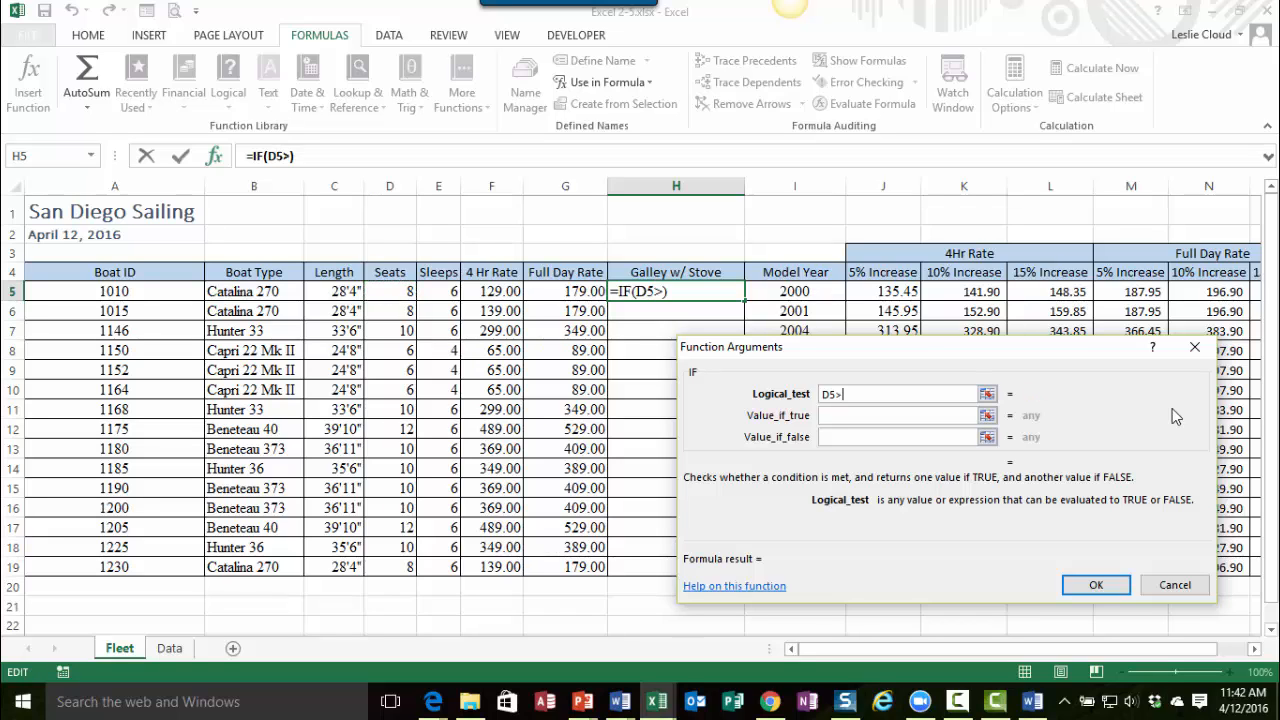
pyautogui.write('=')
pyautogui.write('8')
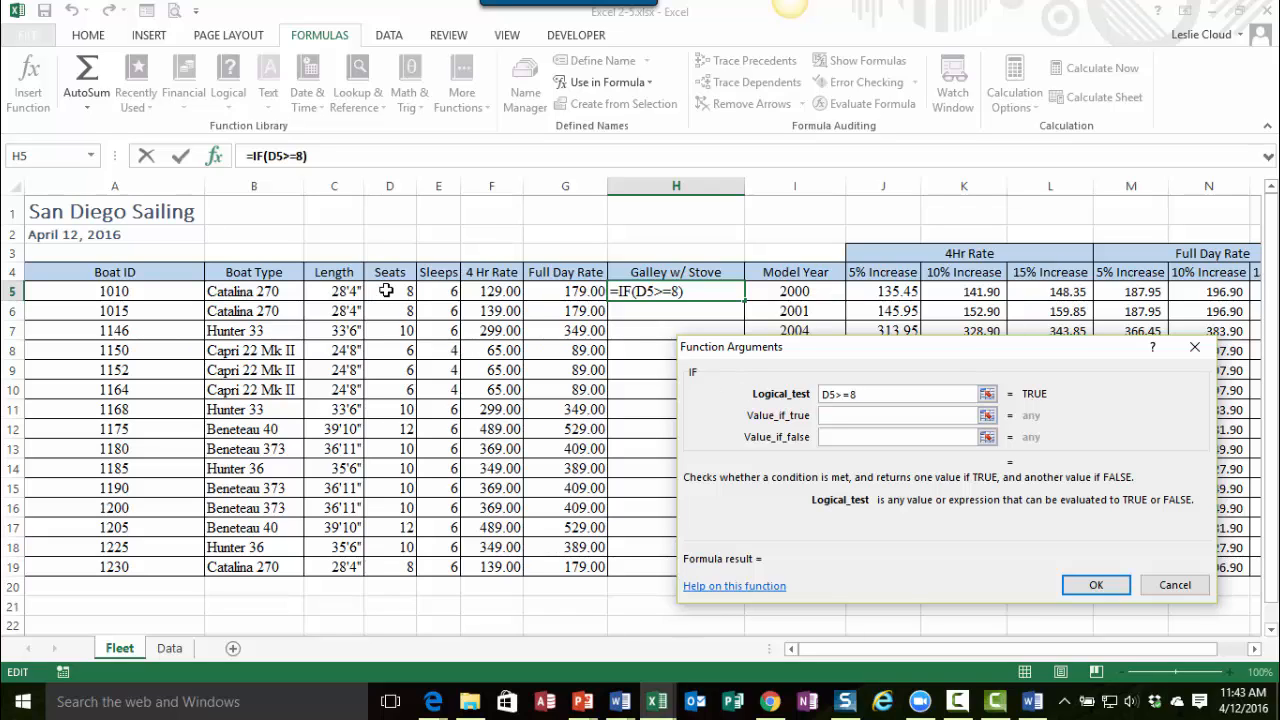
# Step: Set the IF function to return Yes when true and No when false, and confirm the formula
pyautogui.click(832, 415)
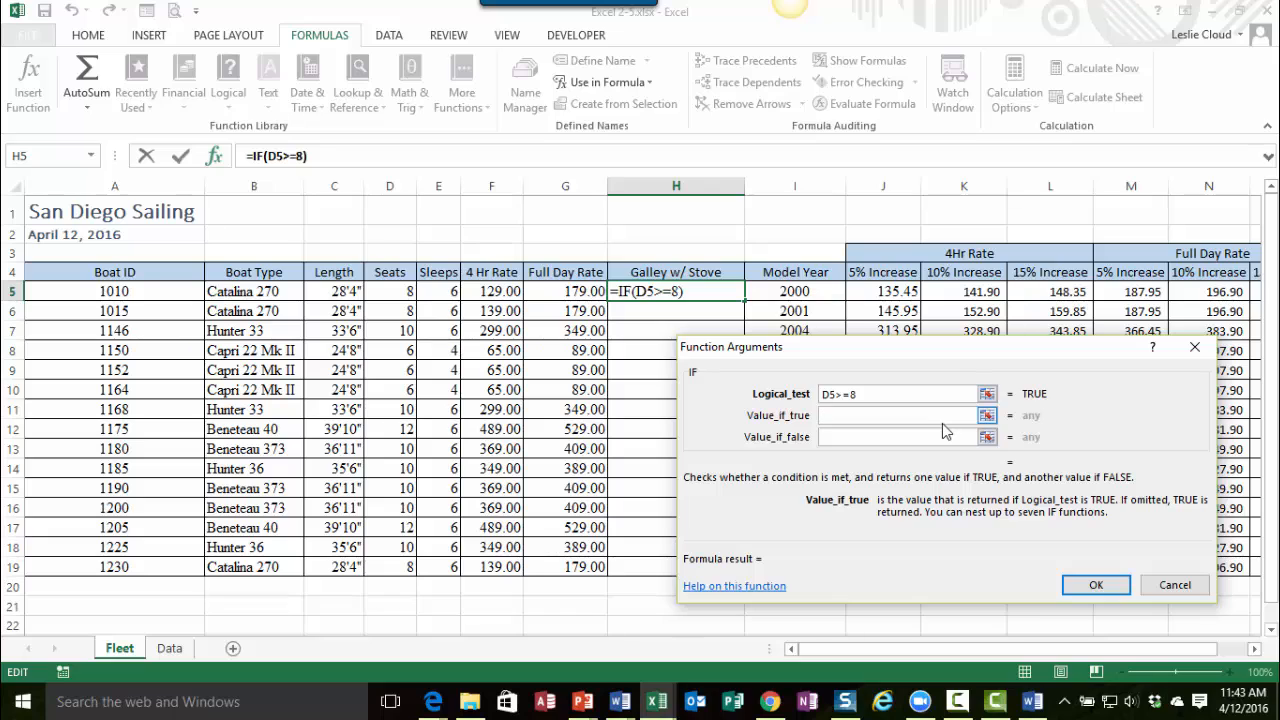
pyautogui.write('Yes')
pyautogui.click(843, 438)
pyautogui.click(842, 440)
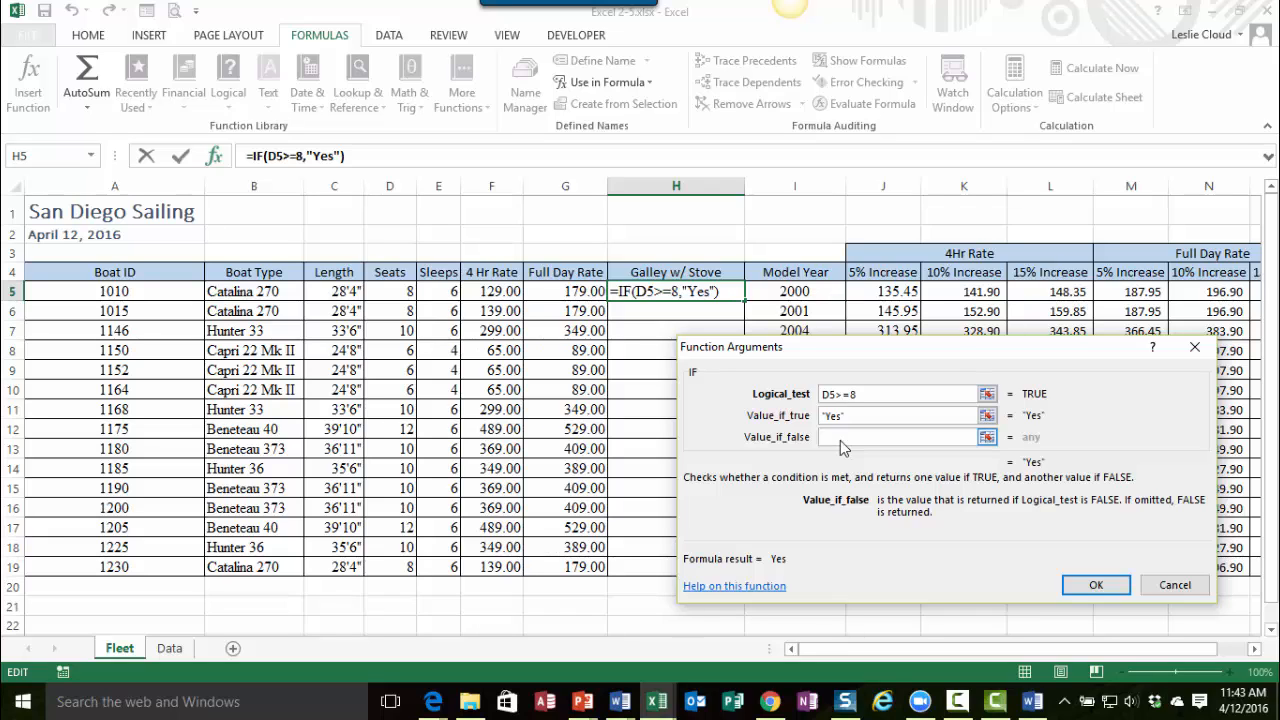
pyautogui.write('No')
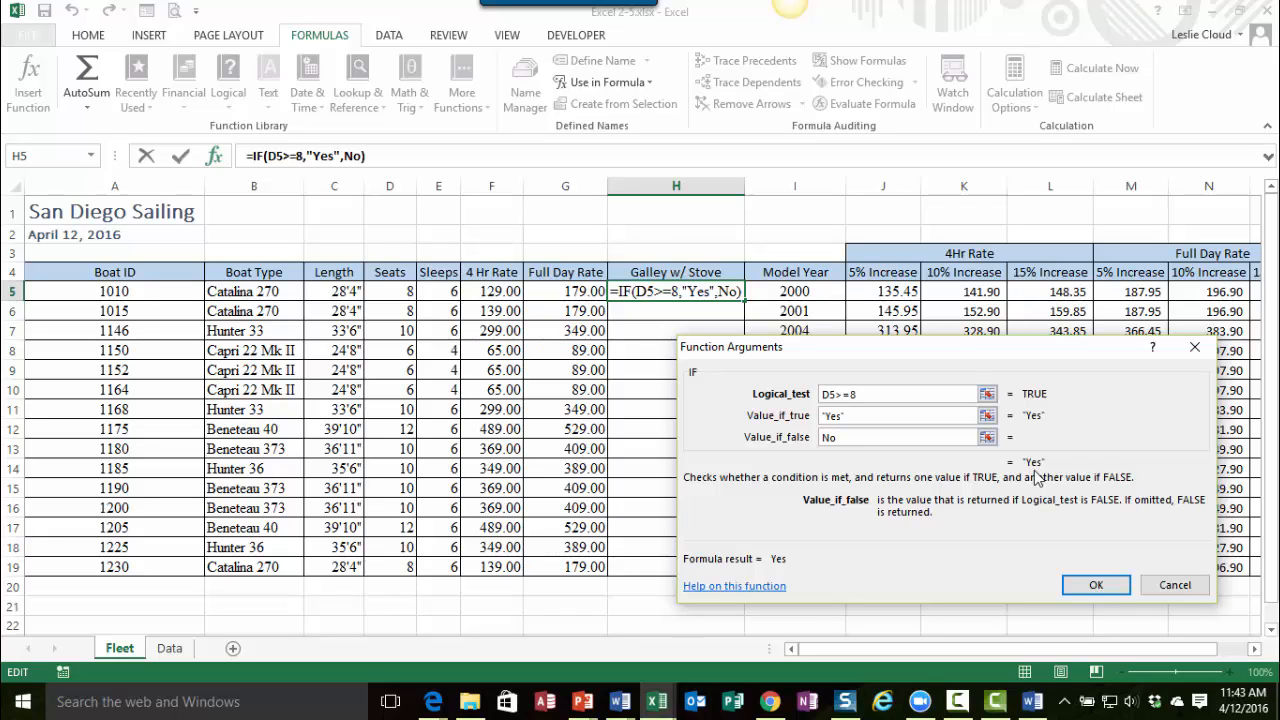
pyautogui.click(1095, 588)
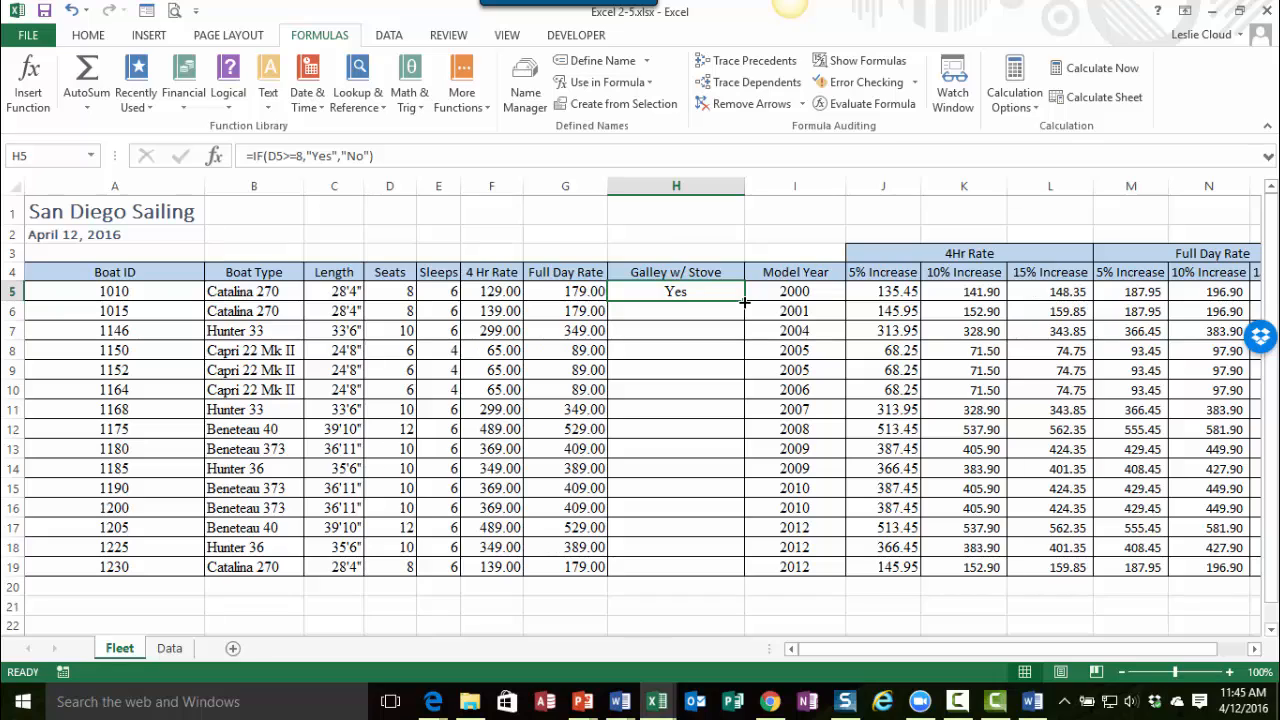
# Step: Fill the H5 formula down through H19 and check the copied formulas in H14 and H8 against the seat count in D8
pyautogui.moveTo(745, 302); pyautogui.dragTo(751, 578)
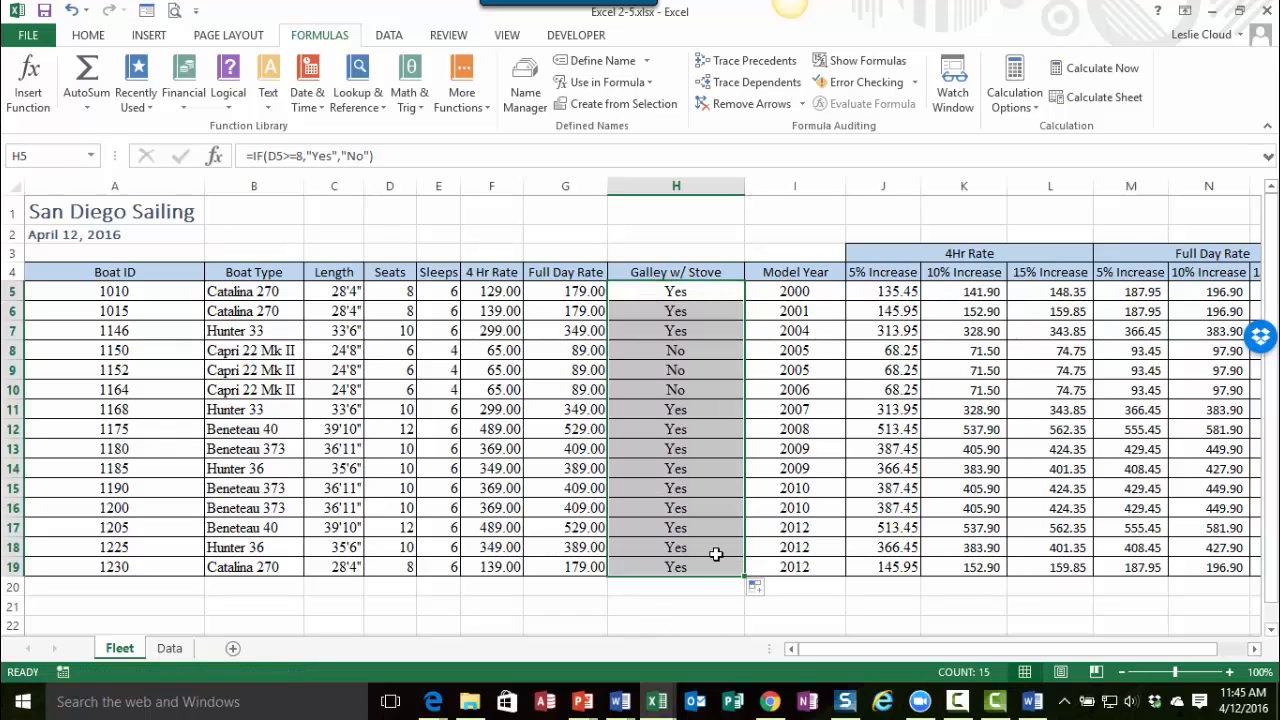
pyautogui.click(676, 470)
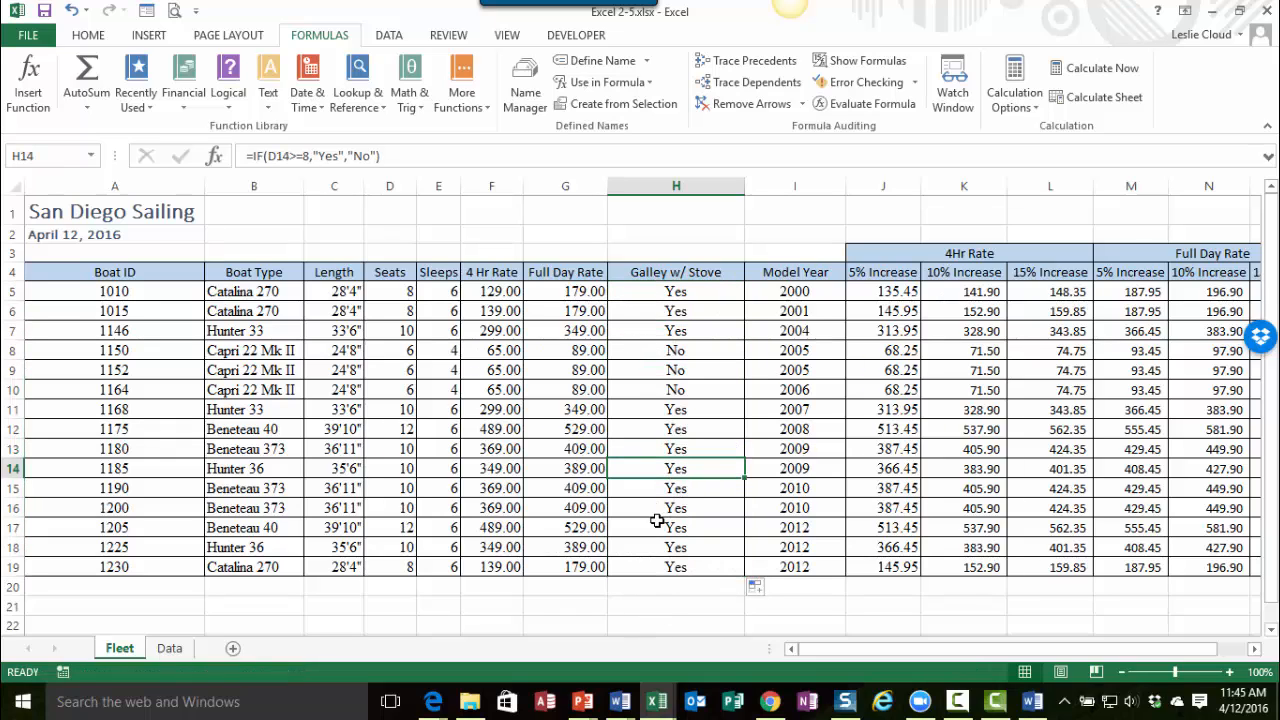
pyautogui.click(675, 350)
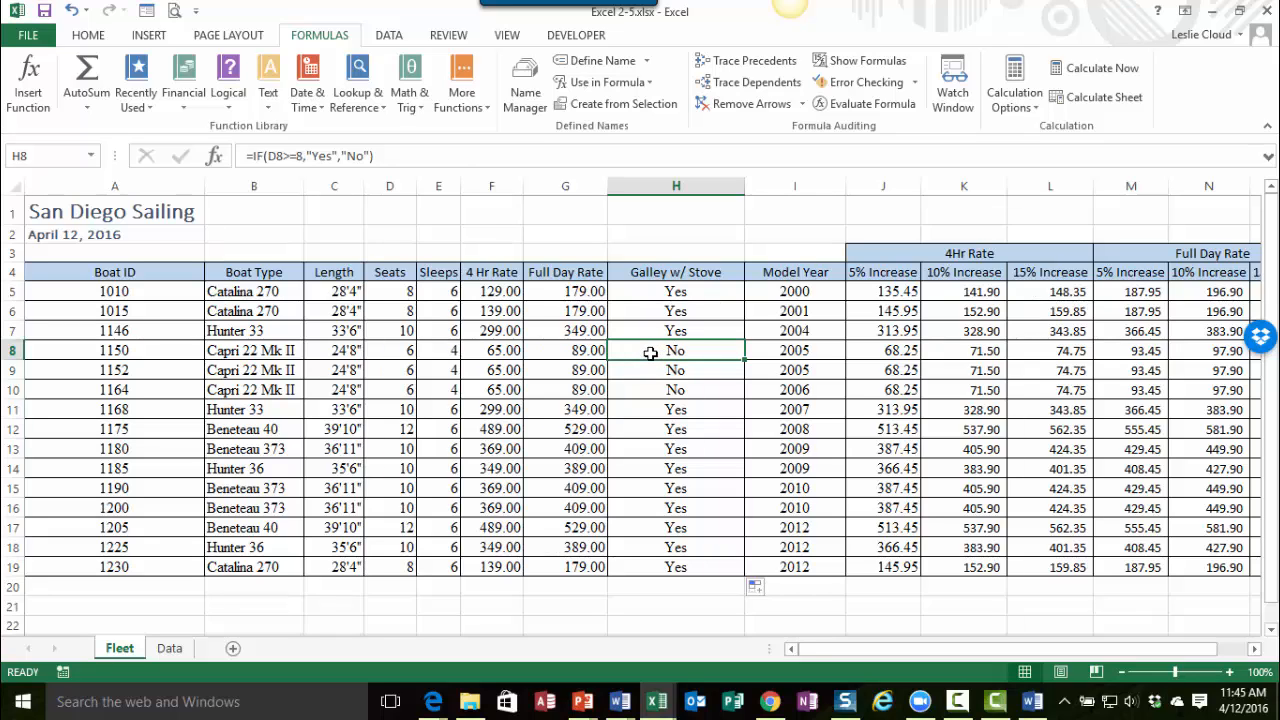
pyautogui.click(390, 350)
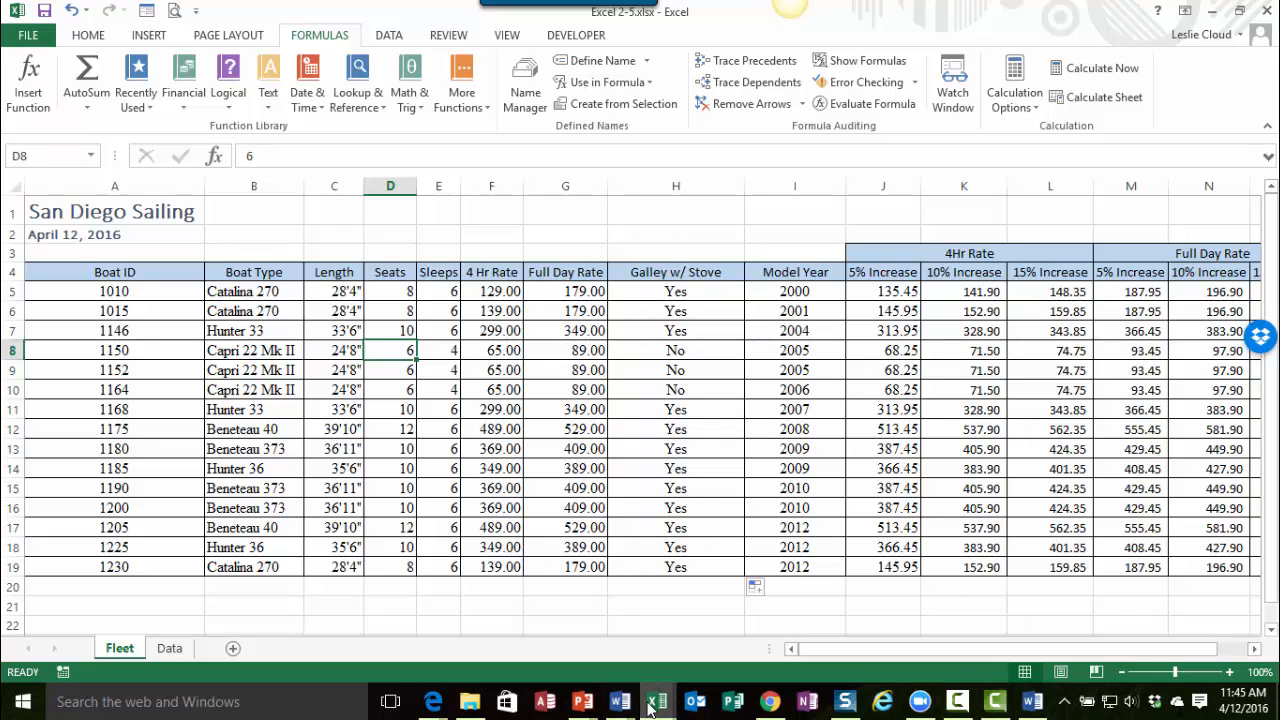
# Step: Switch to the Excel 2-1.xlsx workbook and review the SUMIF and SUMPRODUCT labels below the item table
pyautogui.moveTo(655, 705)
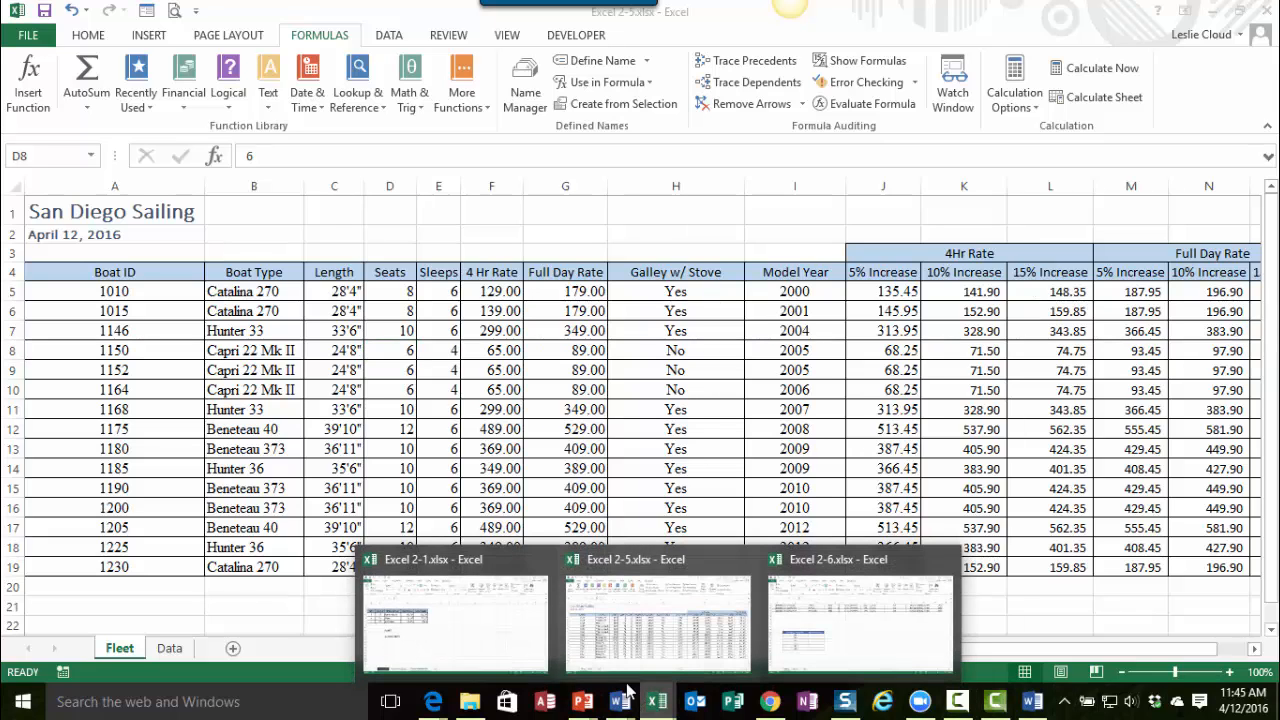
pyautogui.click(470, 612)
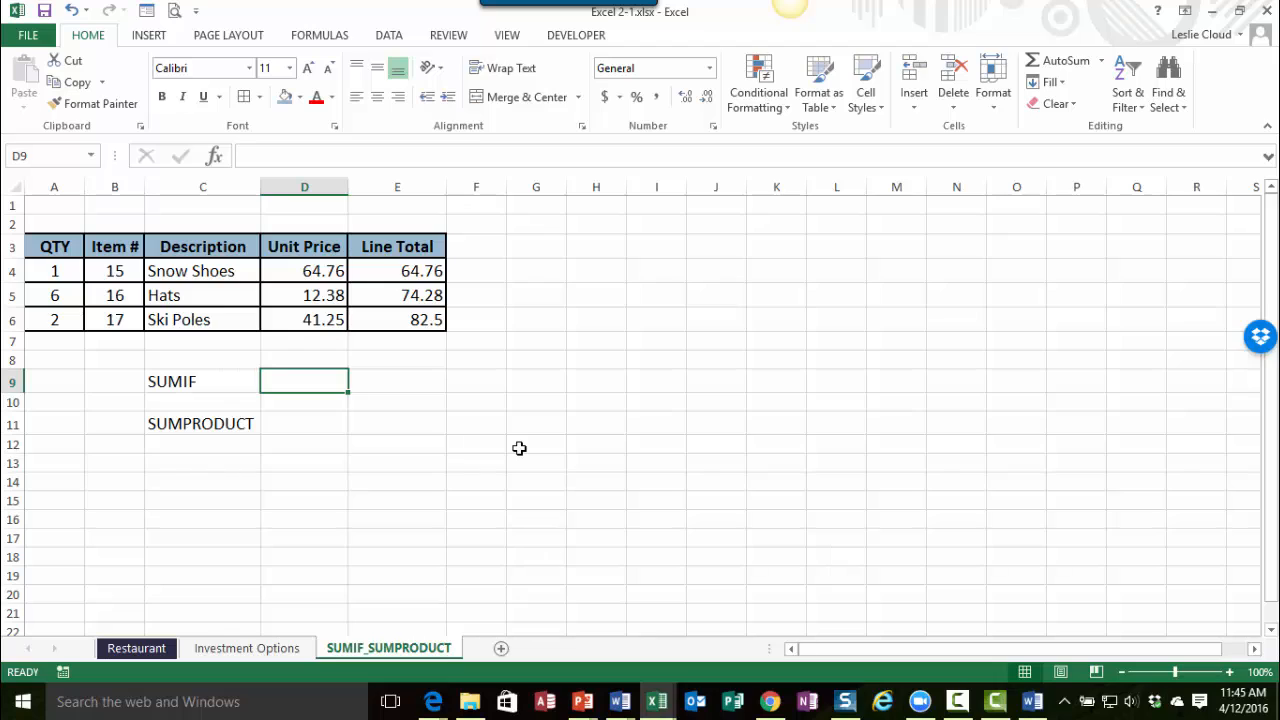
pyautogui.click(200, 379)
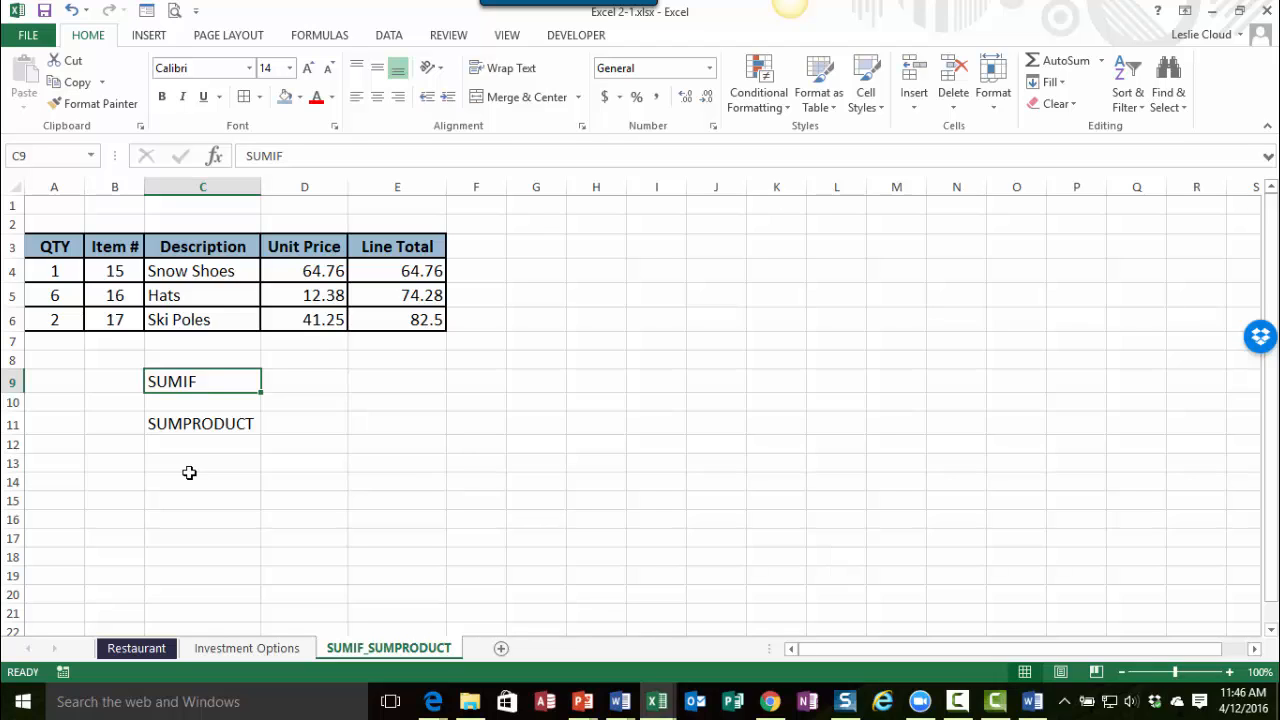
pyautogui.click(196, 424)
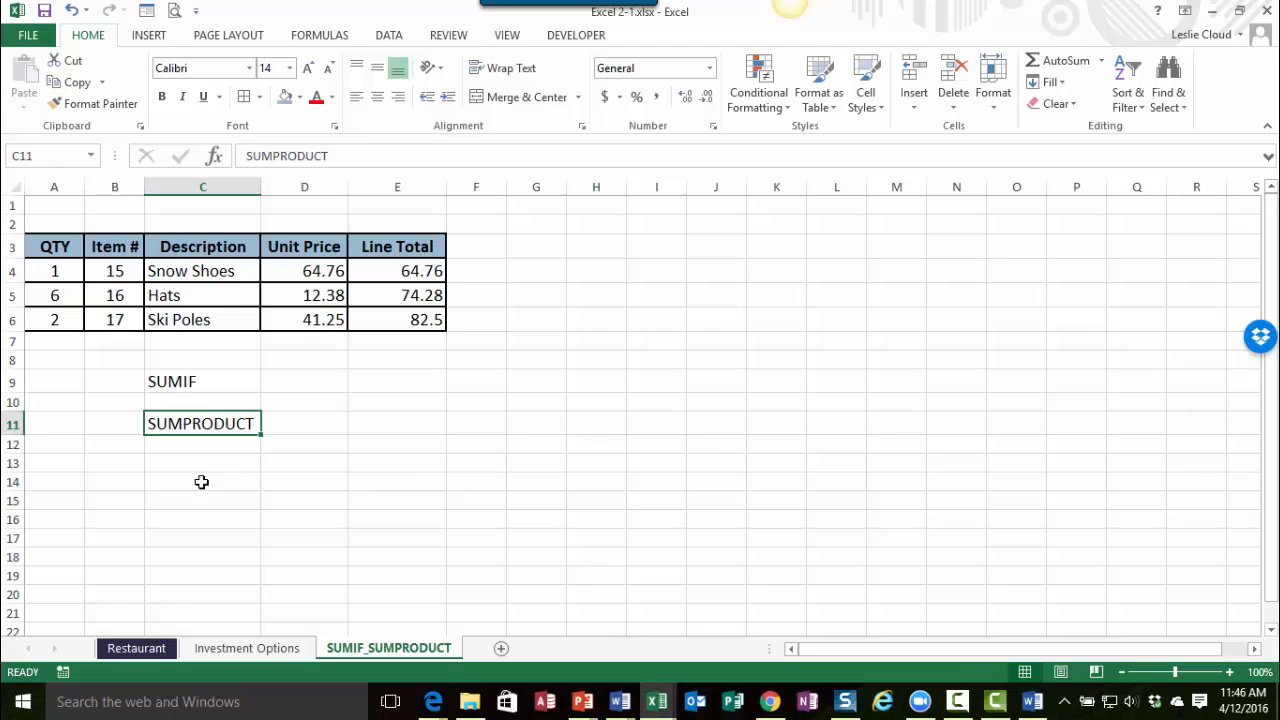
# Step: Insert the SUMIF function in cell D9 beside the SUMIF label and move its arguments dialog closer to the table
pyautogui.click(291, 377)
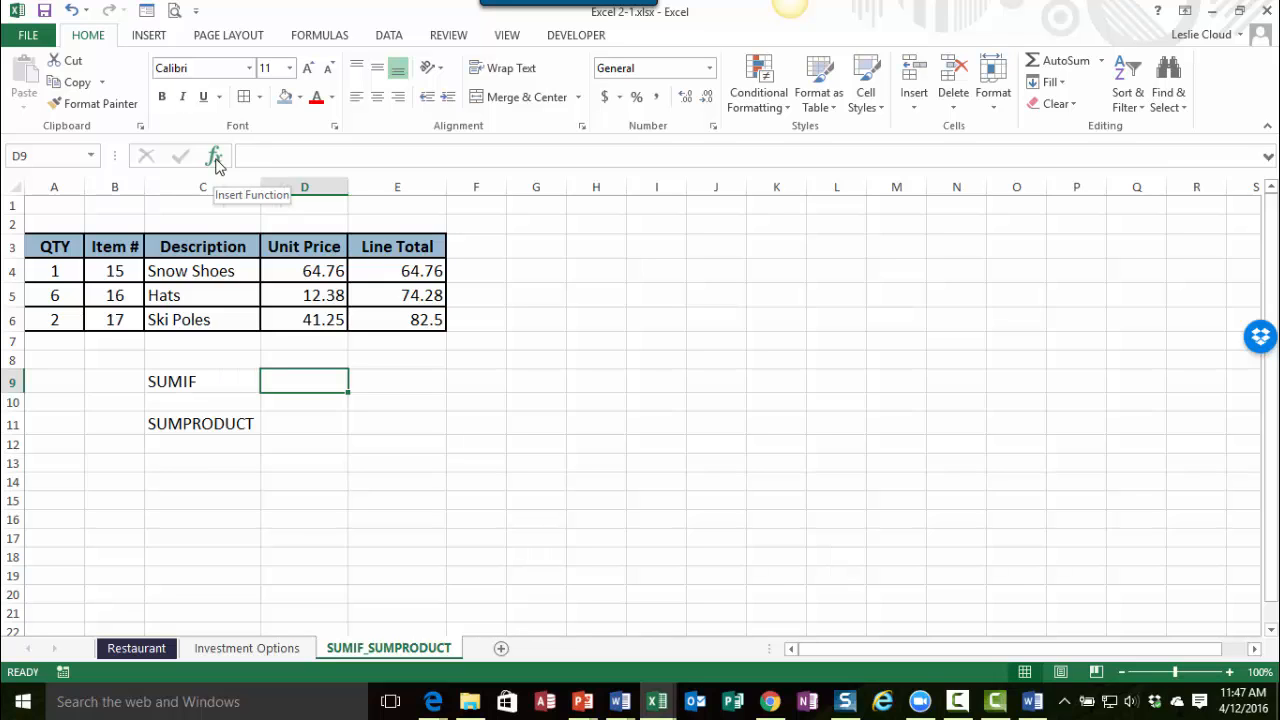
pyautogui.click(217, 160)
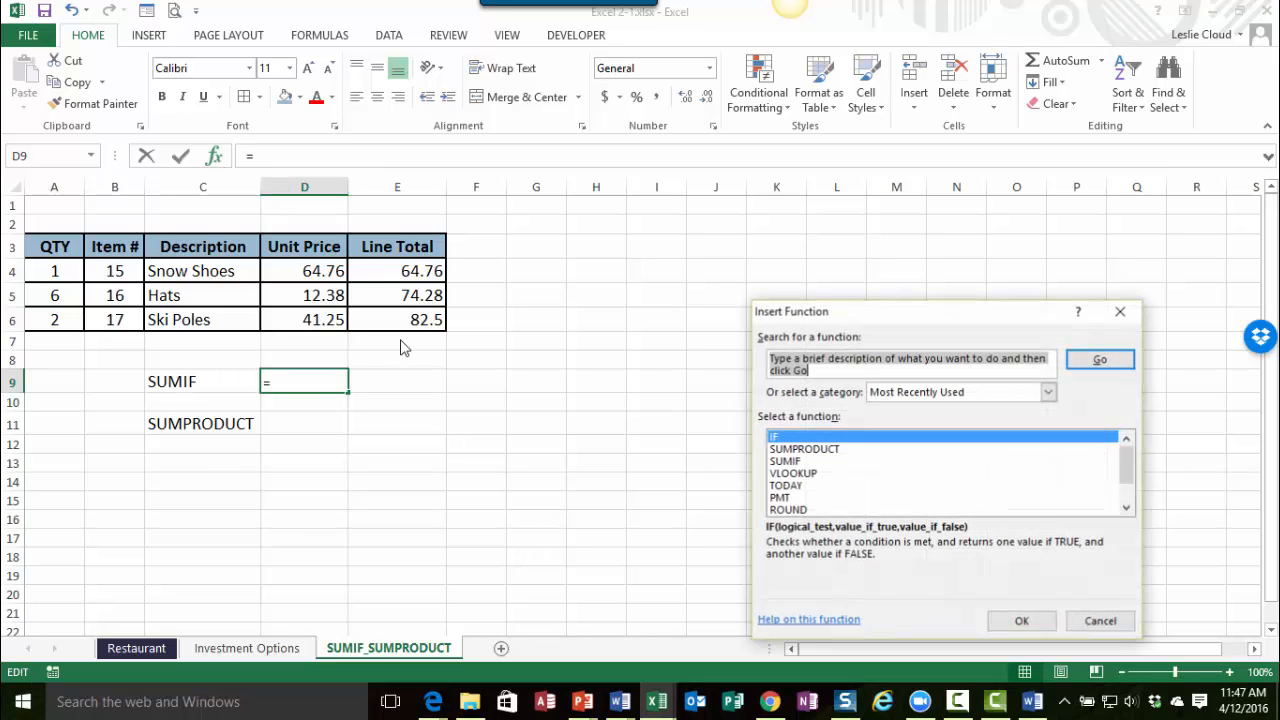
pyautogui.click(791, 462)
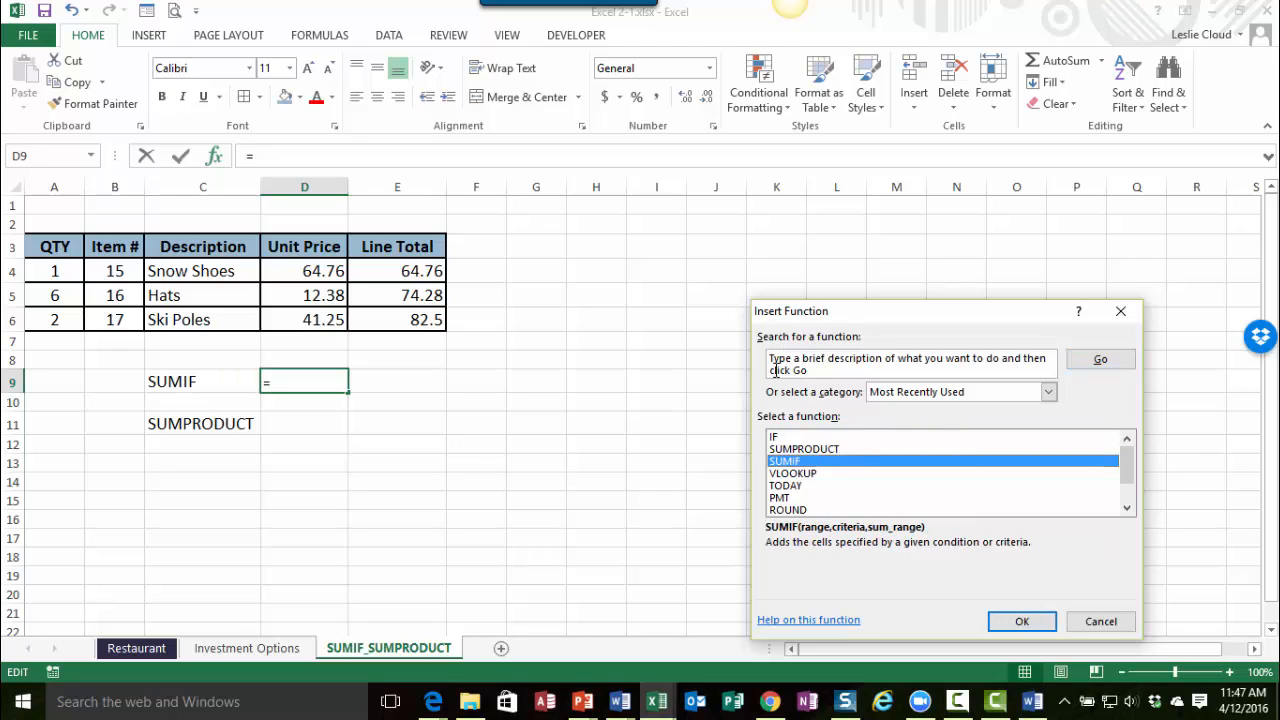
pyautogui.click(1020, 620)
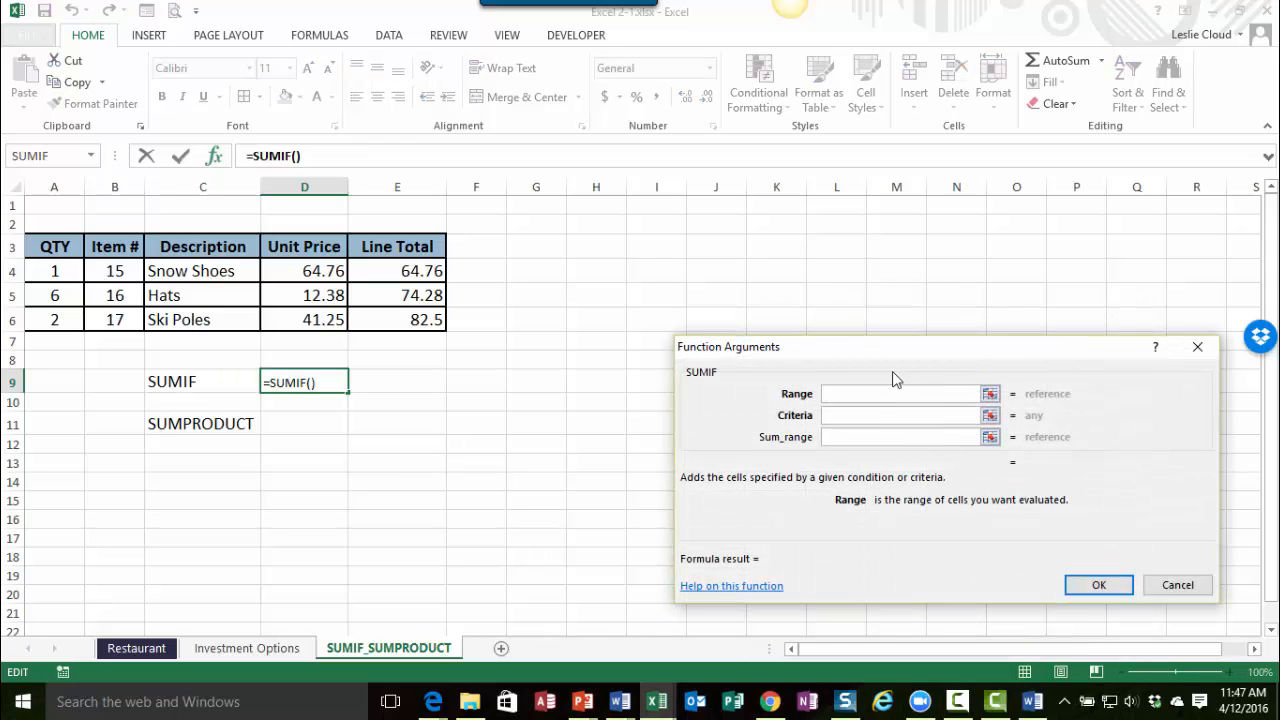
pyautogui.moveTo(868, 350); pyautogui.dragTo(699, 244)
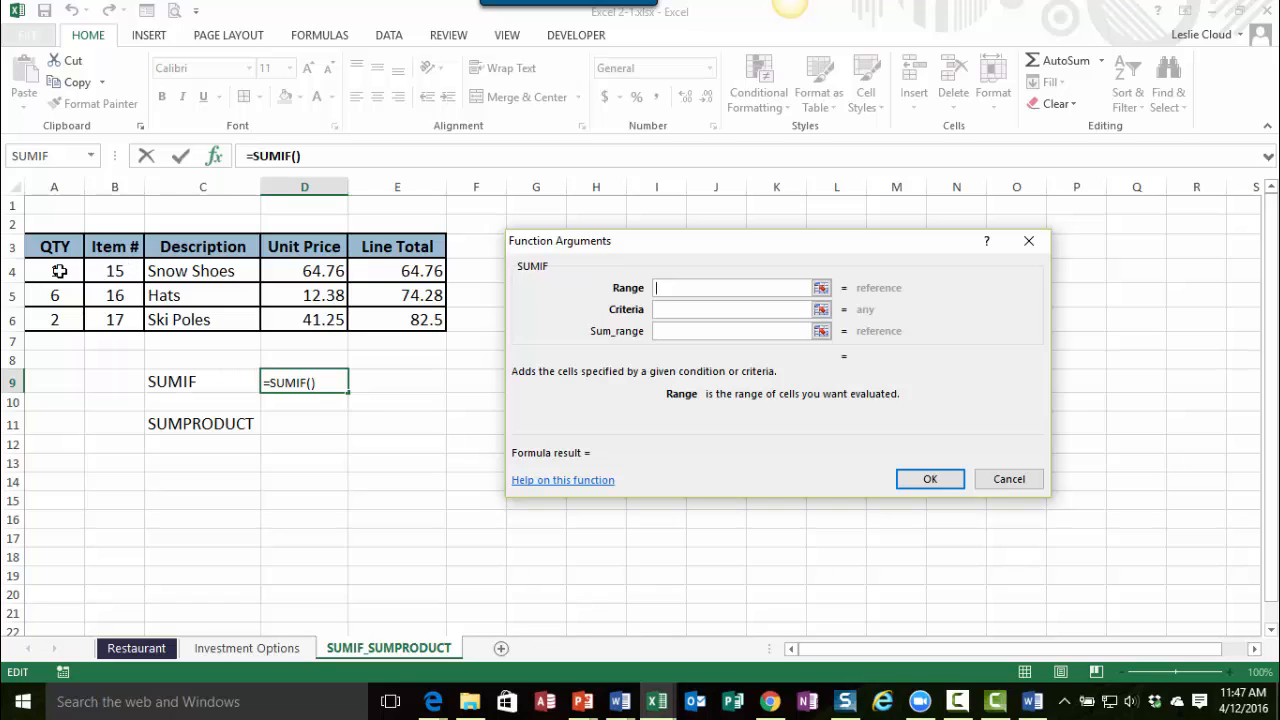
# Step: Set the SUMIF range to the unit prices D4:D6 and the criteria to >25, and go to the sum range argument
pyautogui.moveTo(57, 271); pyautogui.dragTo(52, 320)
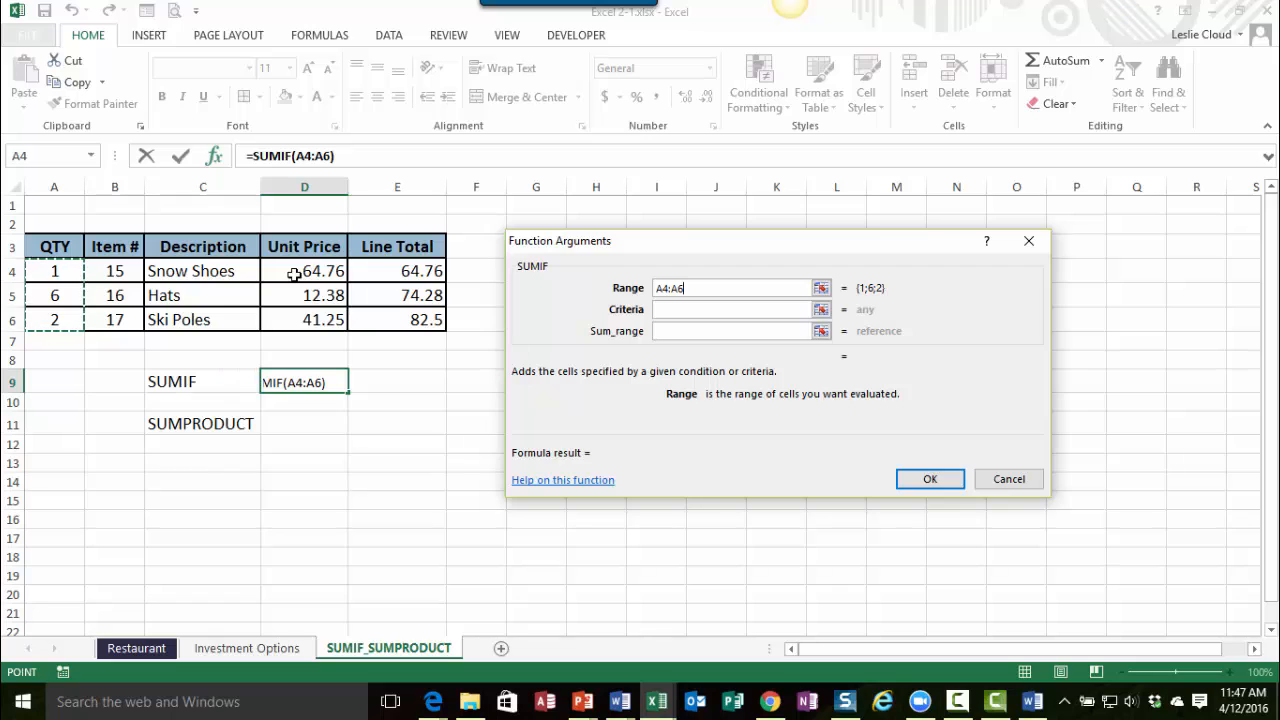
pyautogui.moveTo(293, 274); pyautogui.dragTo(300, 318)
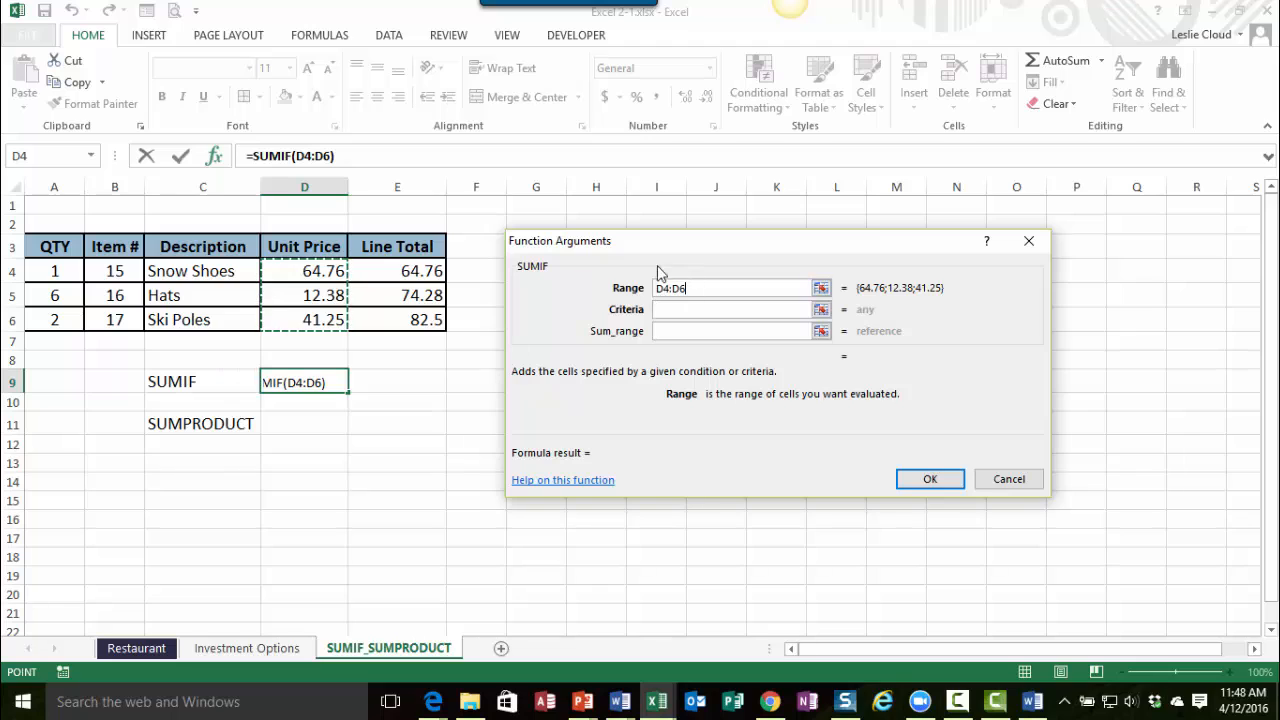
pyautogui.click(670, 310)
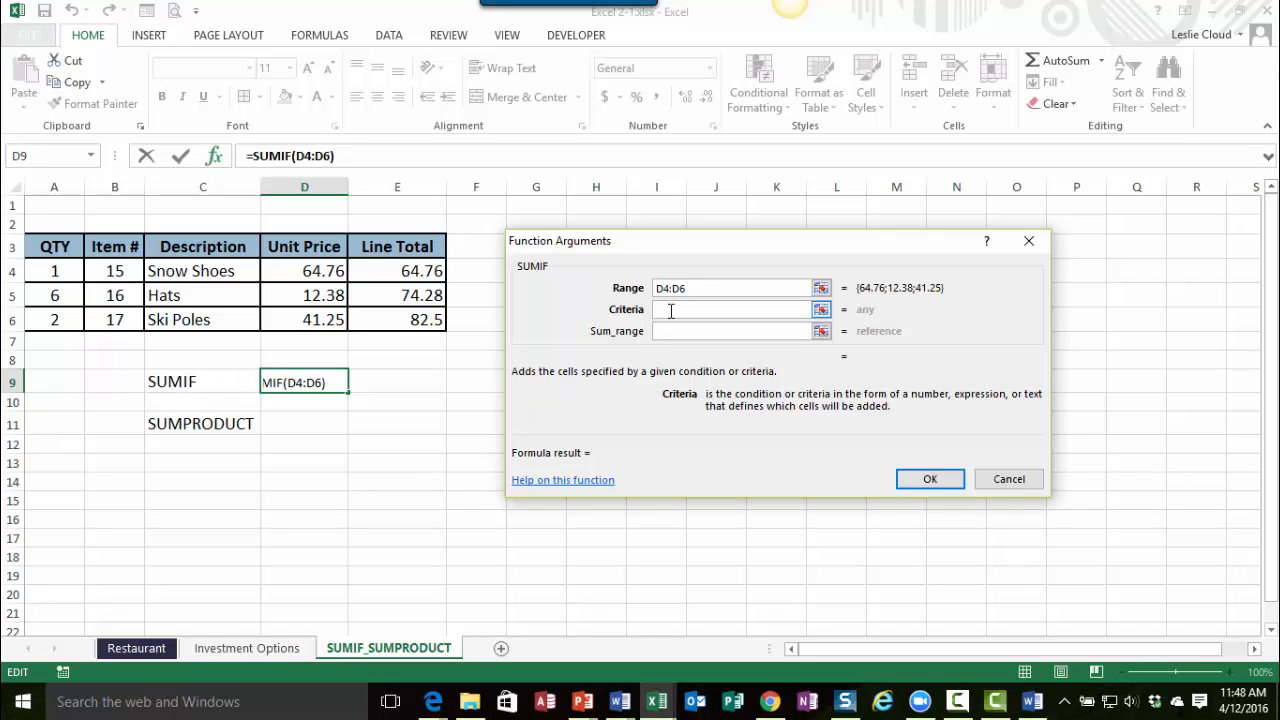
pyautogui.write('>25')
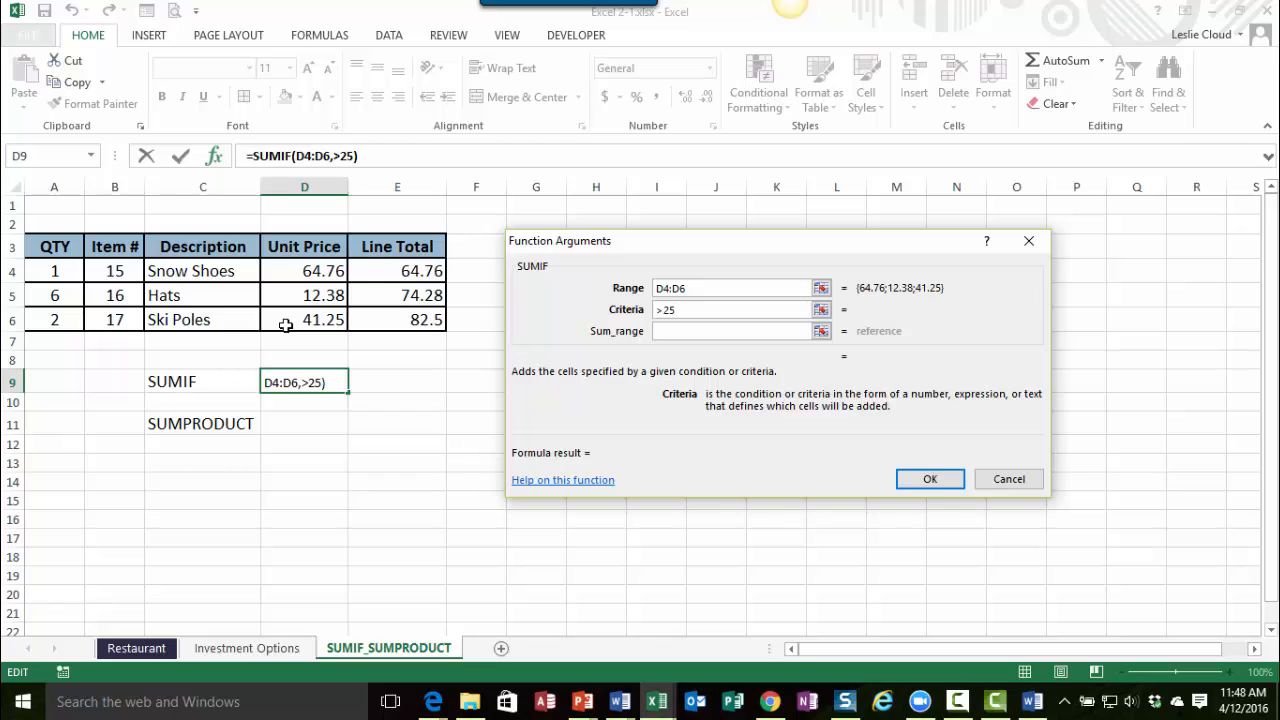
pyautogui.click(671, 332)
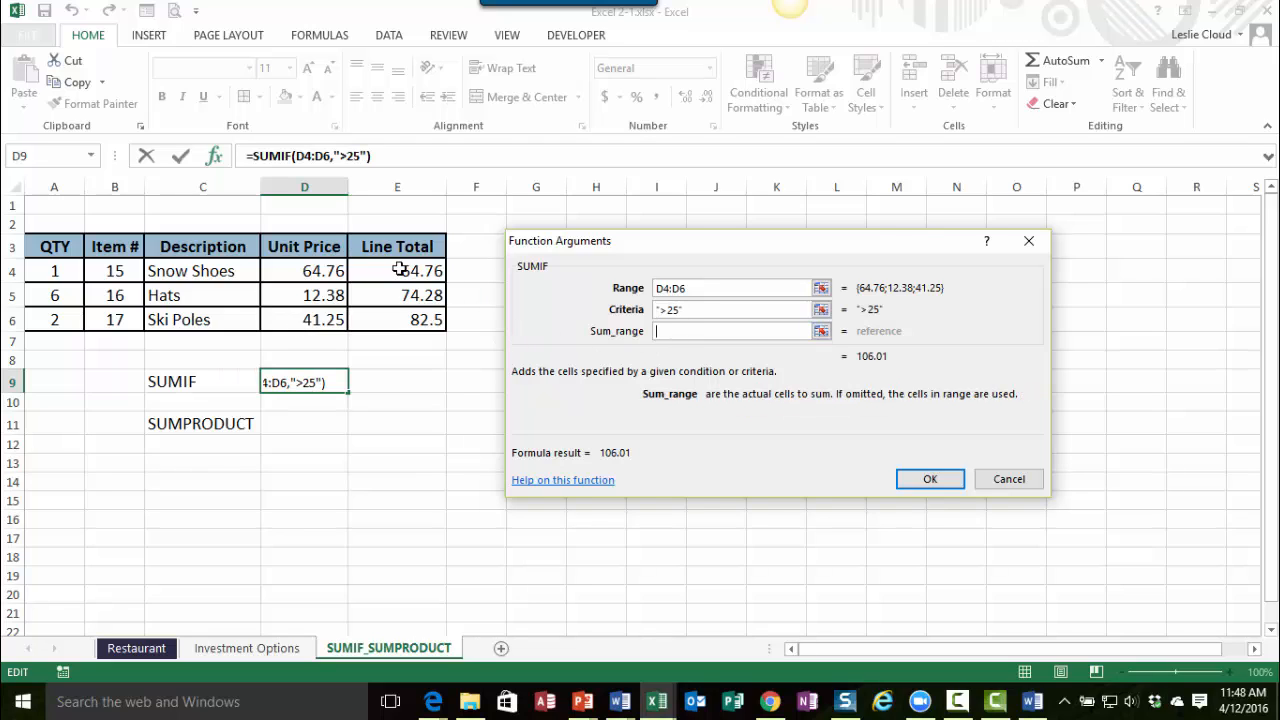
# Step: Set the SUMIF sum range to the line totals E4:E6 and complete the formula in D9
pyautogui.moveTo(399, 270); pyautogui.dragTo(399, 320)
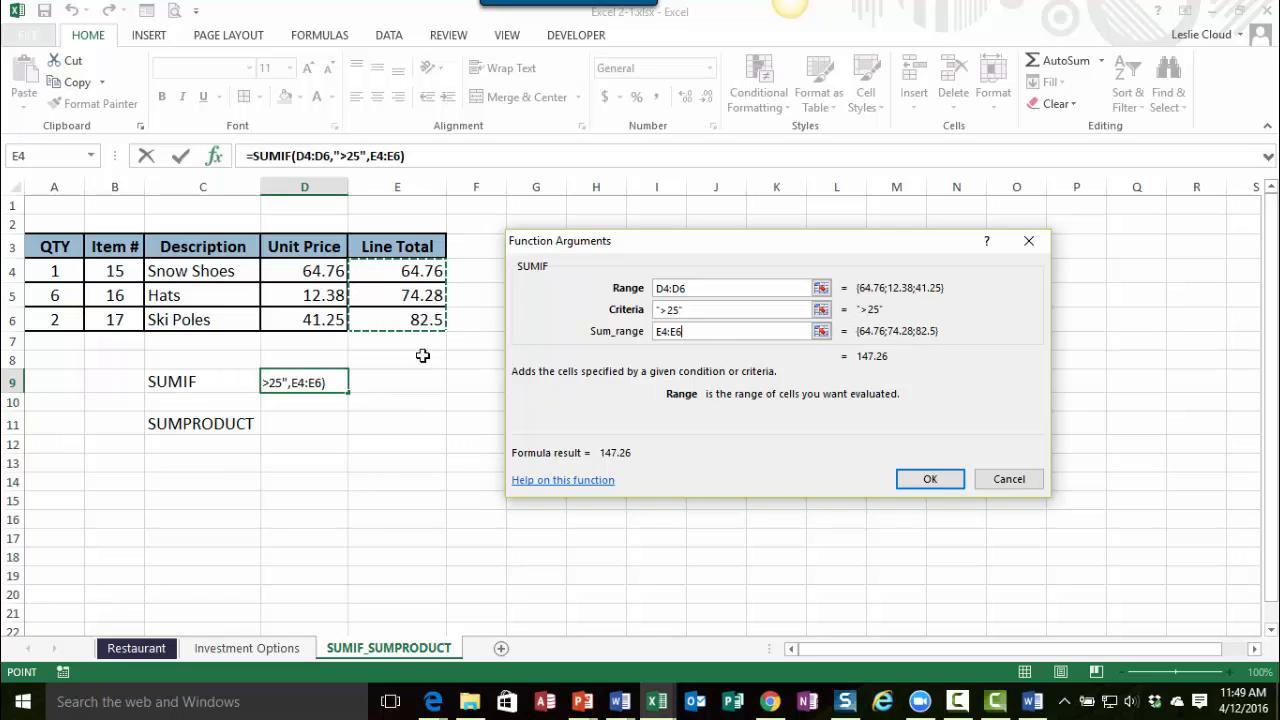
pyautogui.click(932, 481)
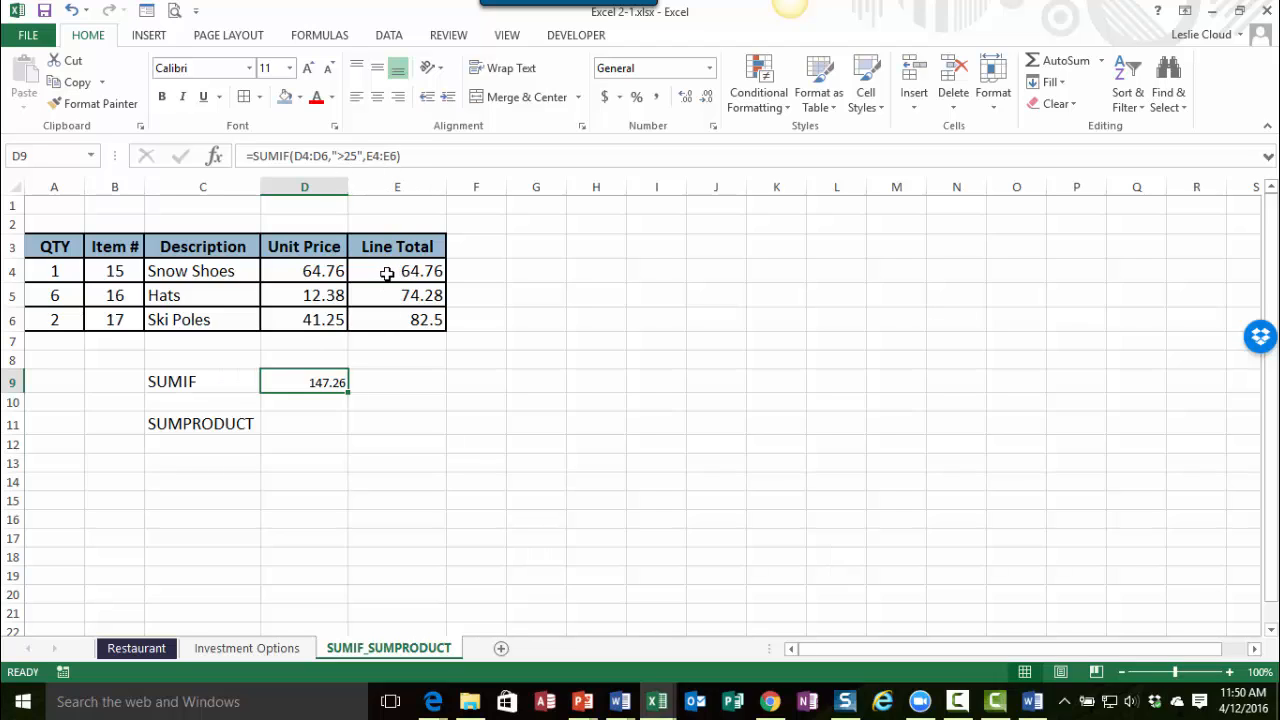
# Step: Insert the SUMPRODUCT function in cell D11 with the quantities A4:A6 as its first array, and go to the second array
pyautogui.click(288, 428)
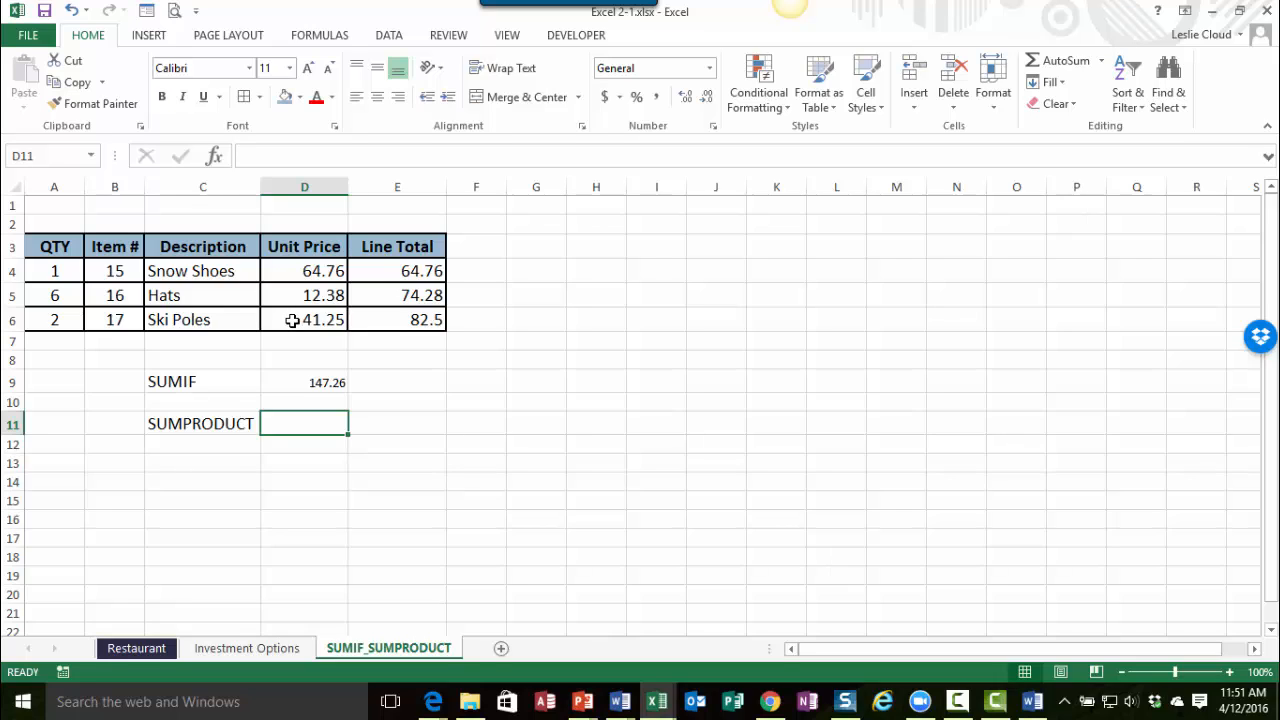
pyautogui.click(214, 158)
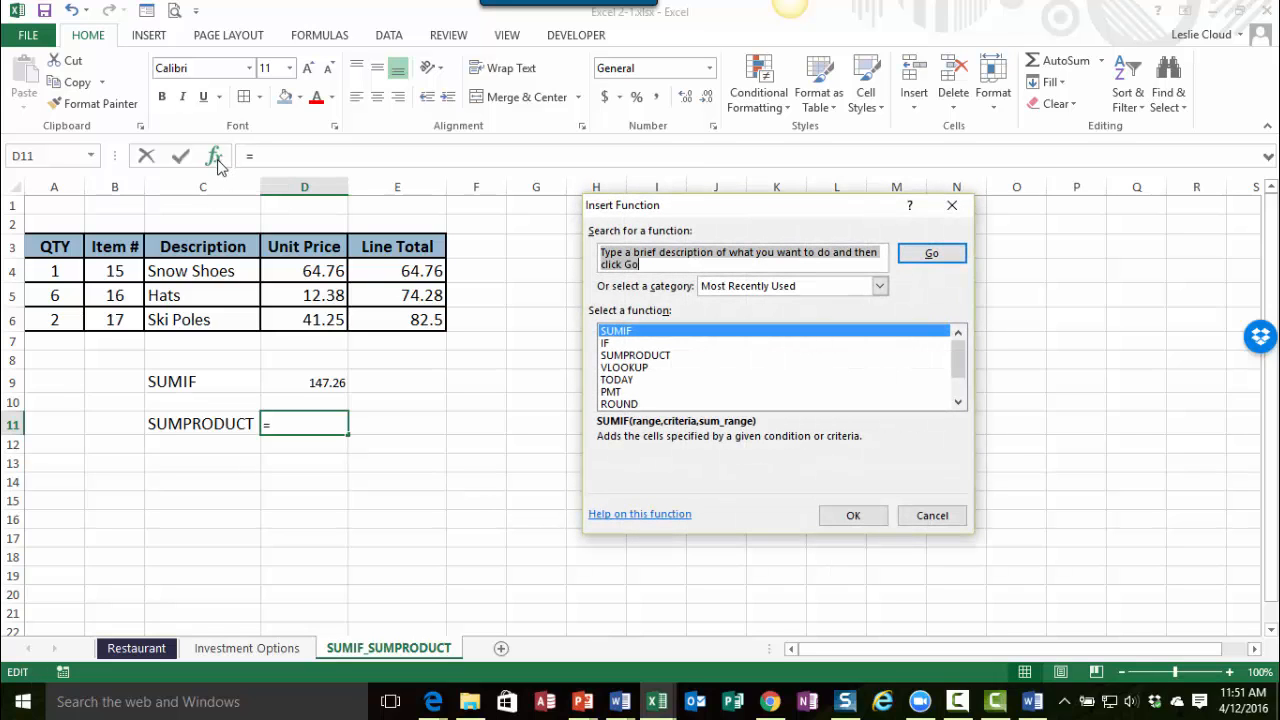
pyautogui.click(634, 357)
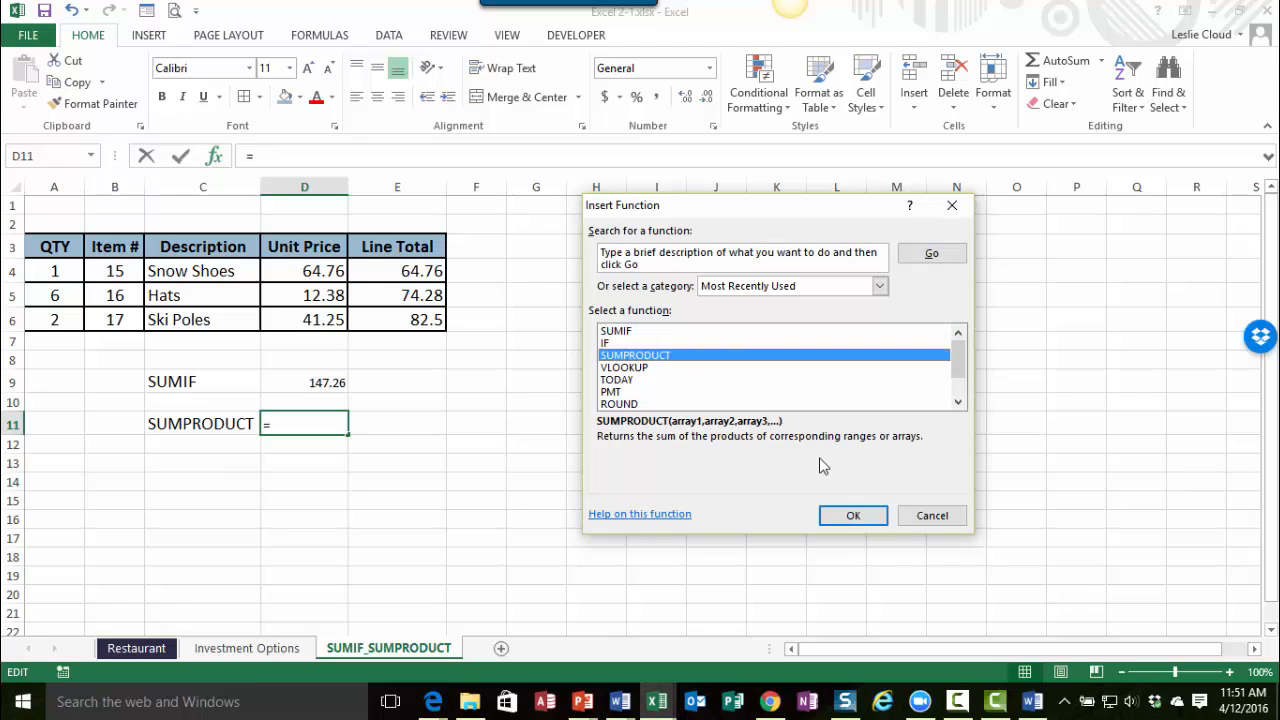
pyautogui.click(853, 515)
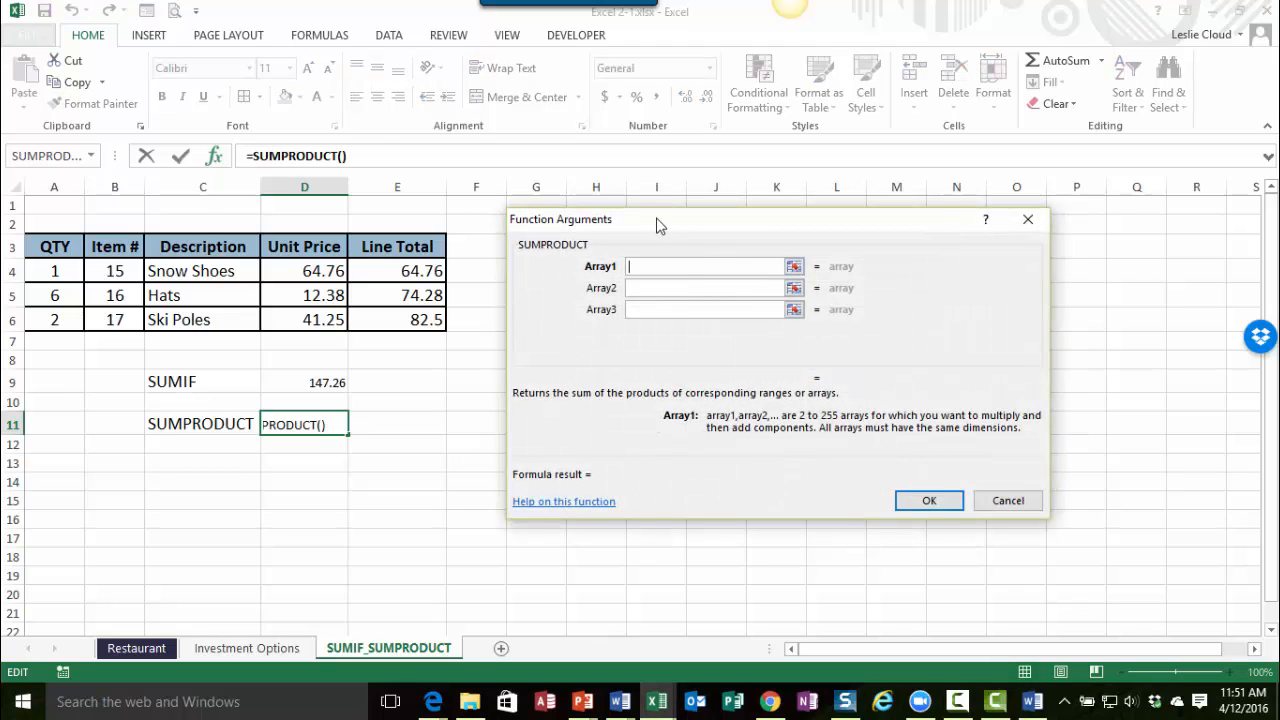
pyautogui.moveTo(656, 222); pyautogui.dragTo(629, 222)
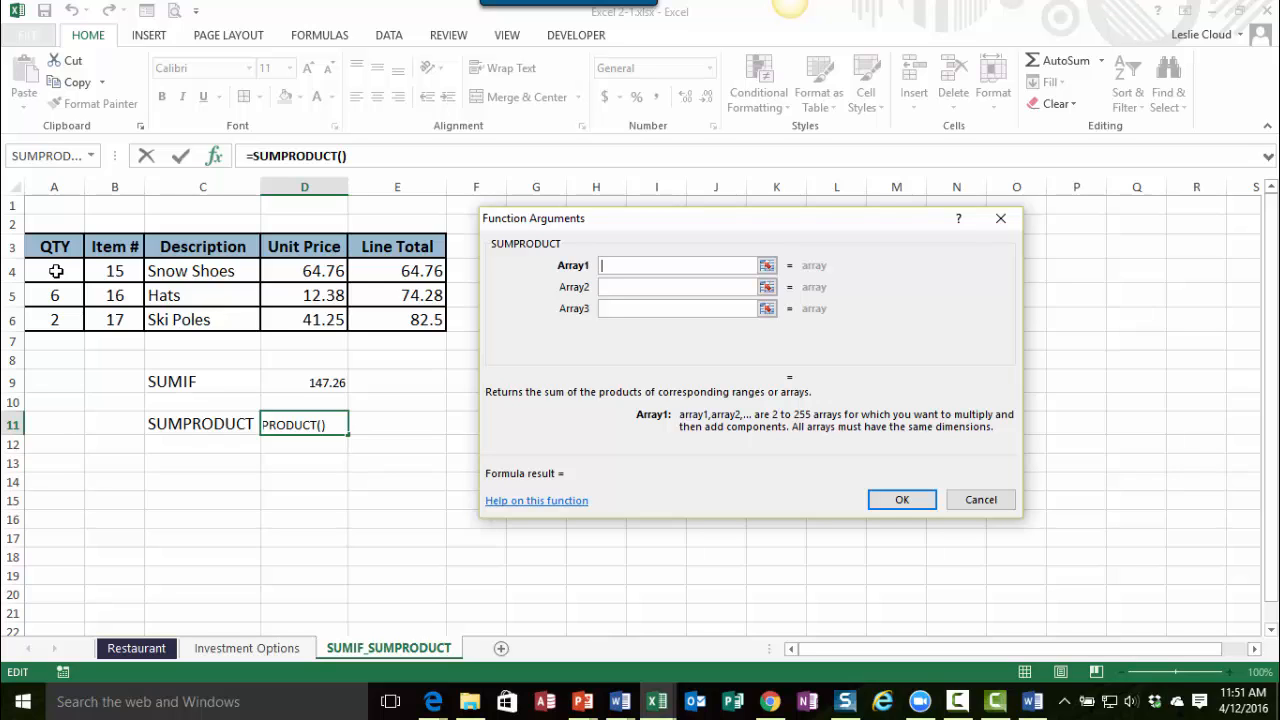
pyautogui.moveTo(68, 271); pyautogui.dragTo(66, 320)
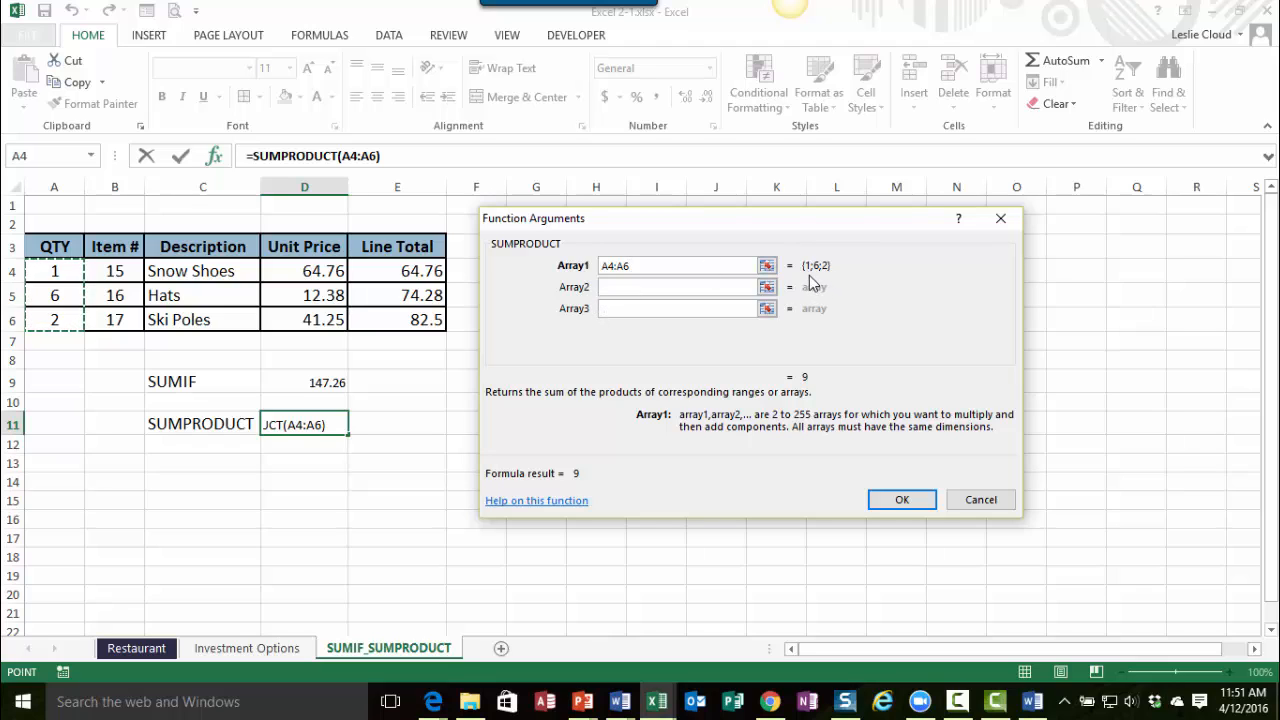
pyautogui.click(610, 287)
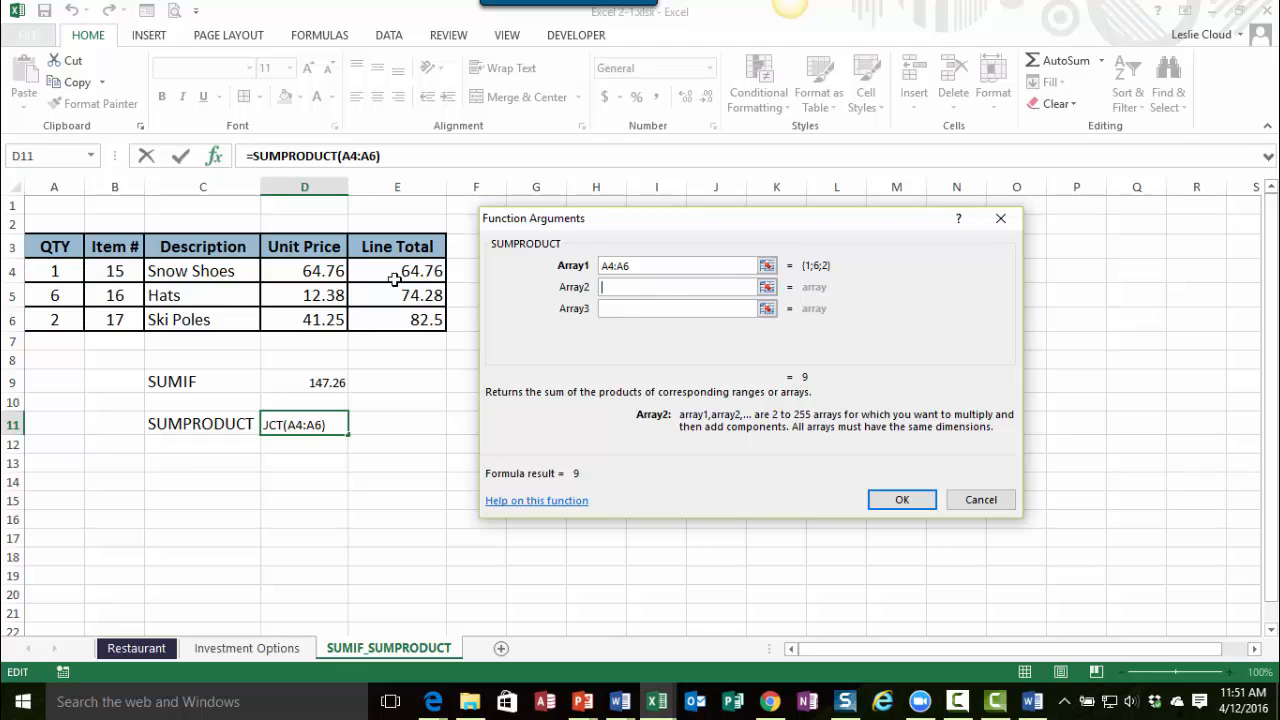
# Step: Try the line totals E4:E6 as the second SUMPRODUCT array
pyautogui.moveTo(389, 272); pyautogui.dragTo(388, 318)
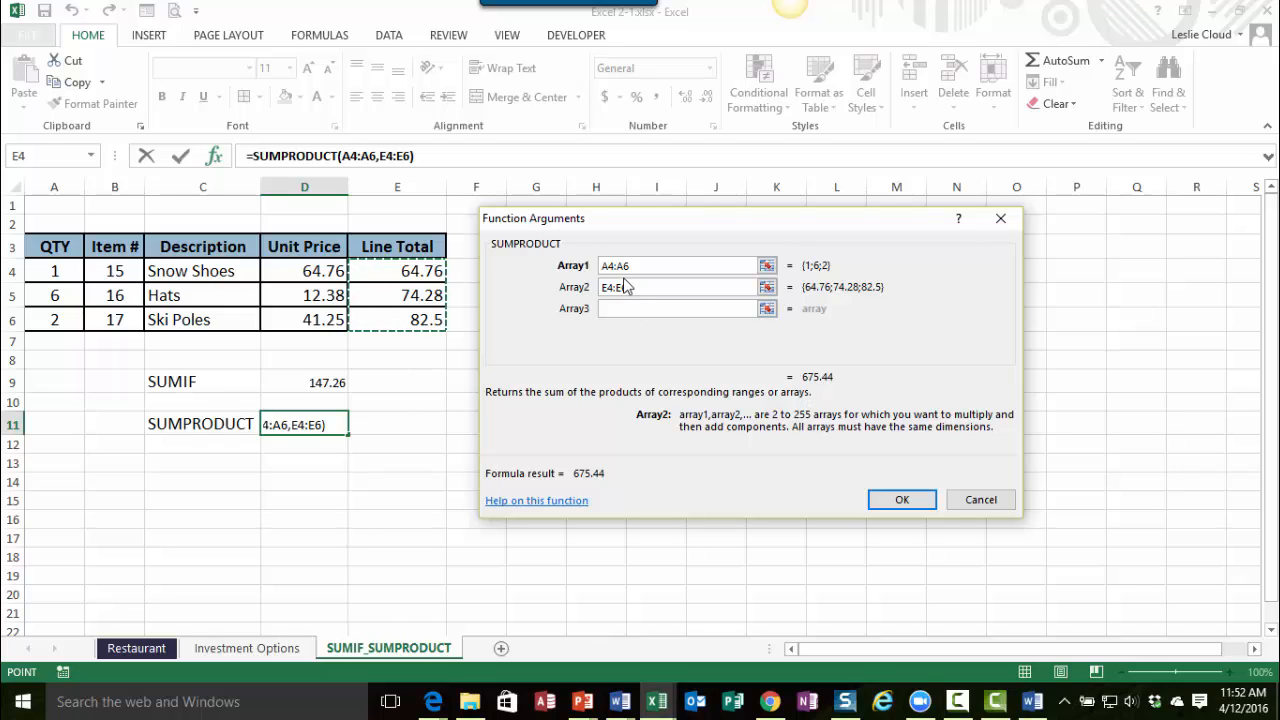
pyautogui.click(318, 271)
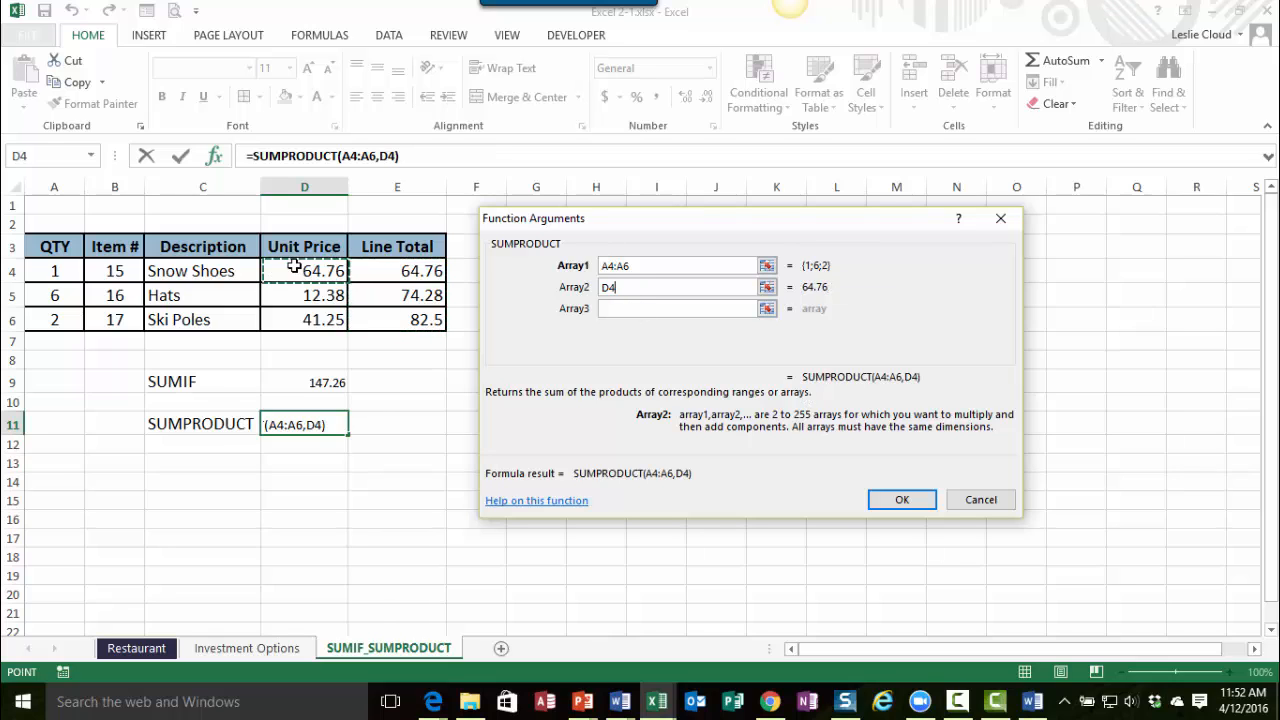
pyautogui.click(390, 270)
pyautogui.moveTo(393, 306); pyautogui.dragTo(392, 320)
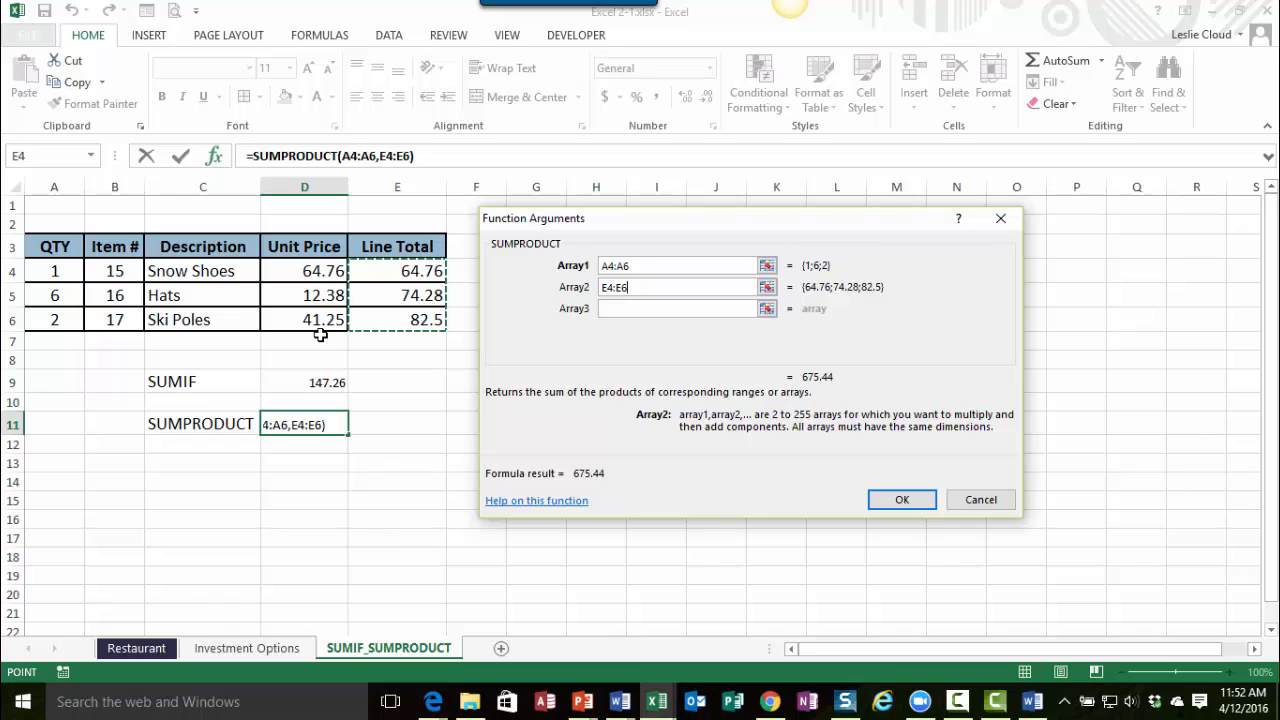
# Step: Set the second SUMPRODUCT array to the unit prices D4:D6 and complete the formula
pyautogui.moveTo(309, 270); pyautogui.dragTo(304, 321)
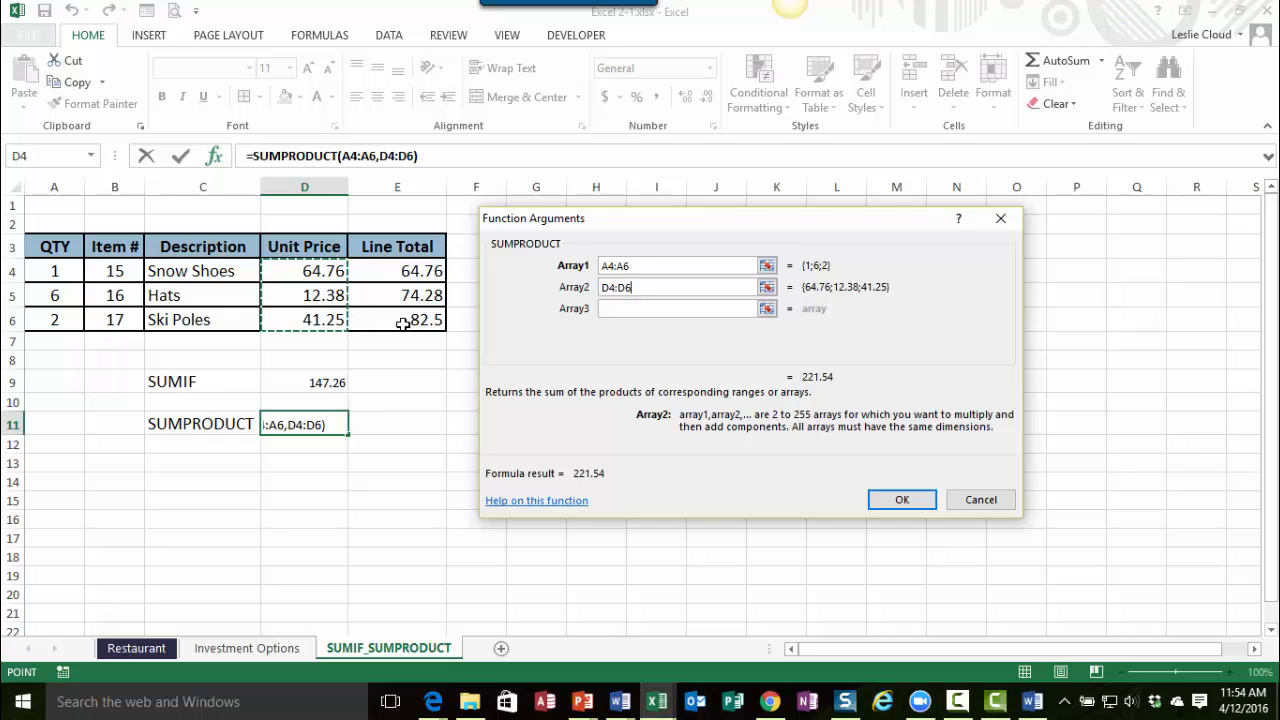
pyautogui.click(903, 500)
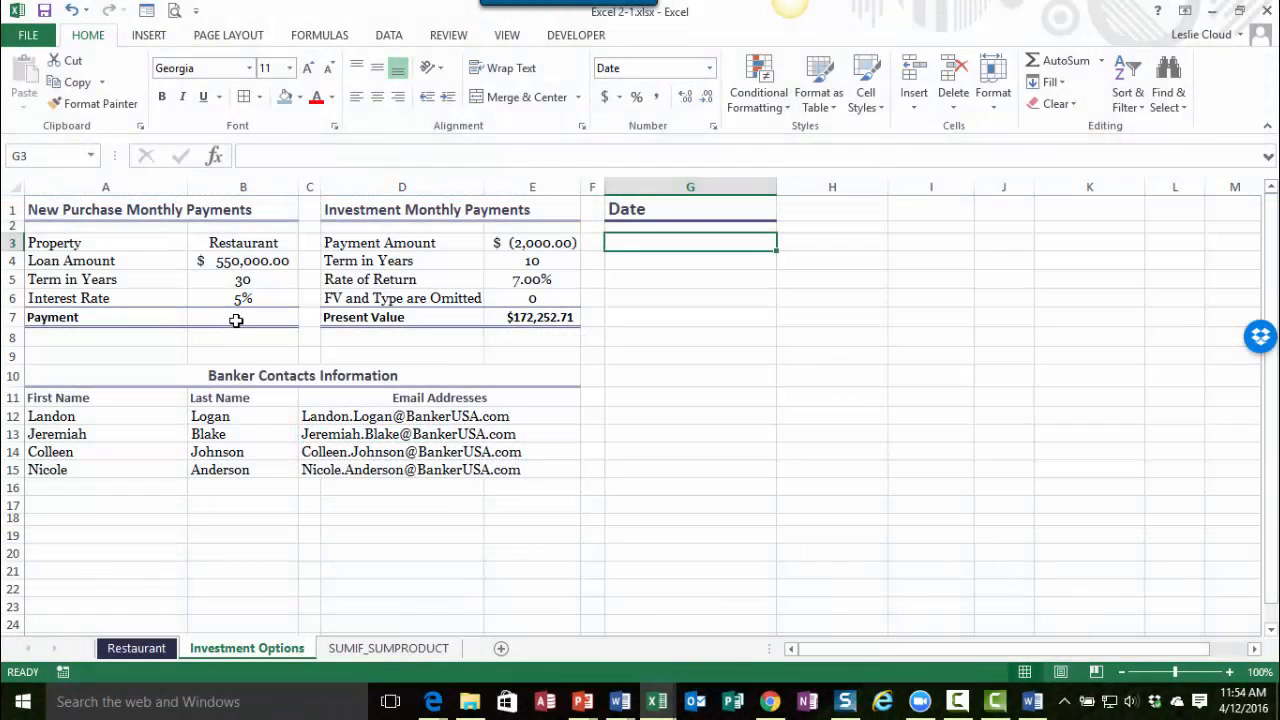
# Step: Find and insert the PMT function in Payment cell B7 of the Investment Options sheet, moving its arguments dialog closer to the loan data
pyautogui.click(236, 320)
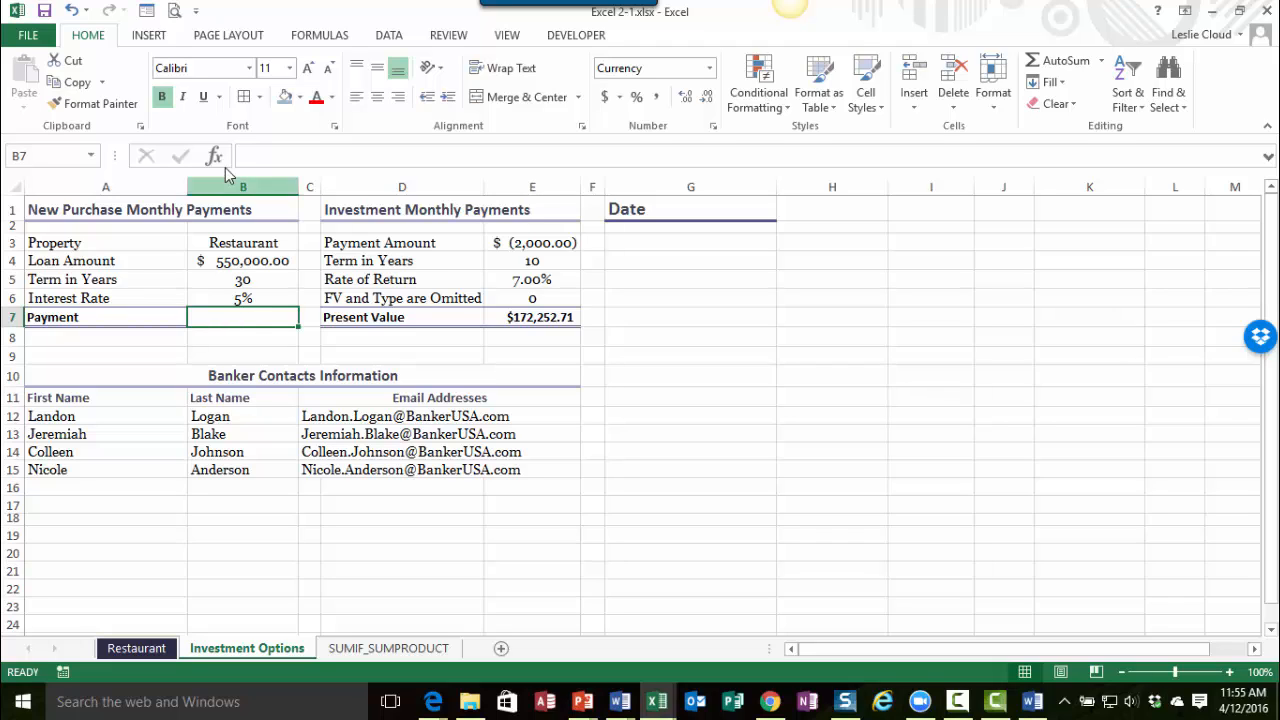
pyautogui.click(316, 36)
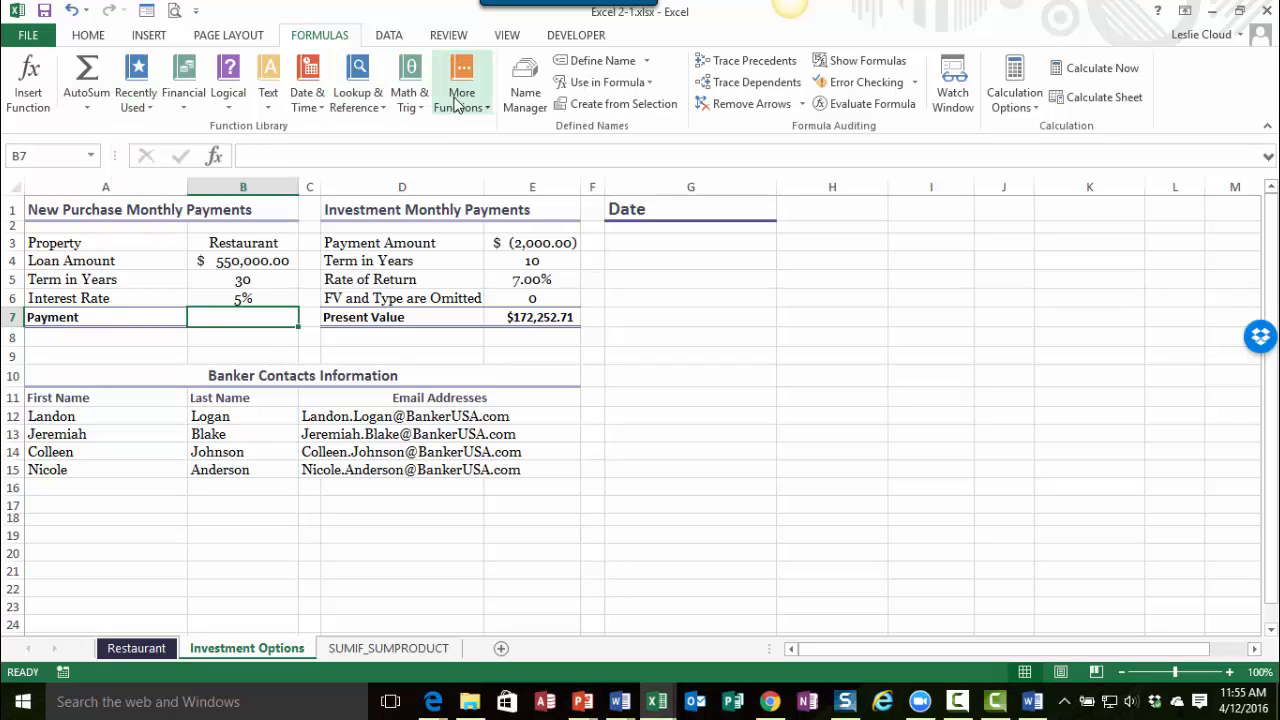
pyautogui.click(28, 82)
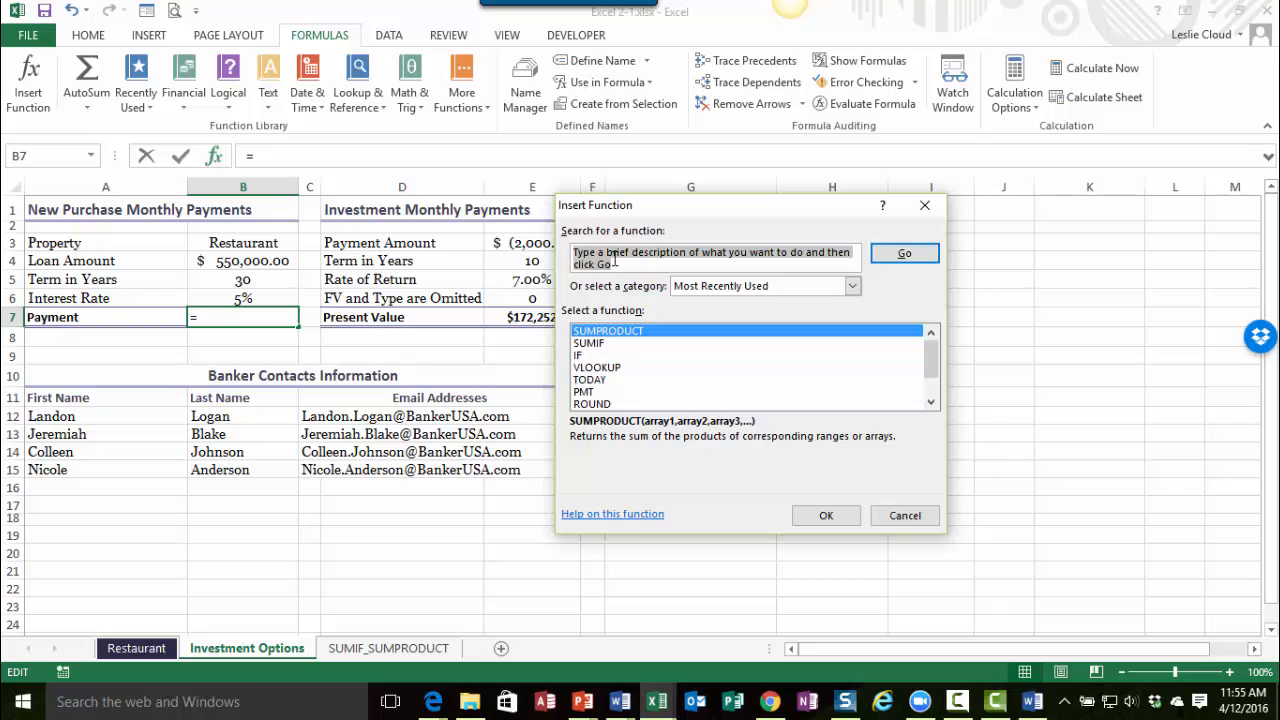
pyautogui.write('PMT')
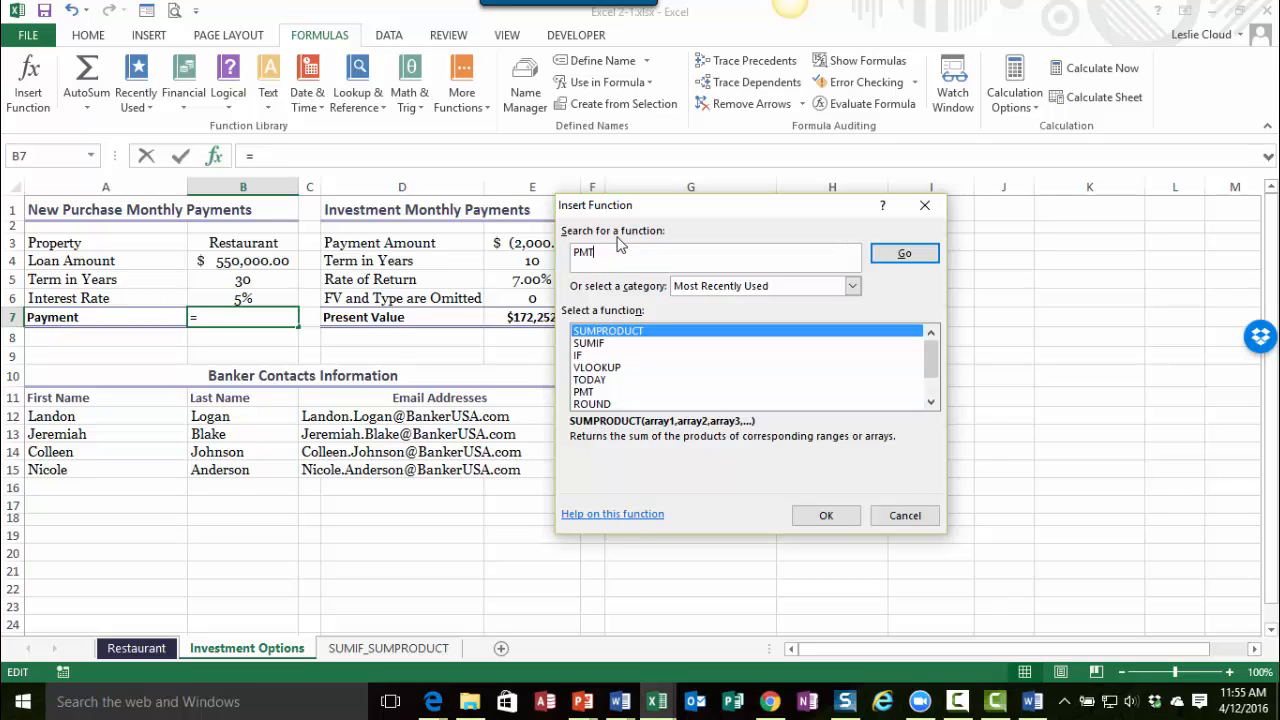
pyautogui.click(903, 253)
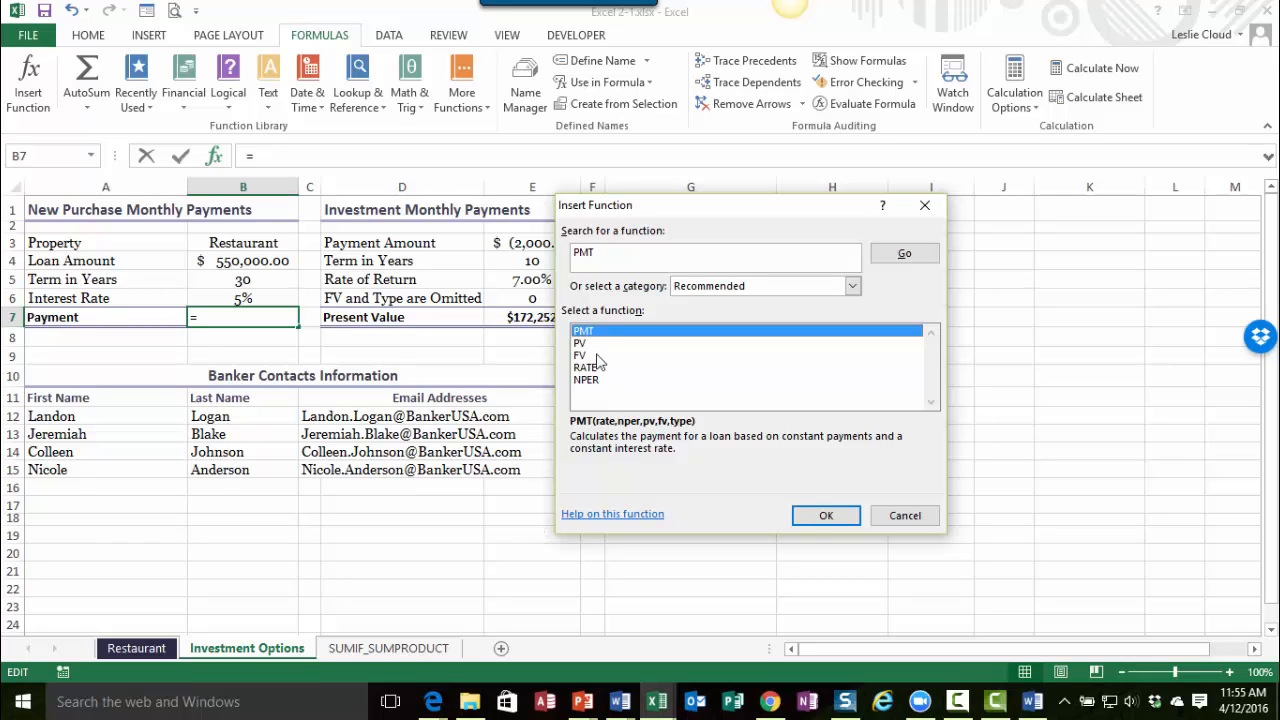
pyautogui.click(820, 516)
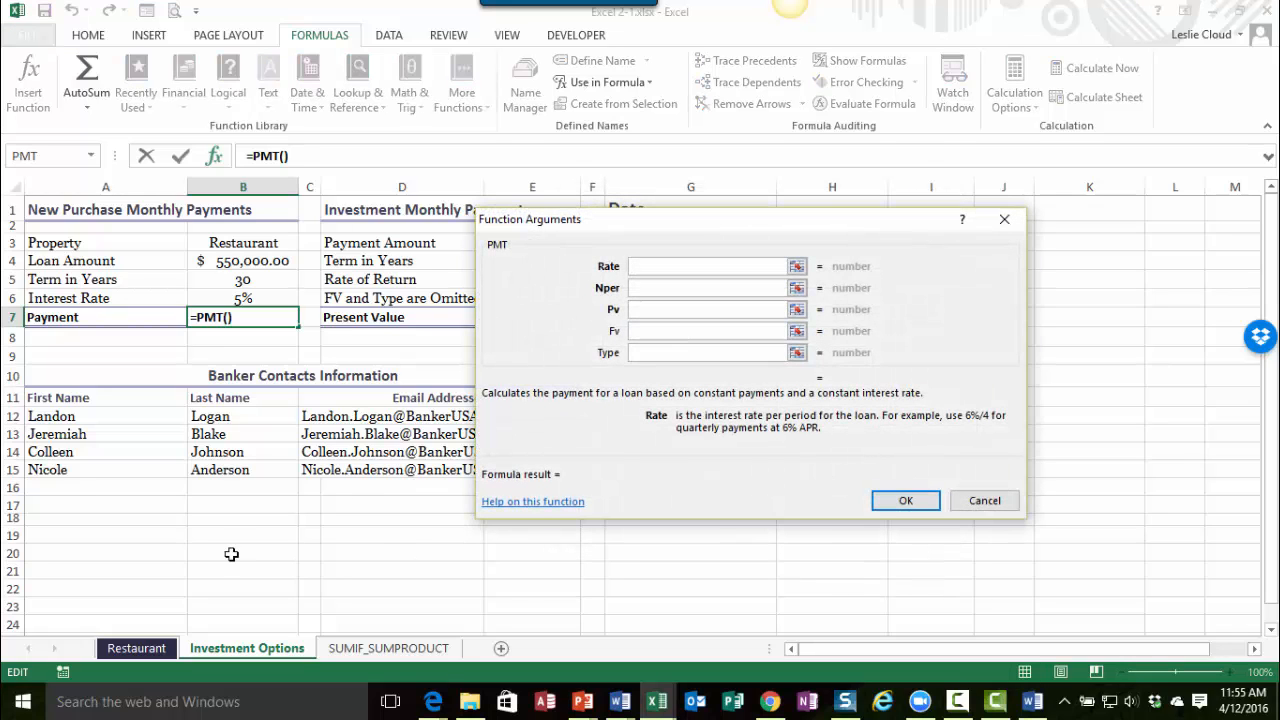
pyautogui.moveTo(513, 188); pyautogui.dragTo(490, 174)
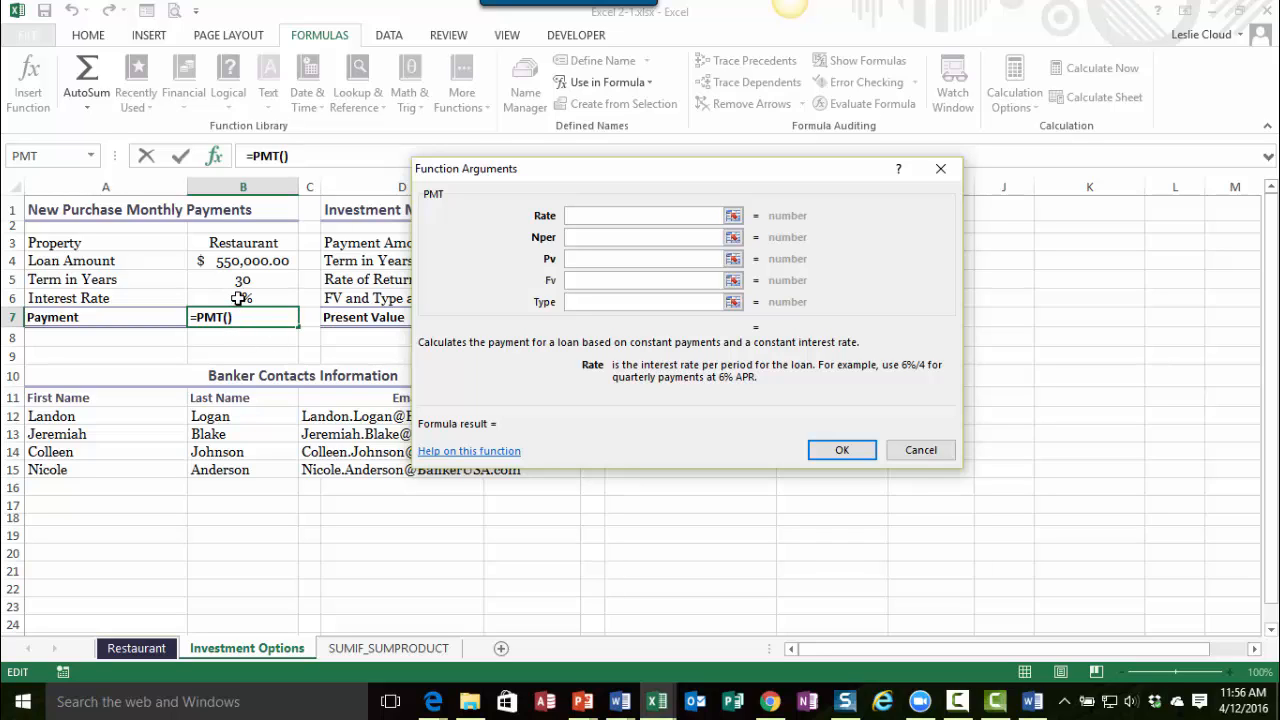
# Step: Set the PMT rate to the monthly interest B6/12 and the number of payments to B5*12
pyautogui.click(240, 298)
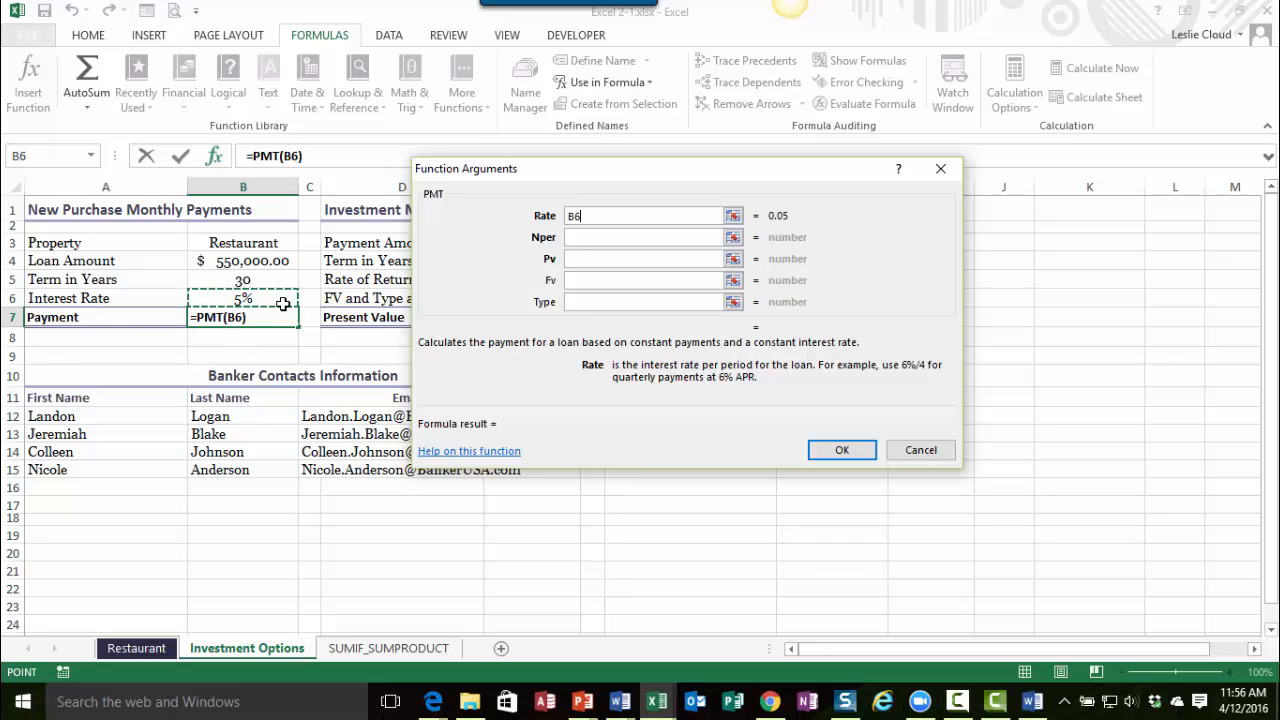
pyautogui.write('/')
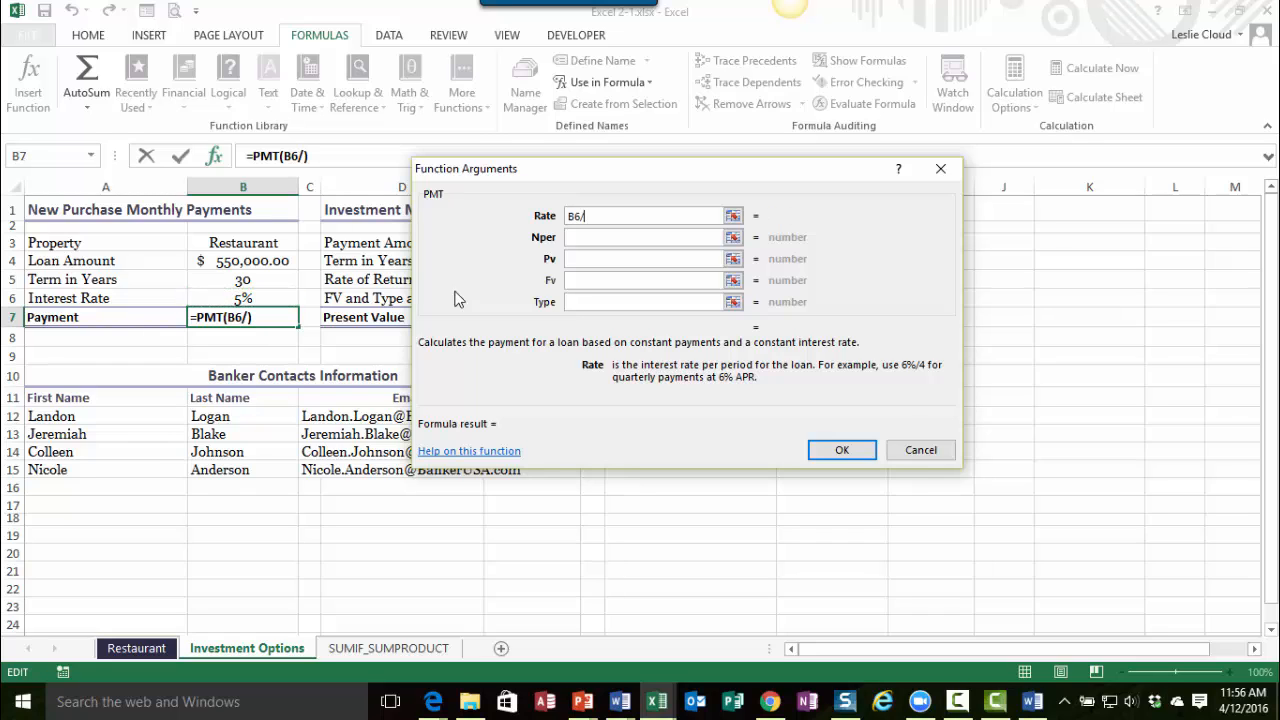
pyautogui.write('12')
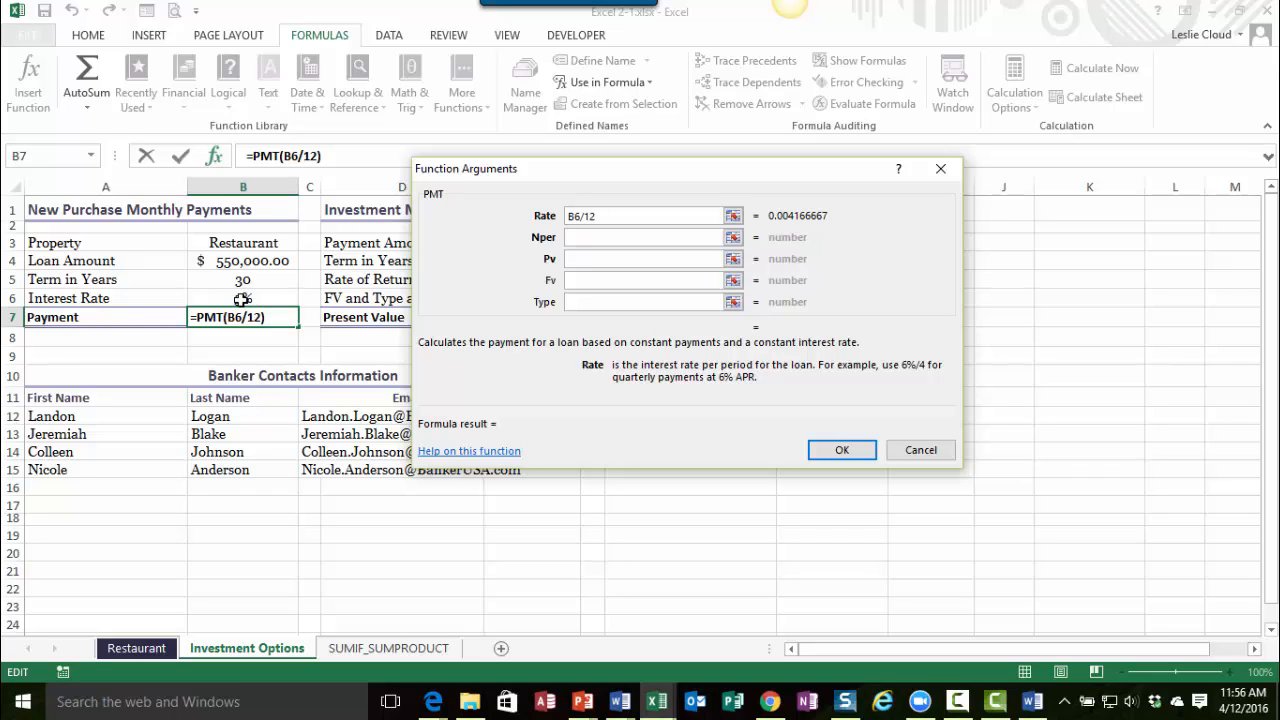
pyautogui.click(575, 240)
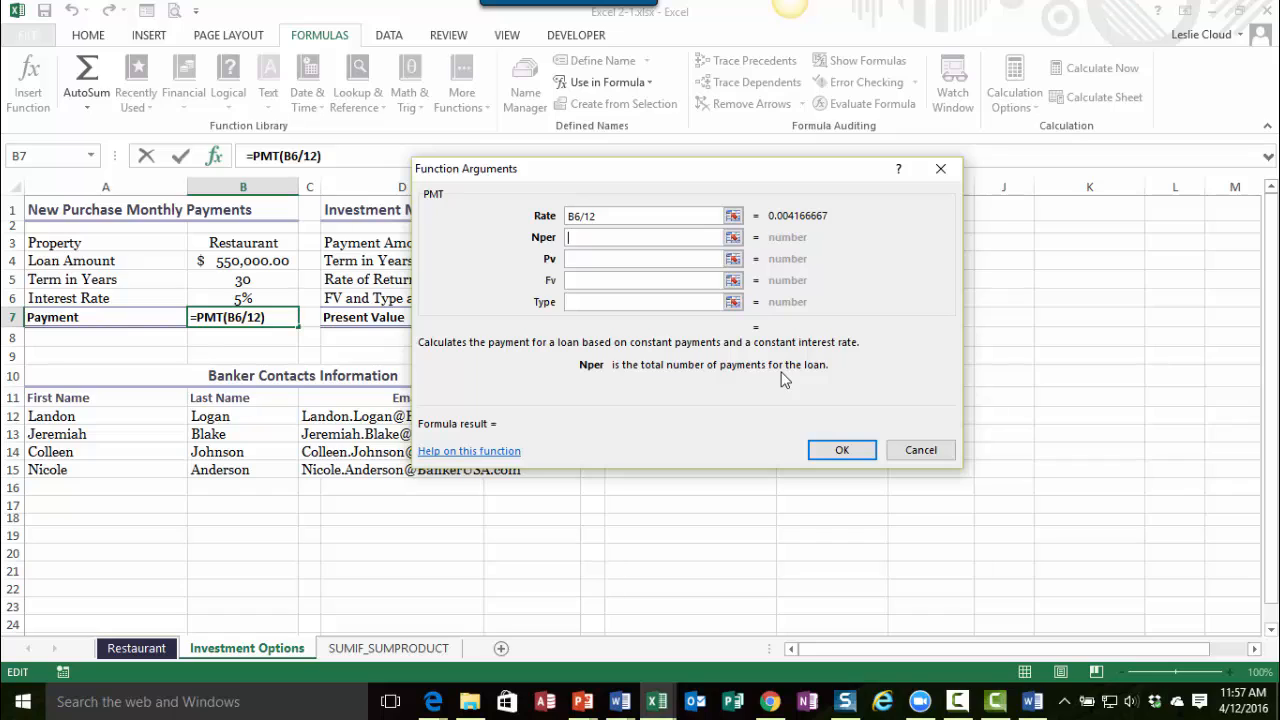
pyautogui.click(242, 282)
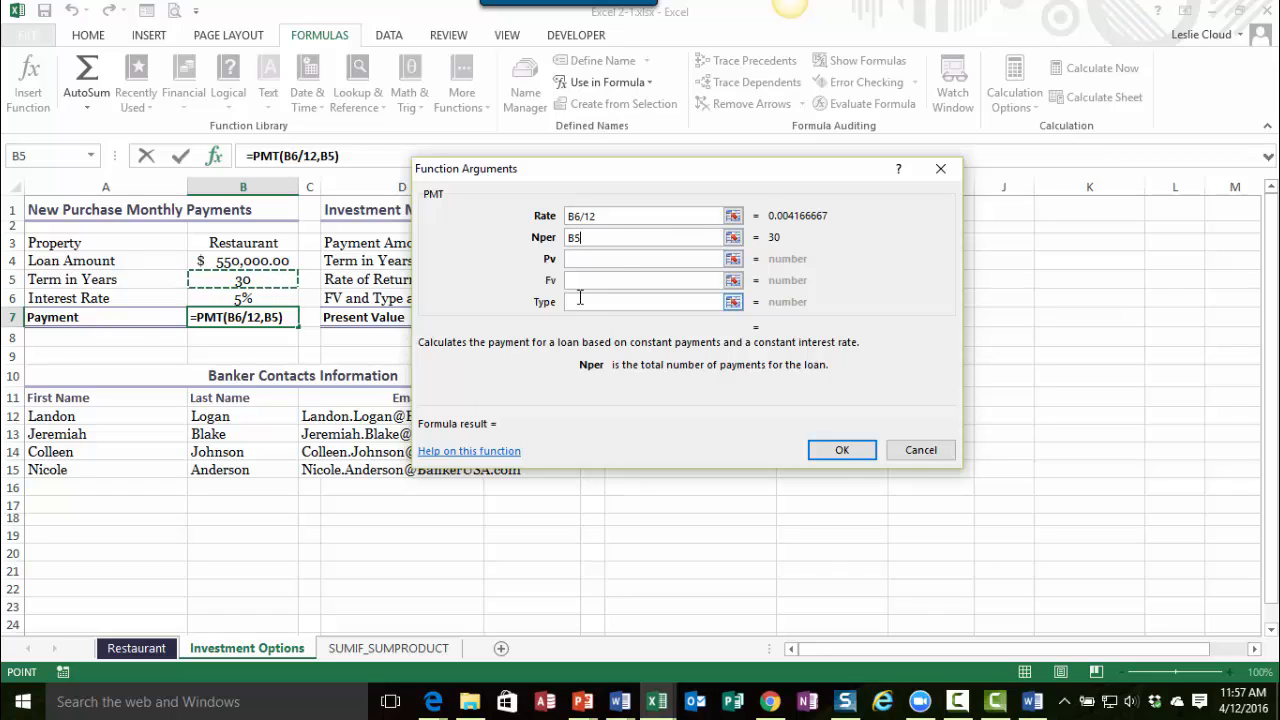
pyautogui.write('*12')
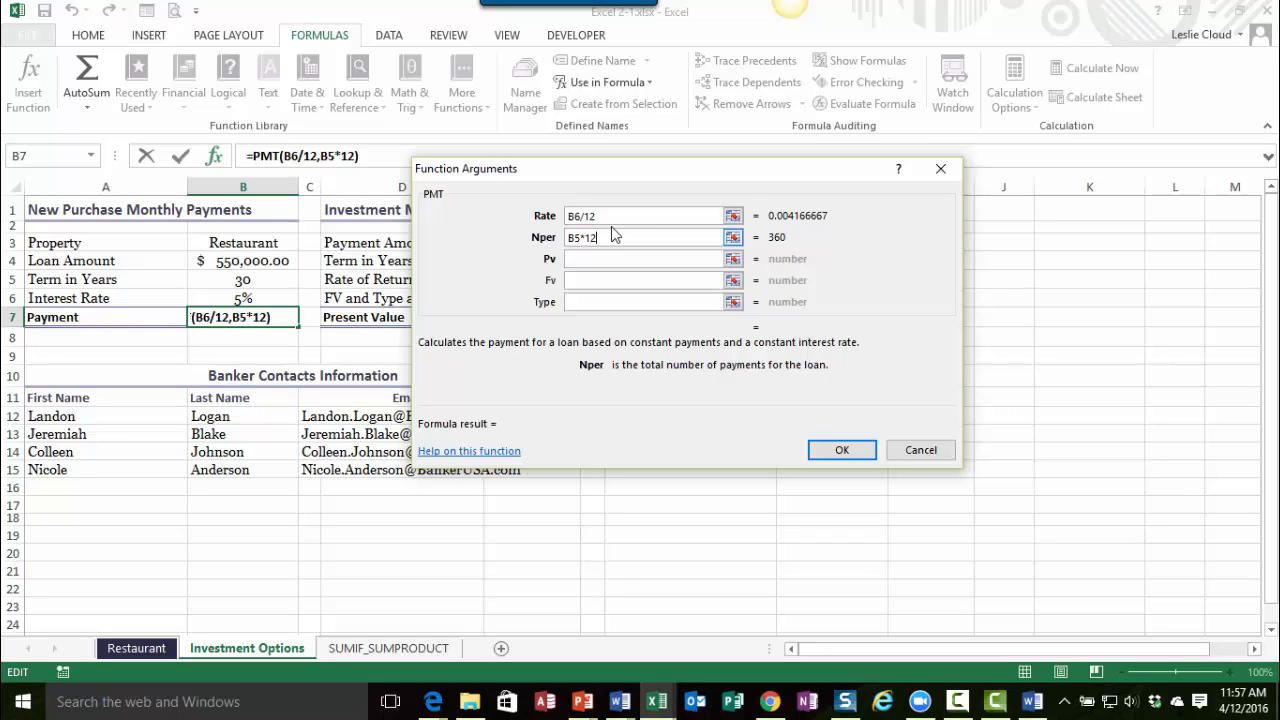
# Step: Set the PMT present value to the loan amount in B4 and check the descriptions of the optional Fv and Type arguments
pyautogui.click(575, 262)
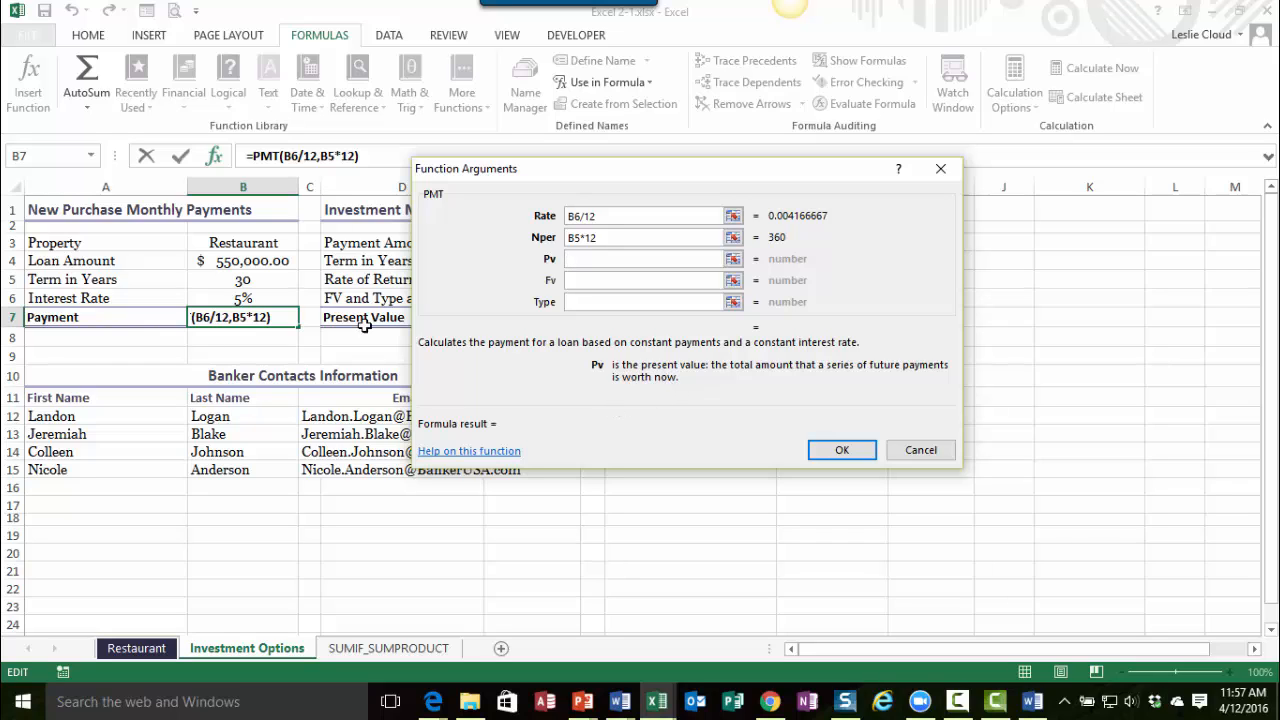
pyautogui.click(255, 262)
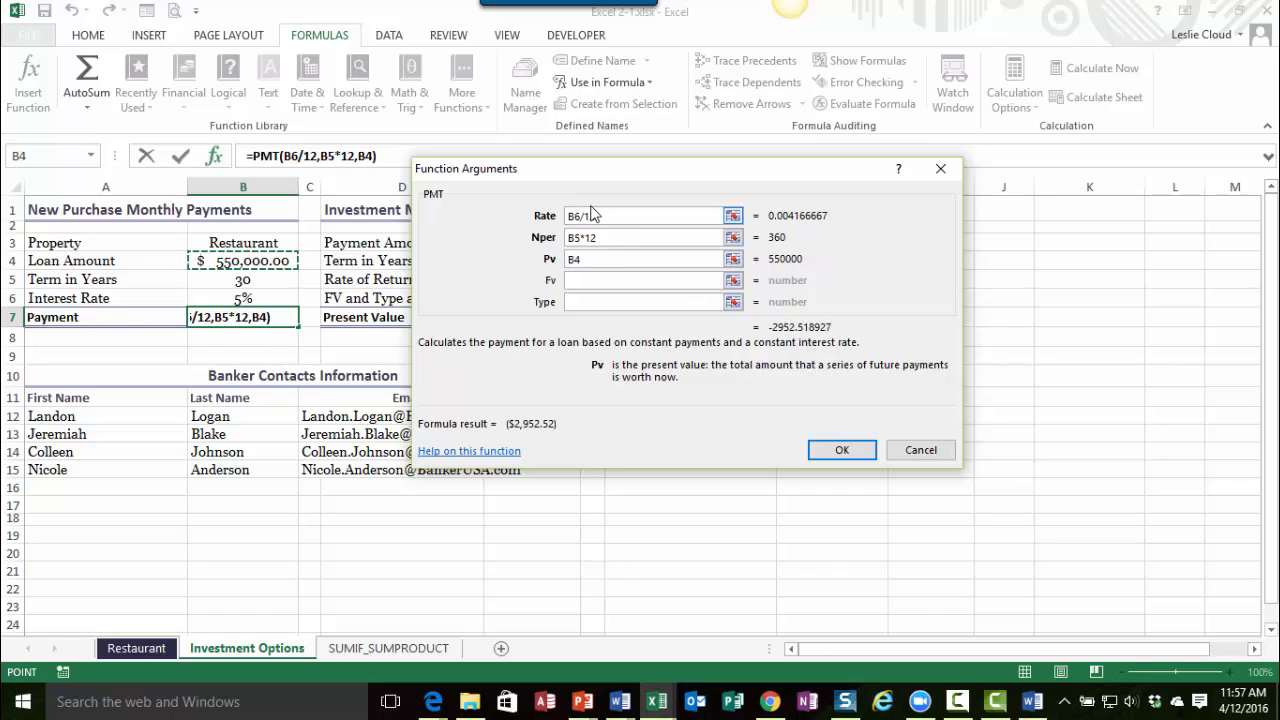
pyautogui.click(586, 280)
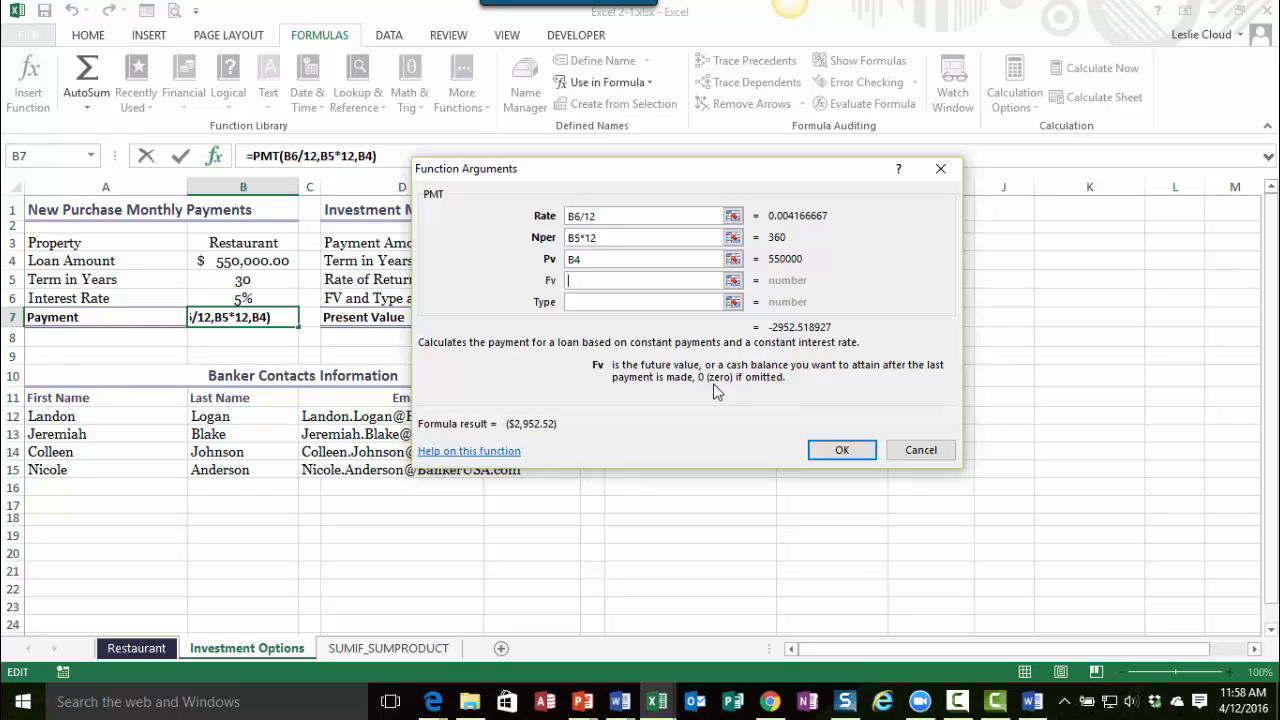
pyautogui.click(586, 301)
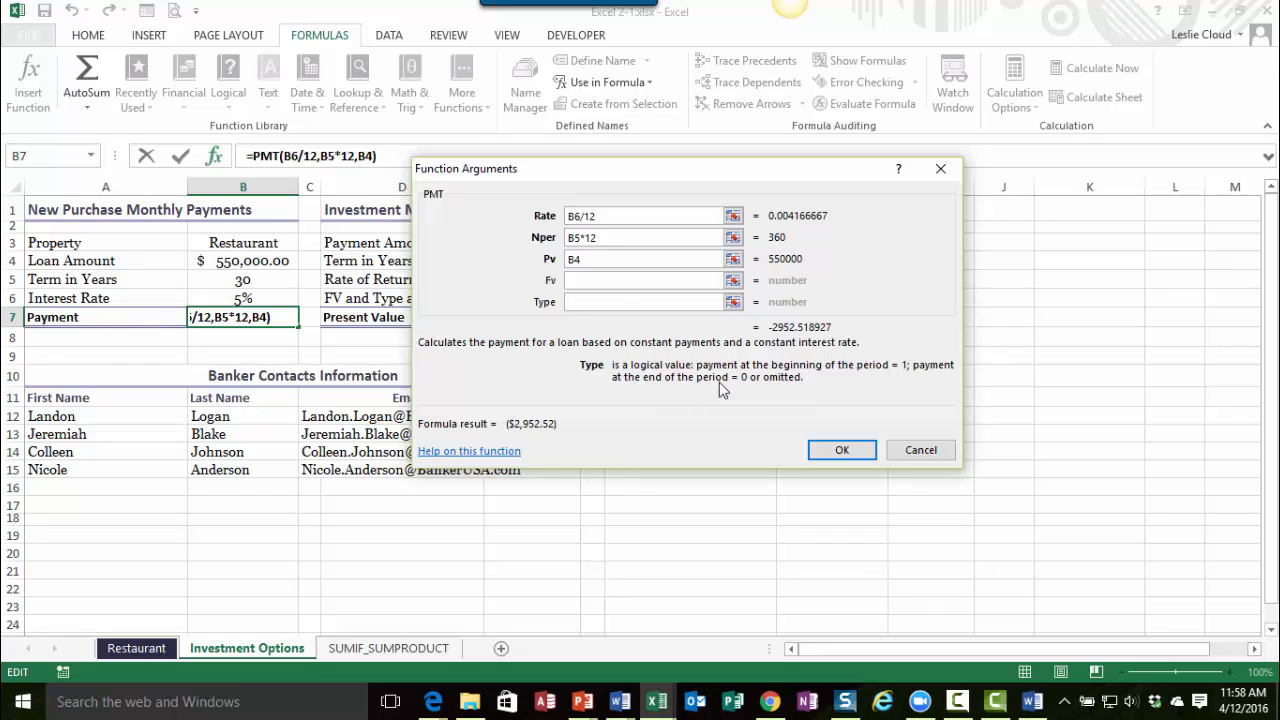
# Step: Review the PMT Rate, Nper and Pv arguments and complete the payment formula in B7
pyautogui.click(612, 215)
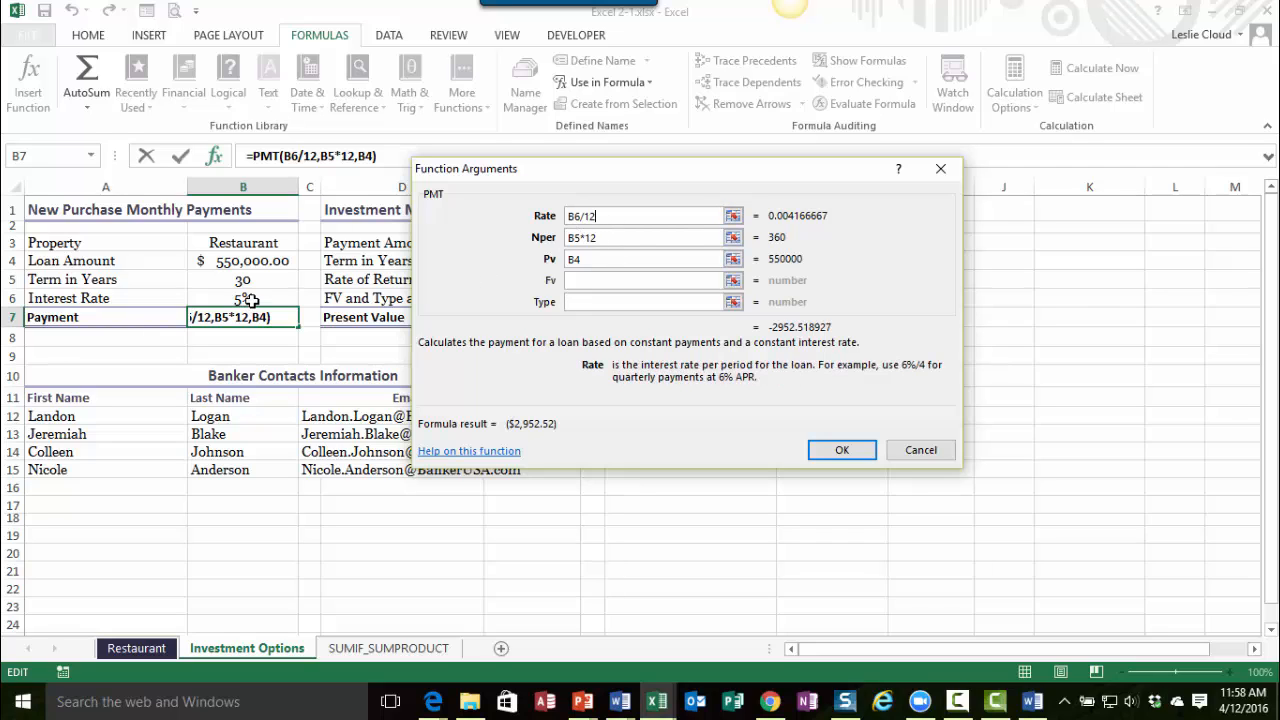
pyautogui.click(604, 239)
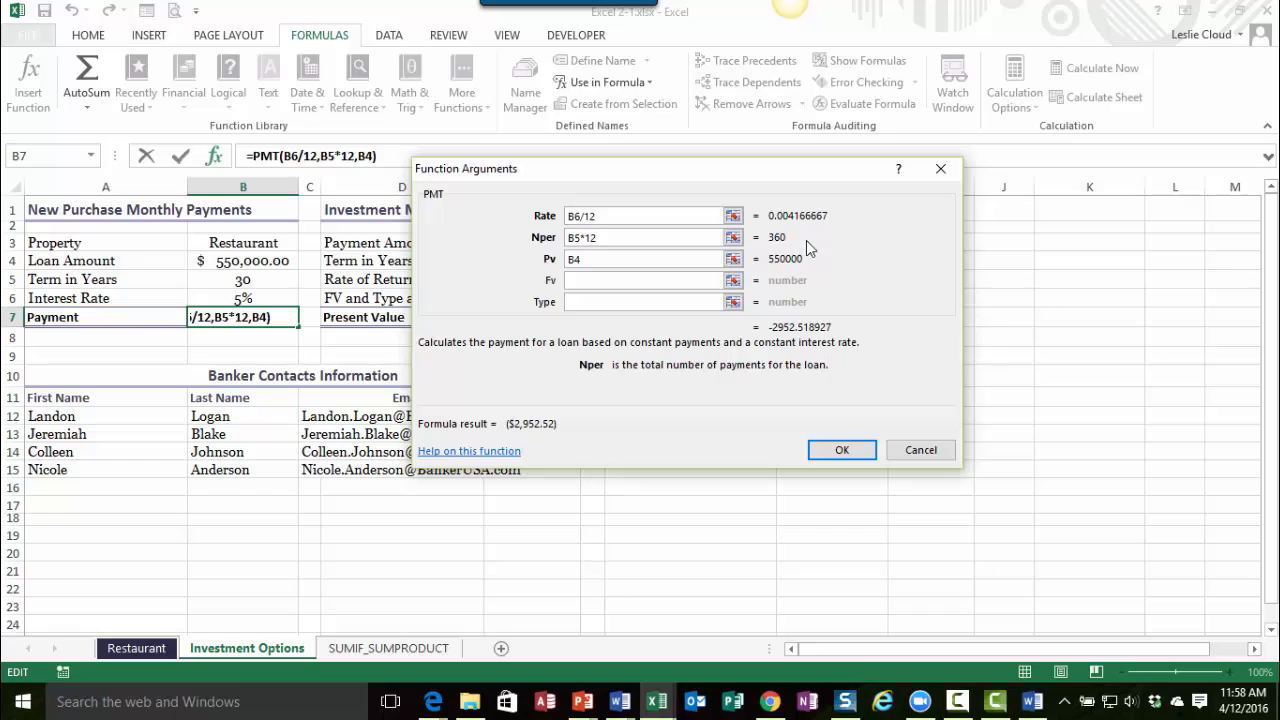
pyautogui.click(592, 259)
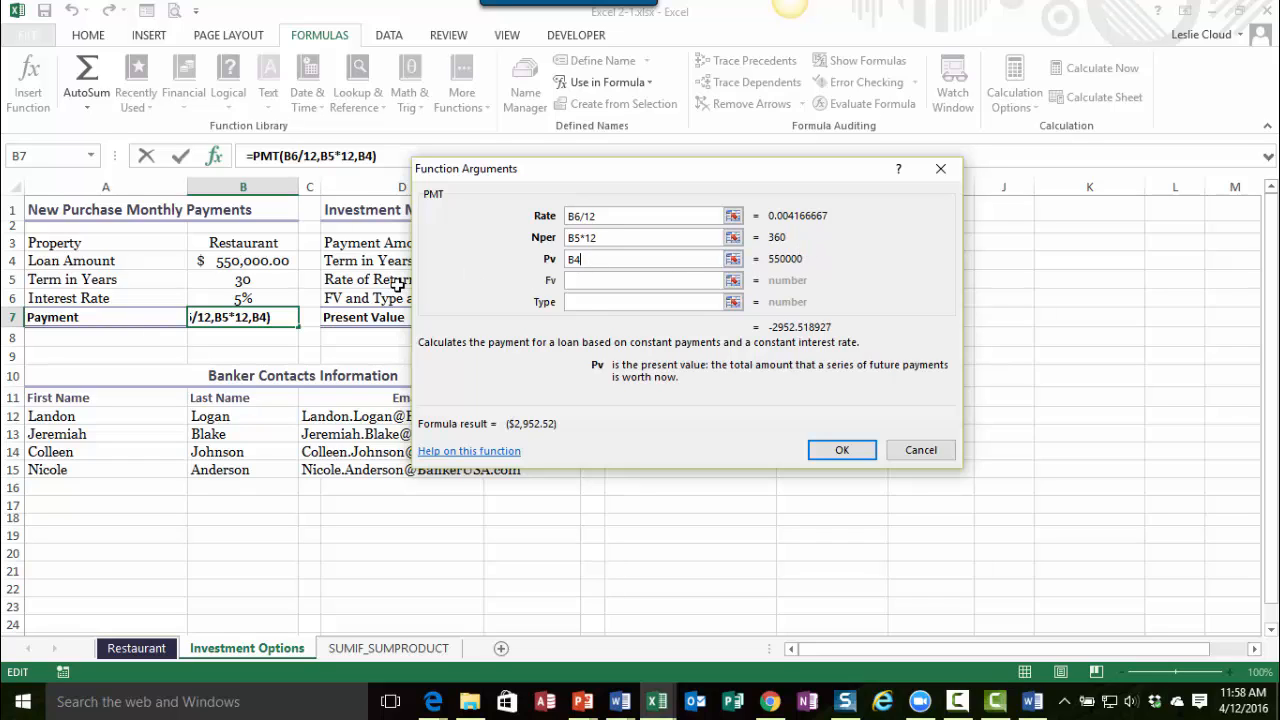
pyautogui.click(841, 450)
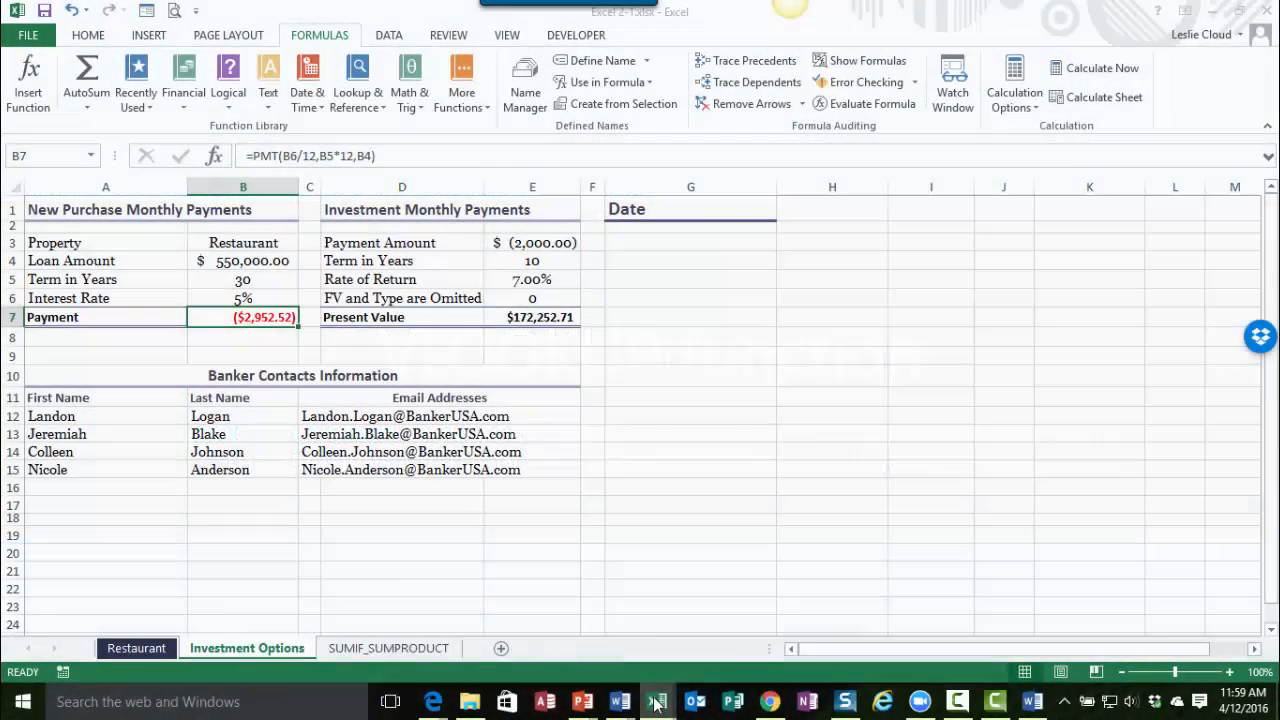
# Step: Switch to the Excel 2-6 workbook and locate the Listing Agent Number and Agent Last Name table on the Listing sheet
pyautogui.moveTo(657, 703)
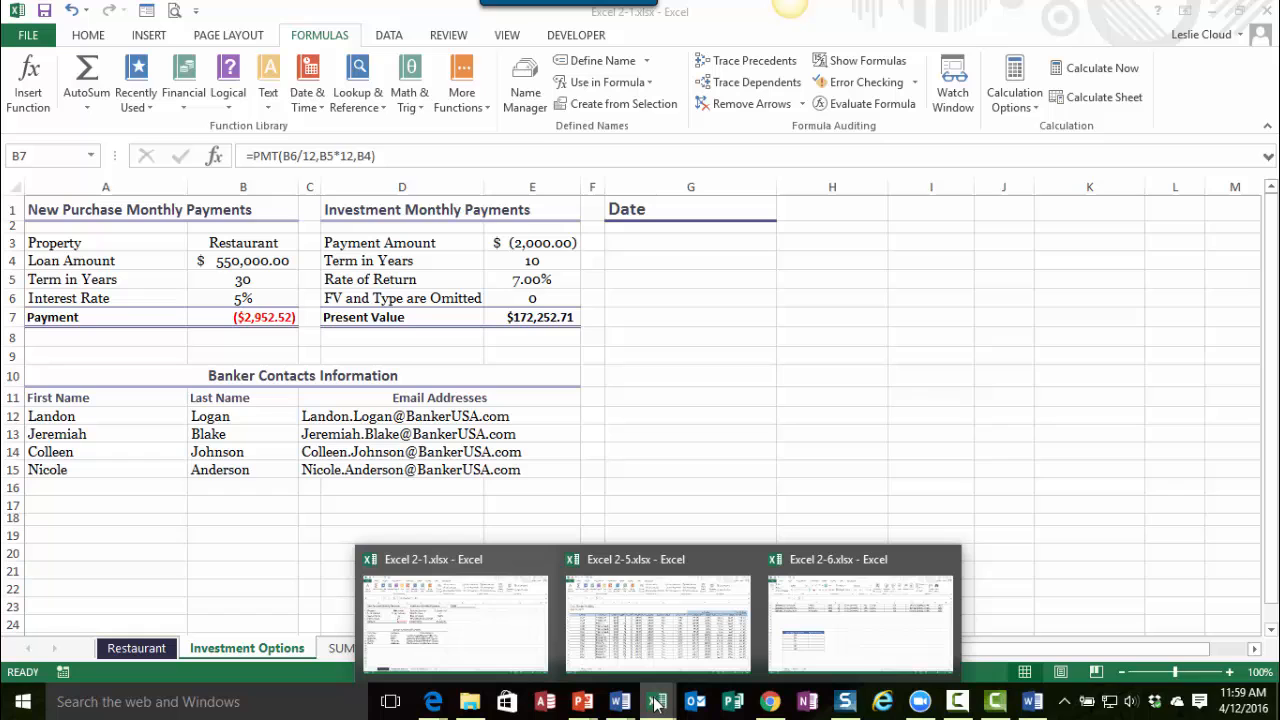
pyautogui.click(852, 601)
pyautogui.scroll(3, 416, 424)
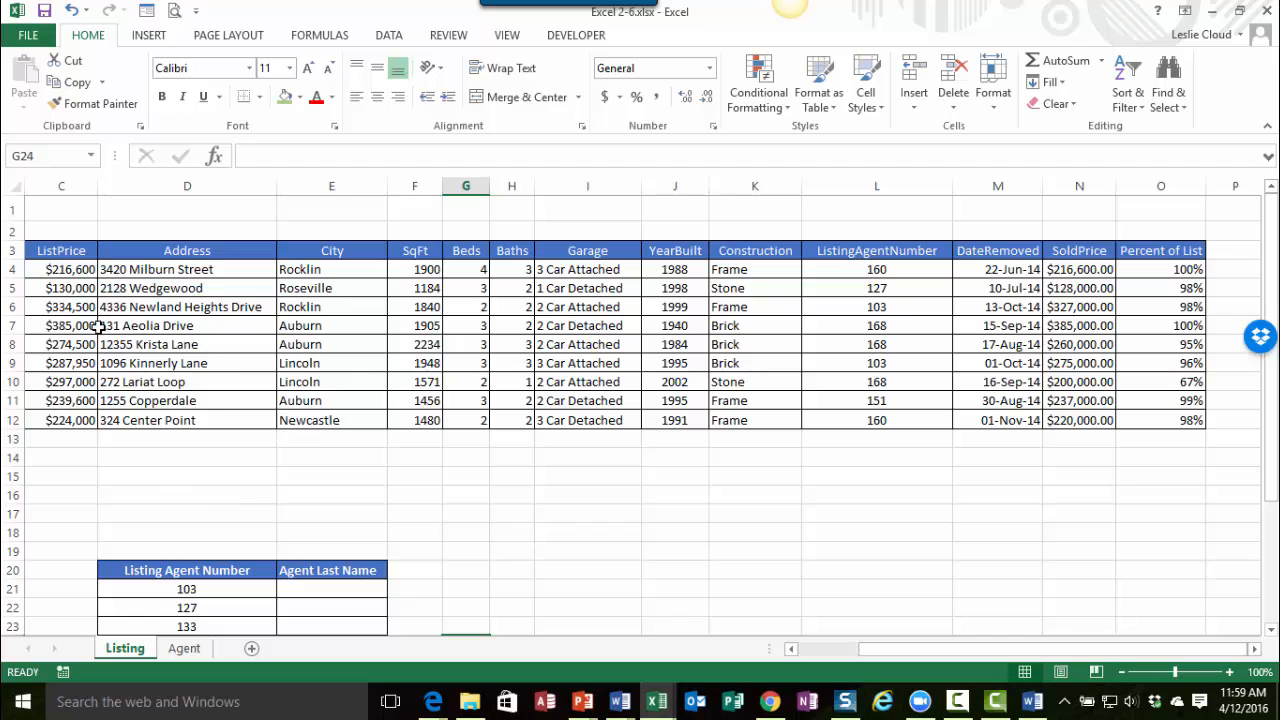
pyautogui.click(808, 649)
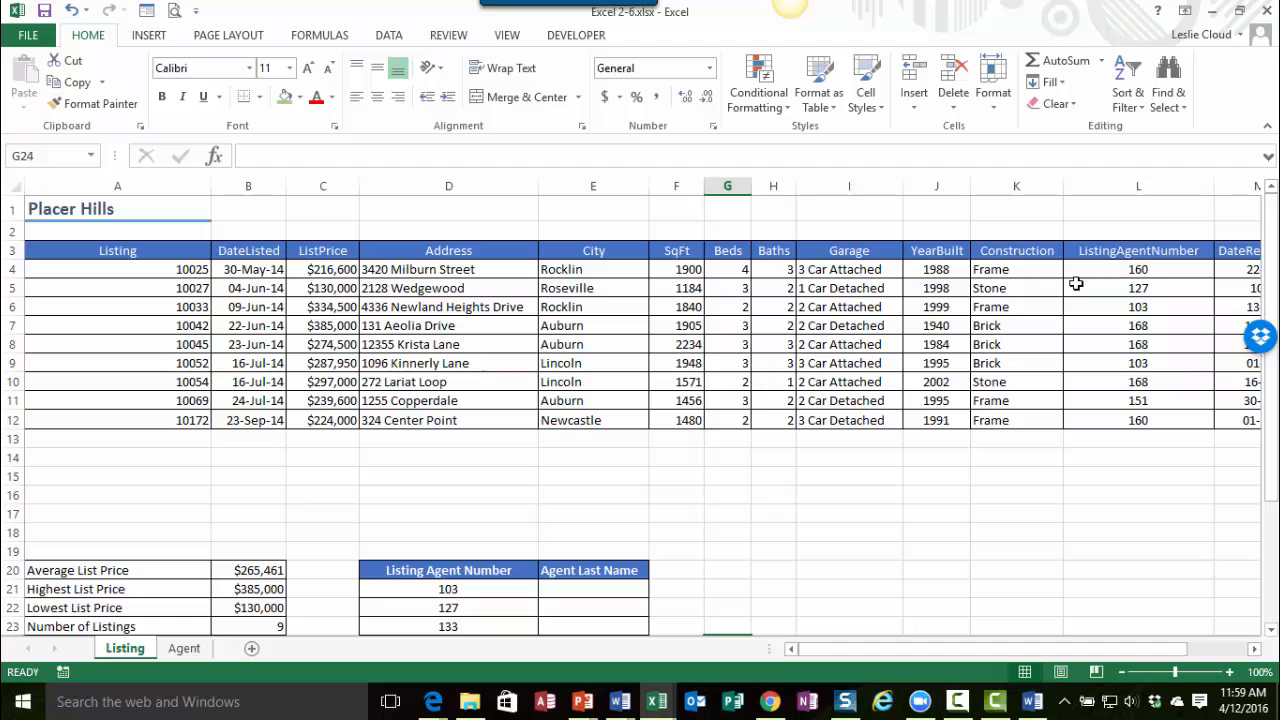
pyautogui.scroll(-1, 822, 487)
pyautogui.scroll(-1, 822, 487)
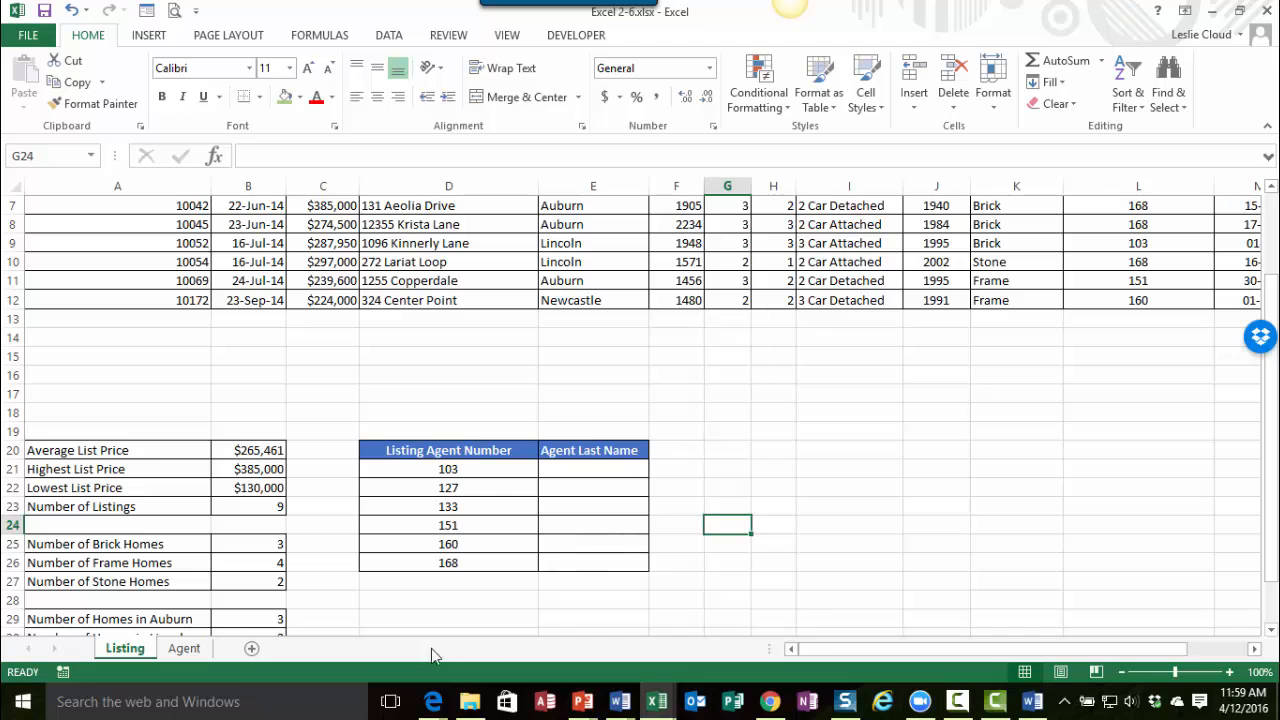
# Step: Examine the employee numbers and last names on the Agent sheet, returning to the Listing sheet
pyautogui.click(185, 649)
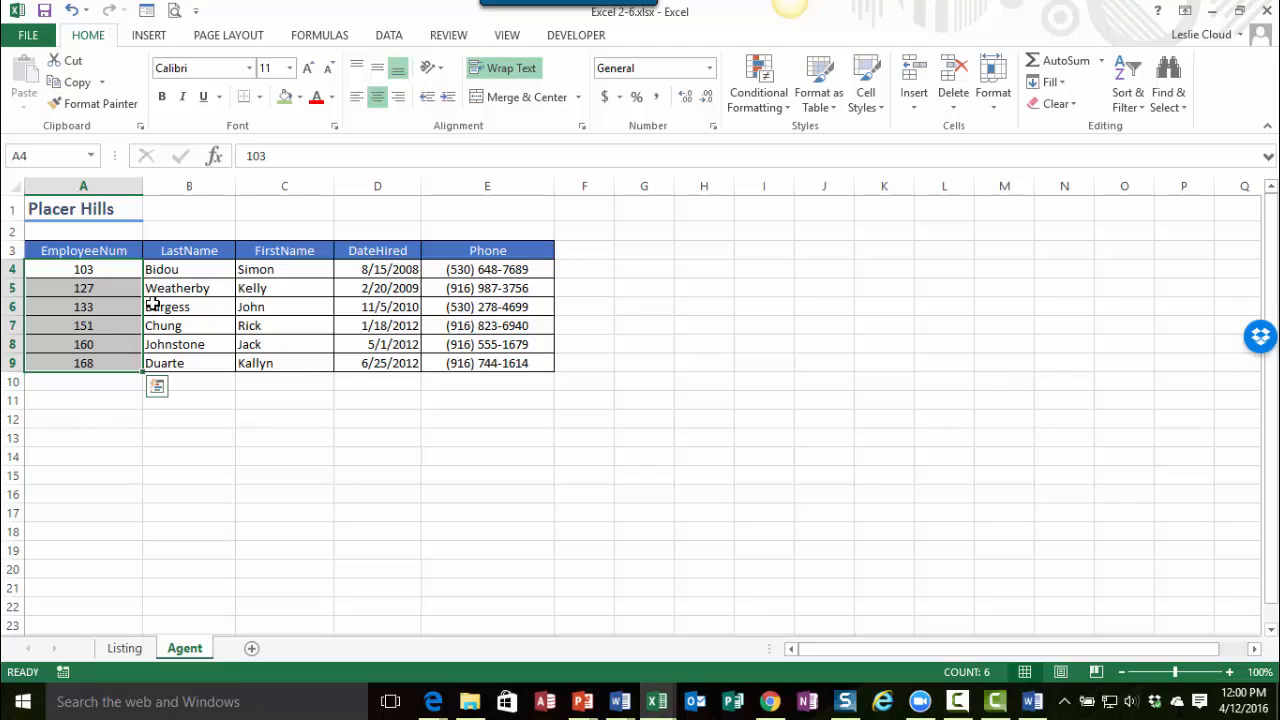
pyautogui.click(80, 270)
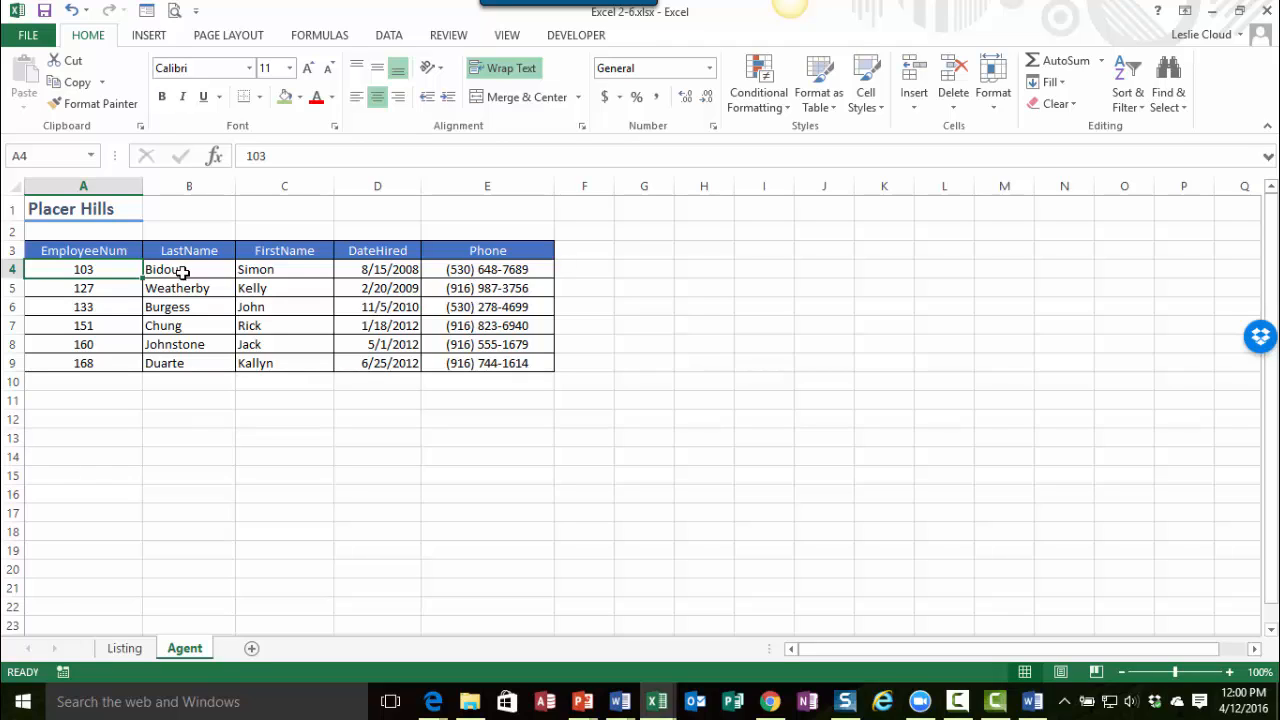
pyautogui.click(124, 648)
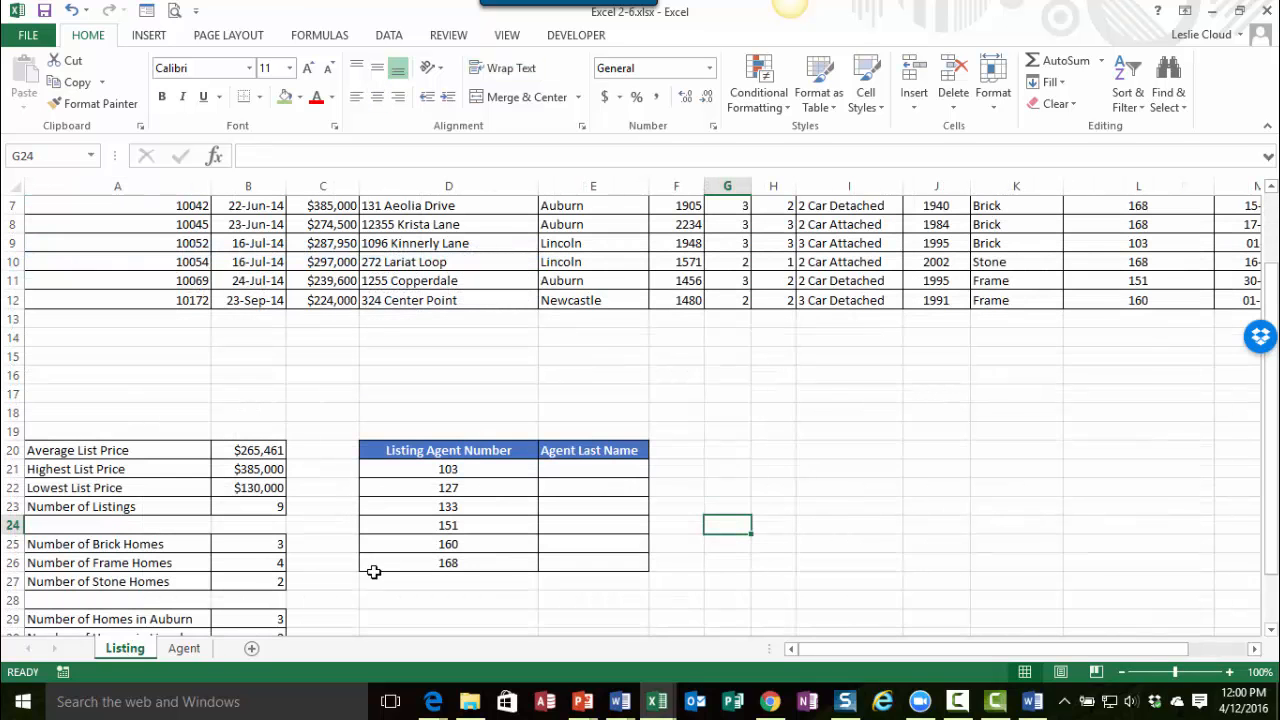
# Step: Insert the VLOOKUP function in Agent Last Name cell E21, moving its arguments dialog clear of the agent table
pyautogui.click(582, 472)
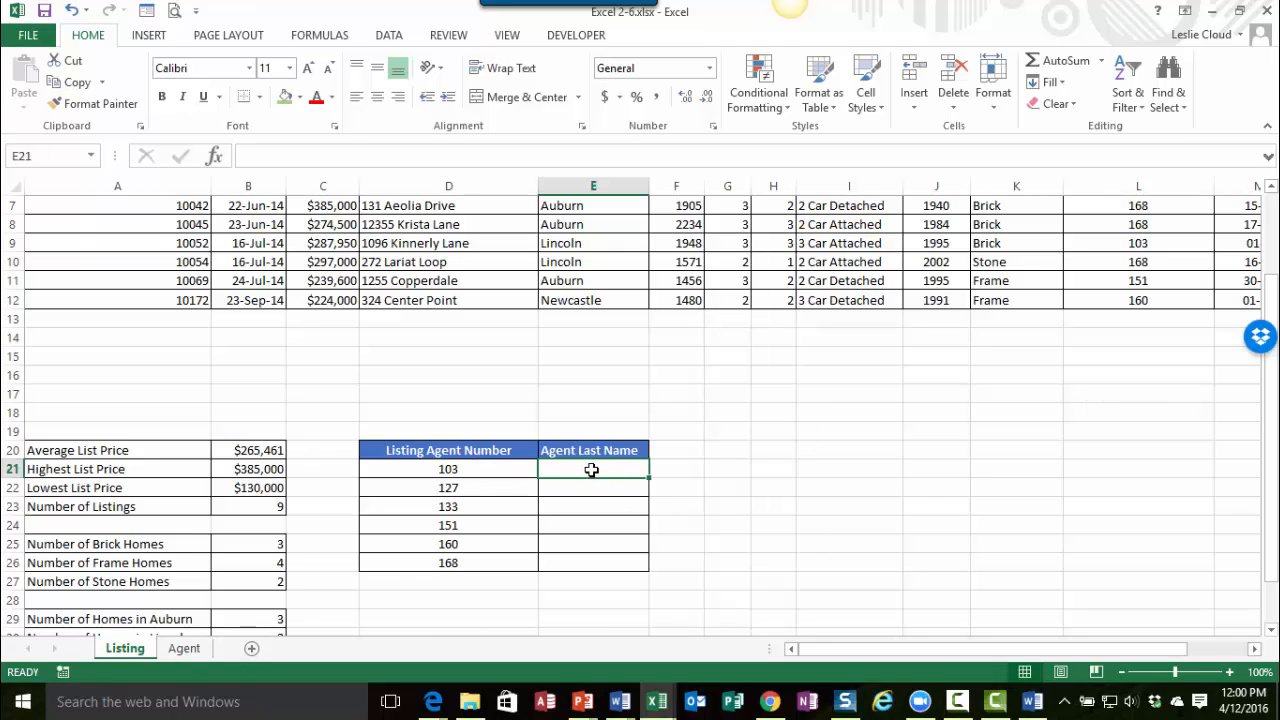
pyautogui.click(214, 160)
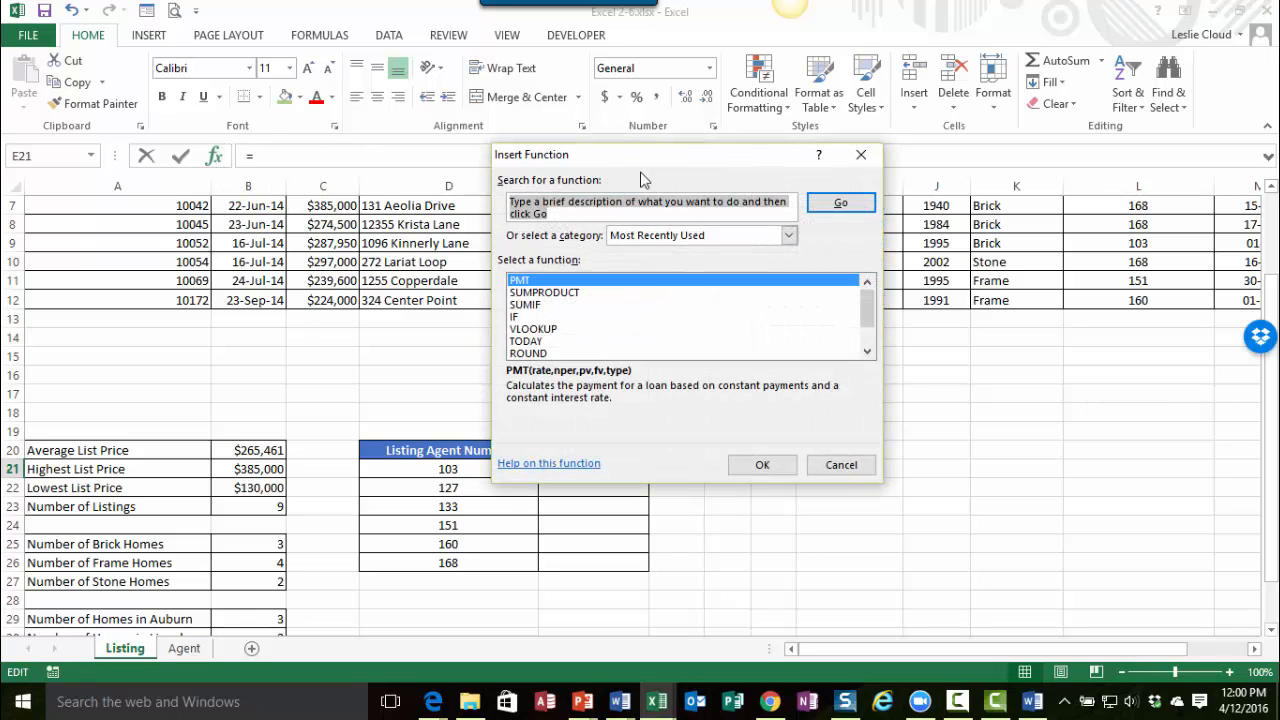
pyautogui.moveTo(638, 160); pyautogui.dragTo(875, 190)
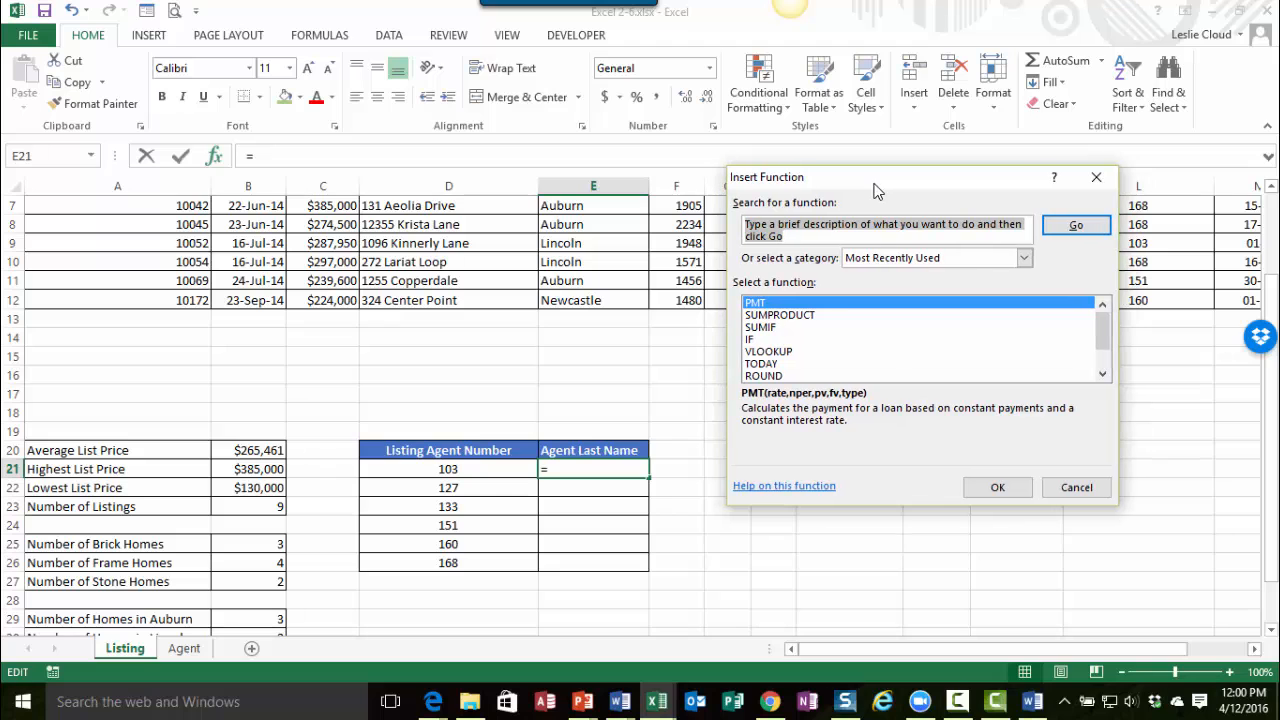
pyautogui.click(773, 352)
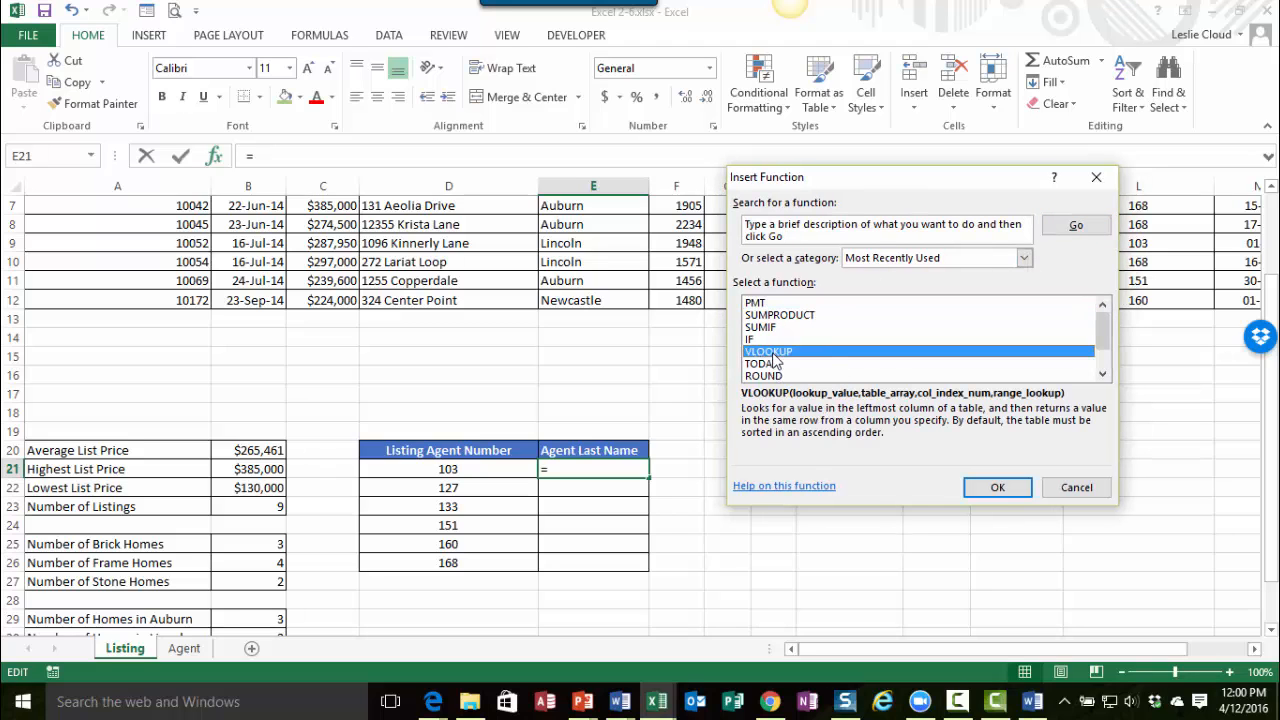
pyautogui.click(997, 488)
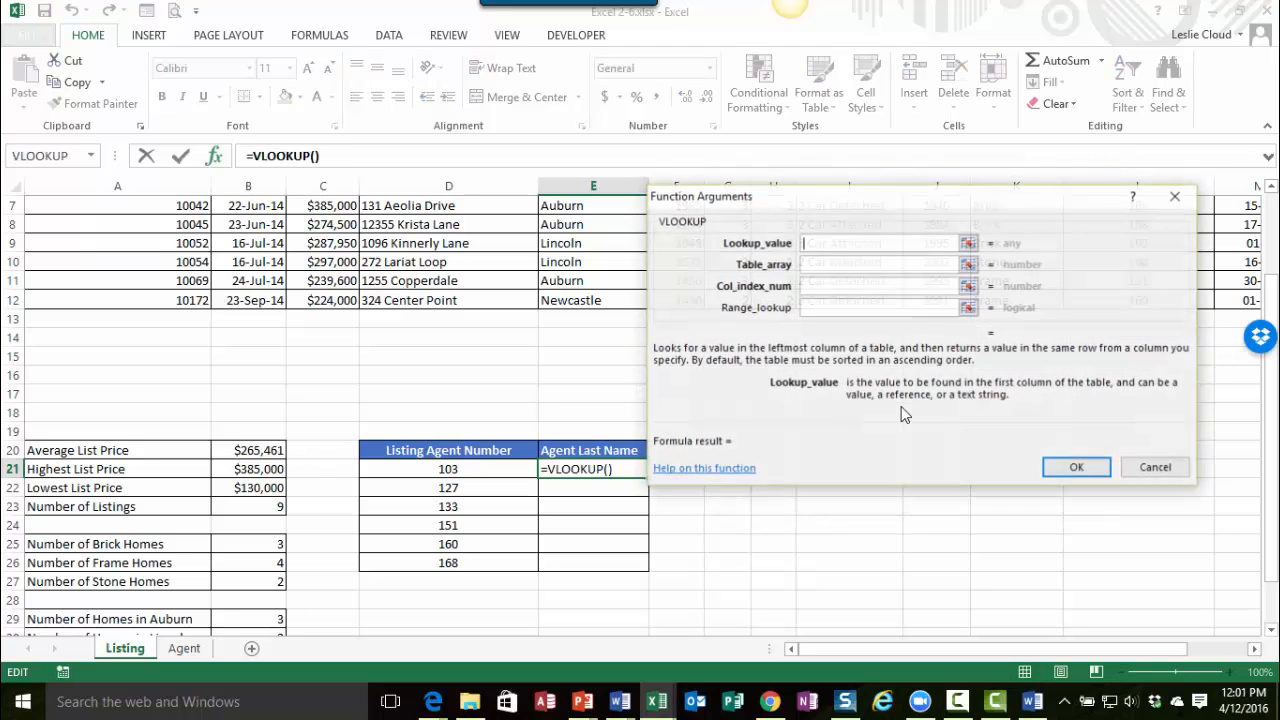
pyautogui.moveTo(918, 227); pyautogui.dragTo(926, 151)
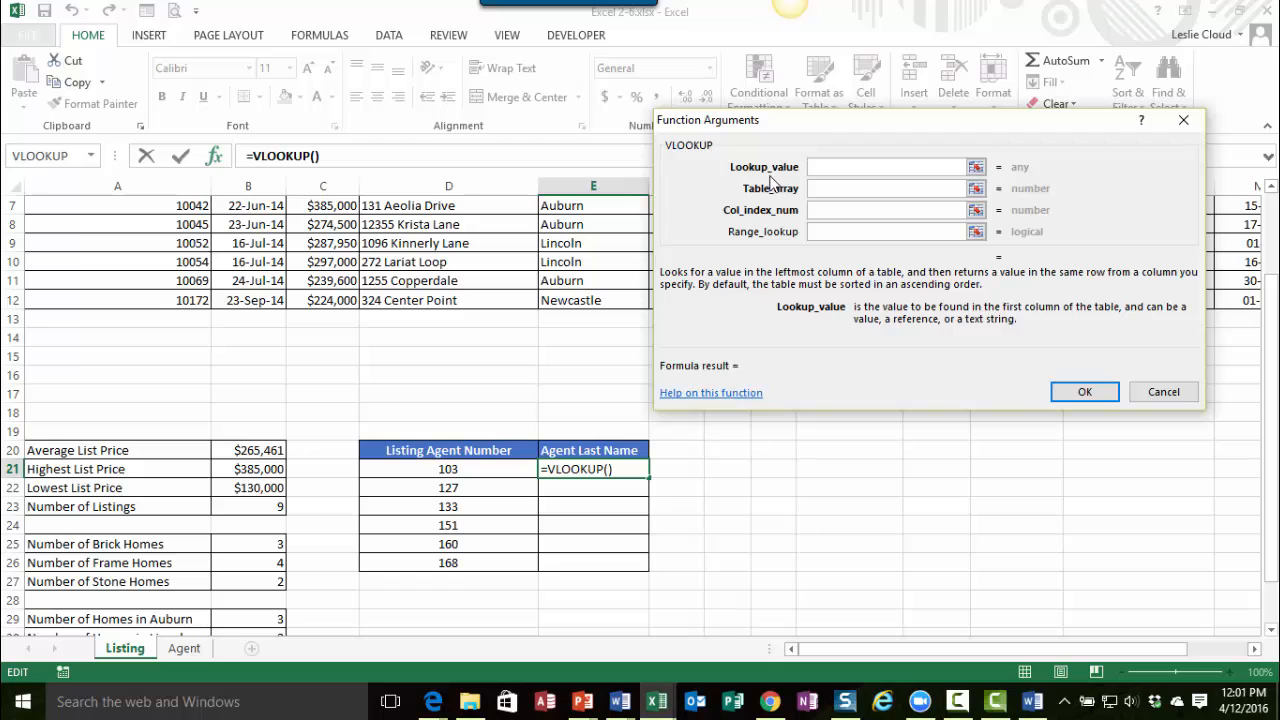
# Step: Set the VLOOKUP lookup value to D21 and the table array to A4:E9 on the Agent sheet
pyautogui.click(443, 472)
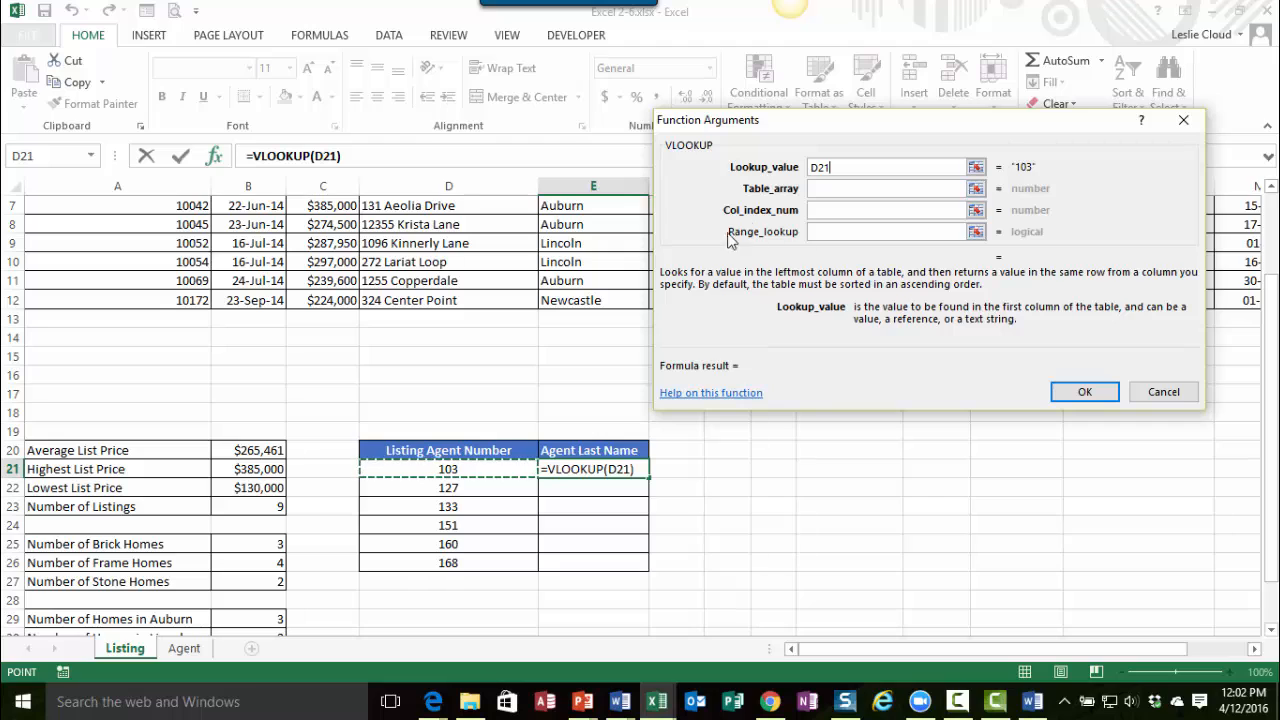
pyautogui.click(842, 192)
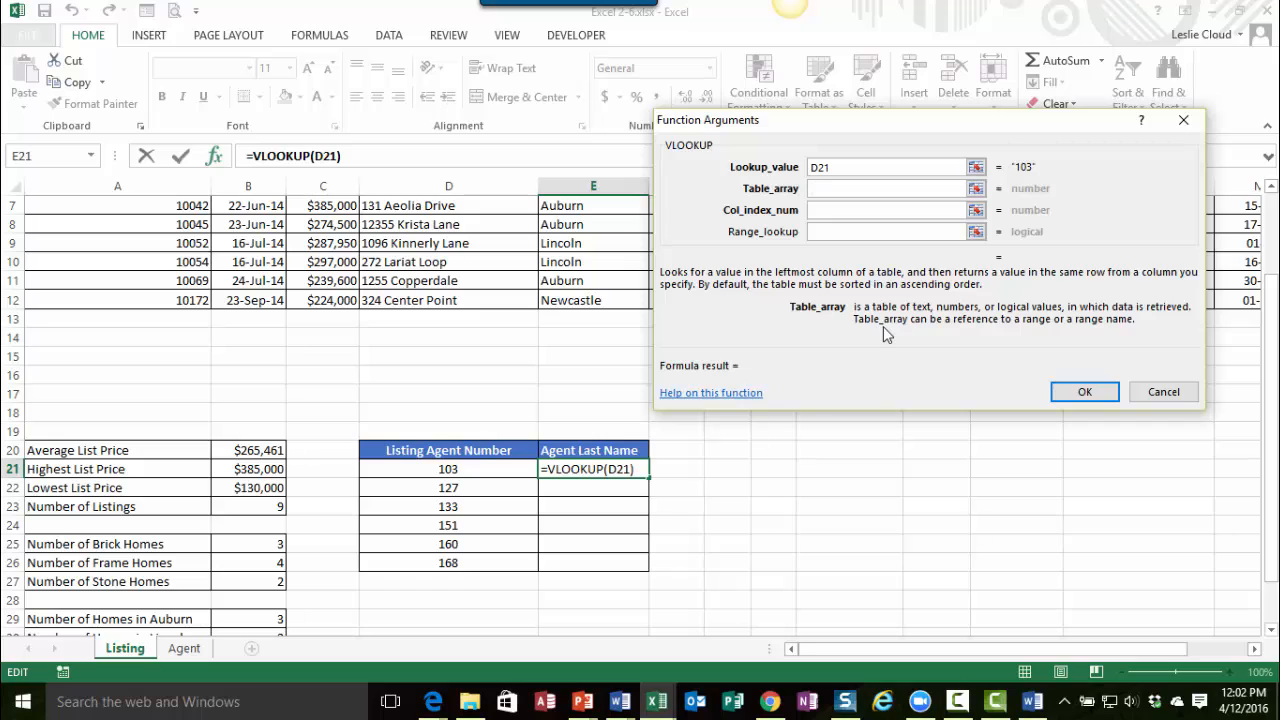
pyautogui.click(185, 650)
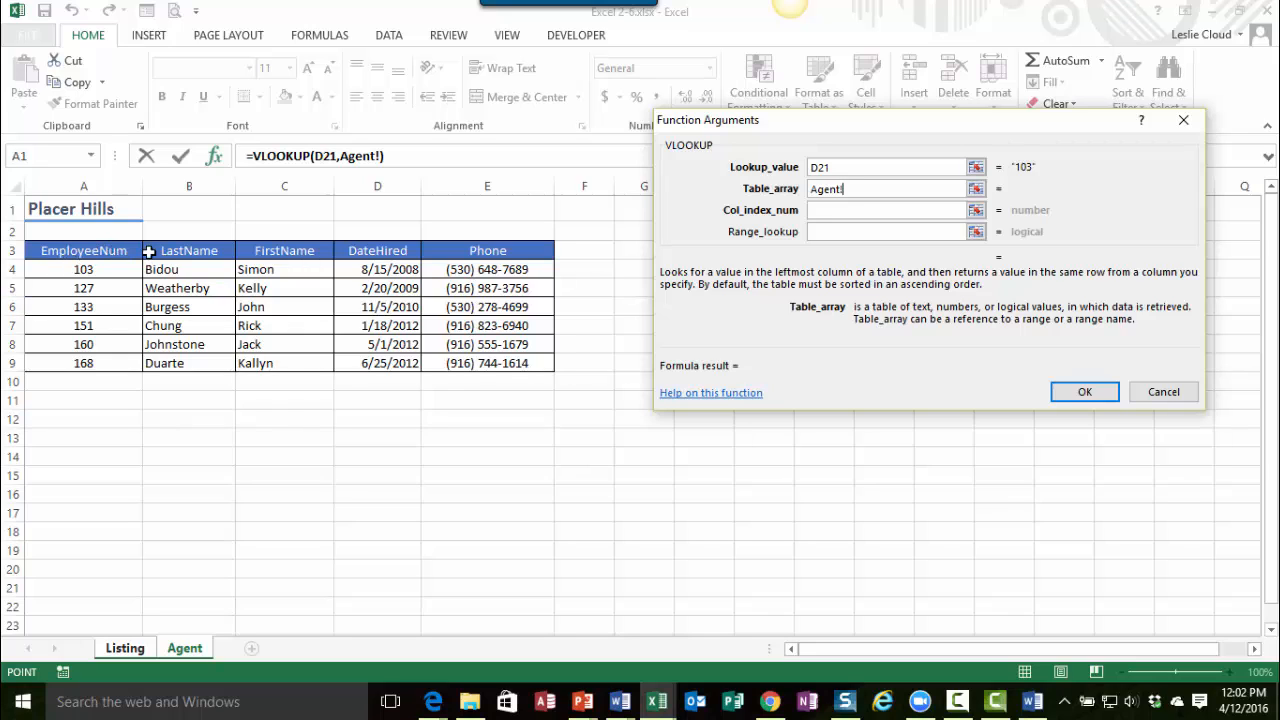
pyautogui.click(79, 270)
pyautogui.moveTo(79, 270); pyautogui.dragTo(524, 363)
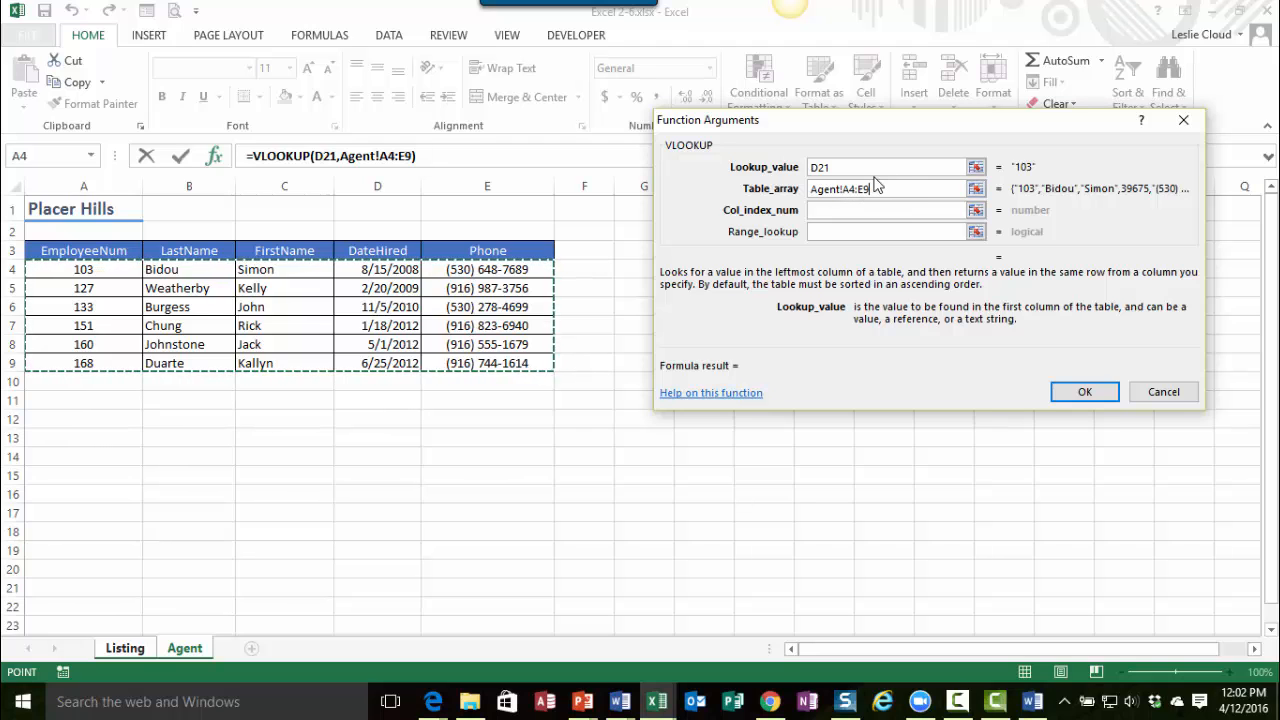
# Step: Set the VLOOKUP column index number to 2, leave the range lookup empty and complete the formula in E21
pyautogui.click(818, 212)
pyautogui.click(833, 213)
pyautogui.click(825, 210)
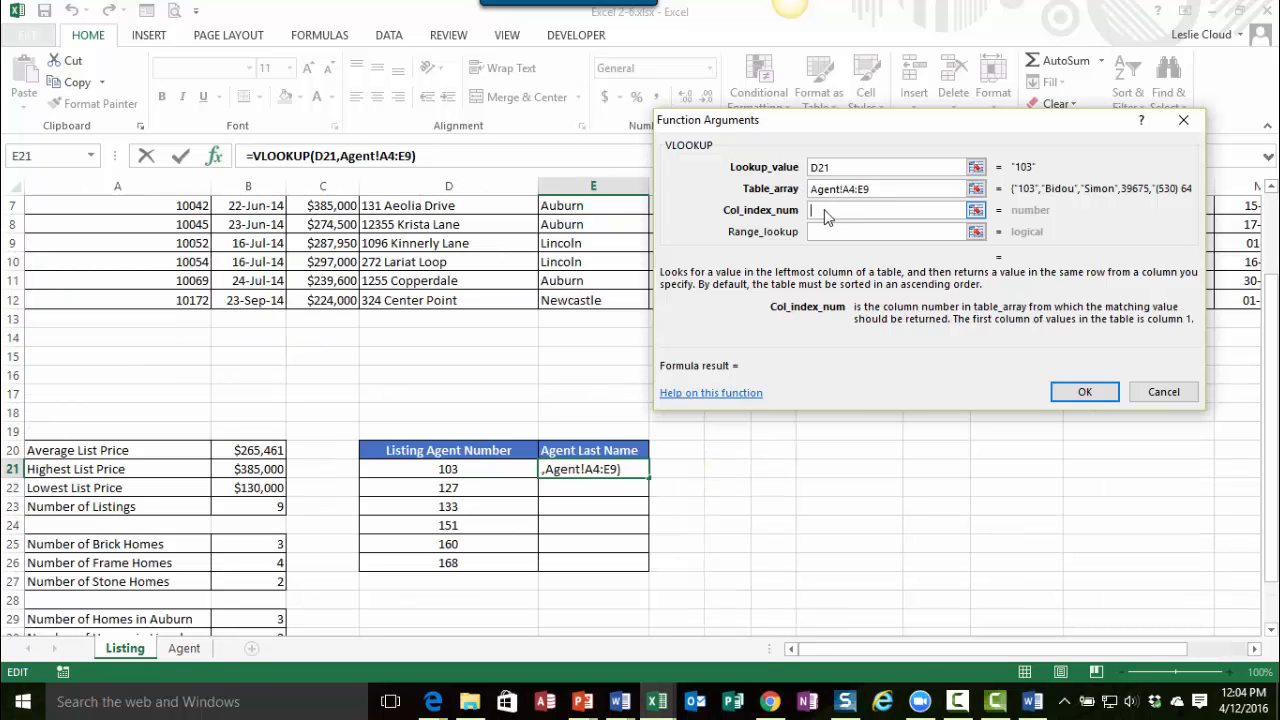
pyautogui.write('2')
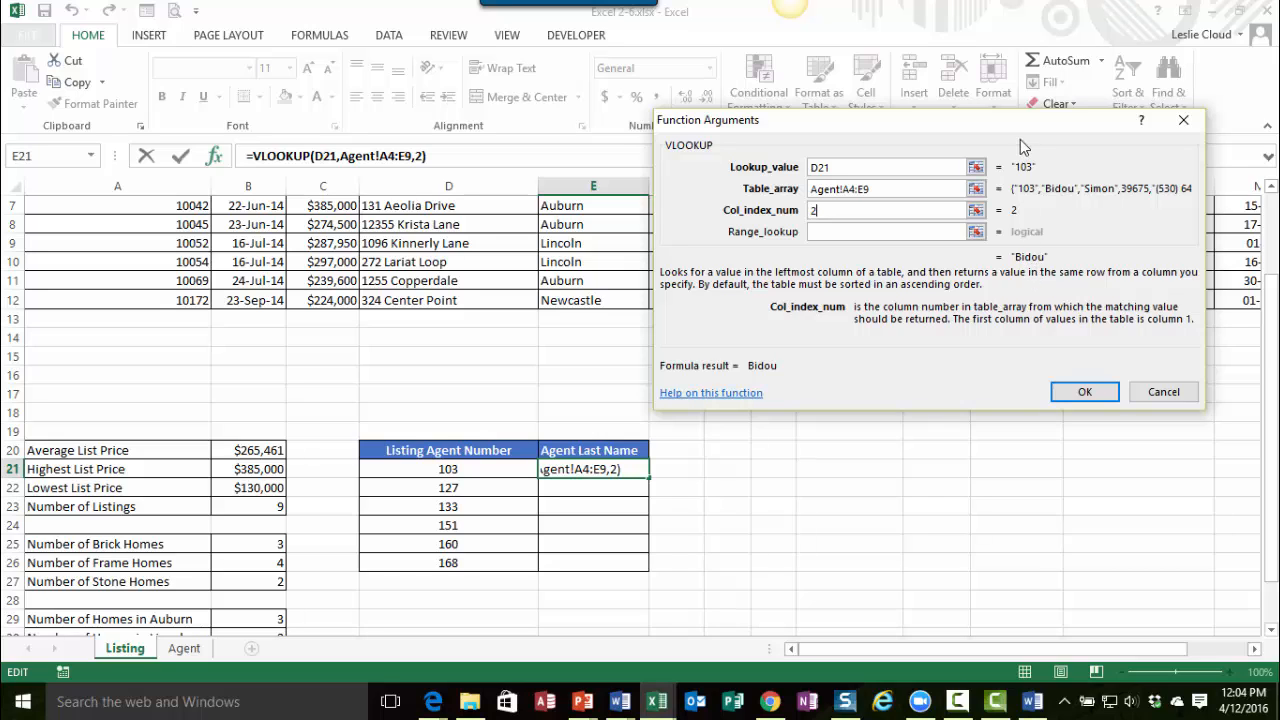
pyautogui.moveTo(980, 131); pyautogui.dragTo(1000, 79)
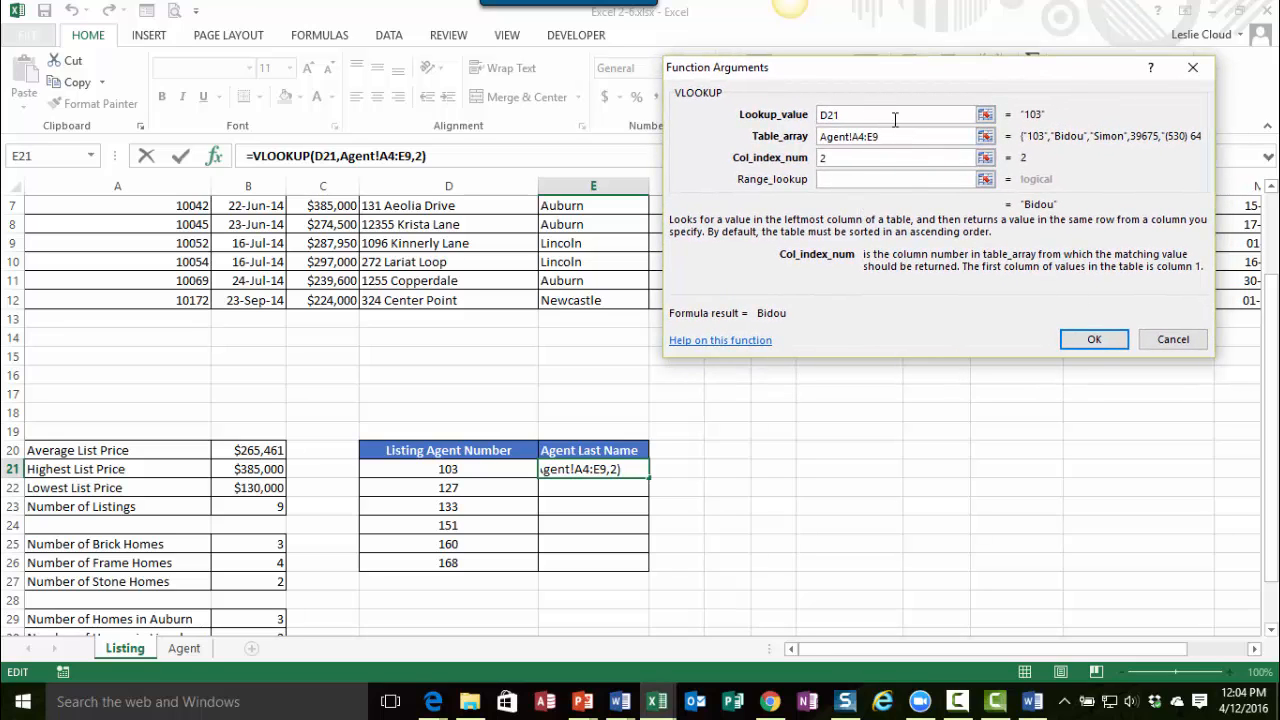
pyautogui.click(1089, 341)
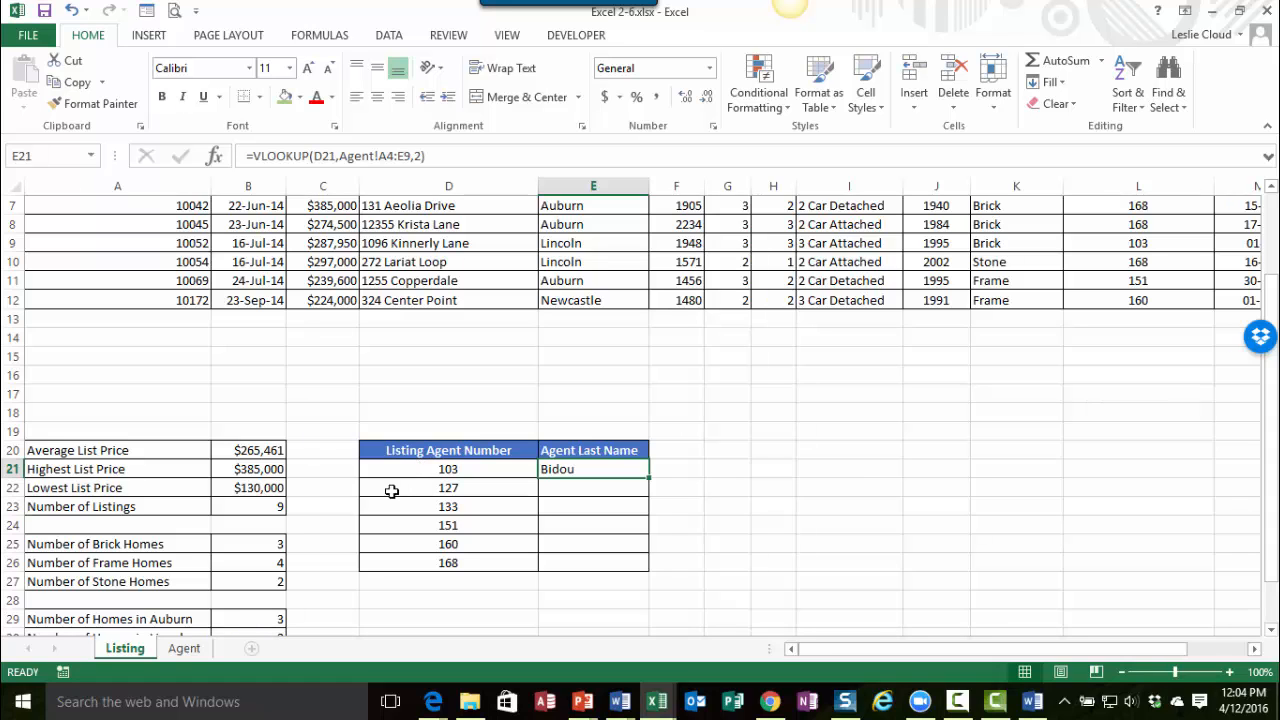
# Step: Fill the VLOOKUP formula from E21 down to E26 and check the last names against the Agent sheet
pyautogui.click(186, 649)
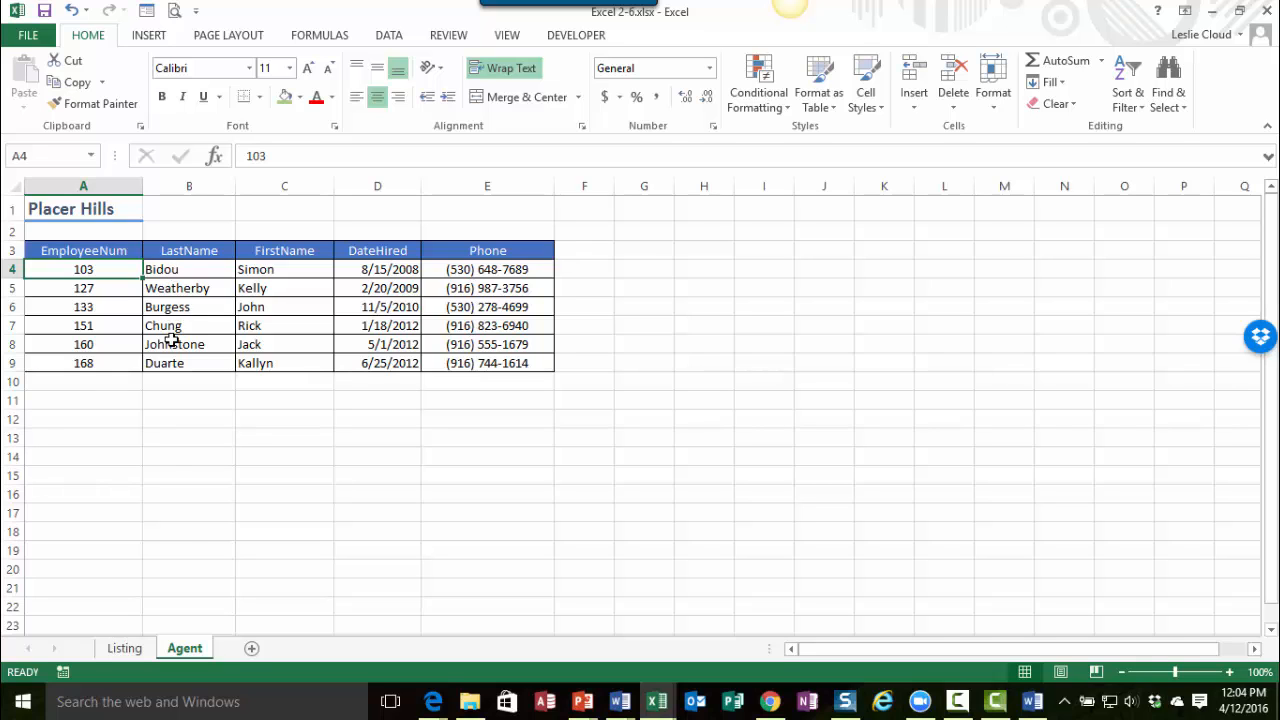
pyautogui.click(126, 649)
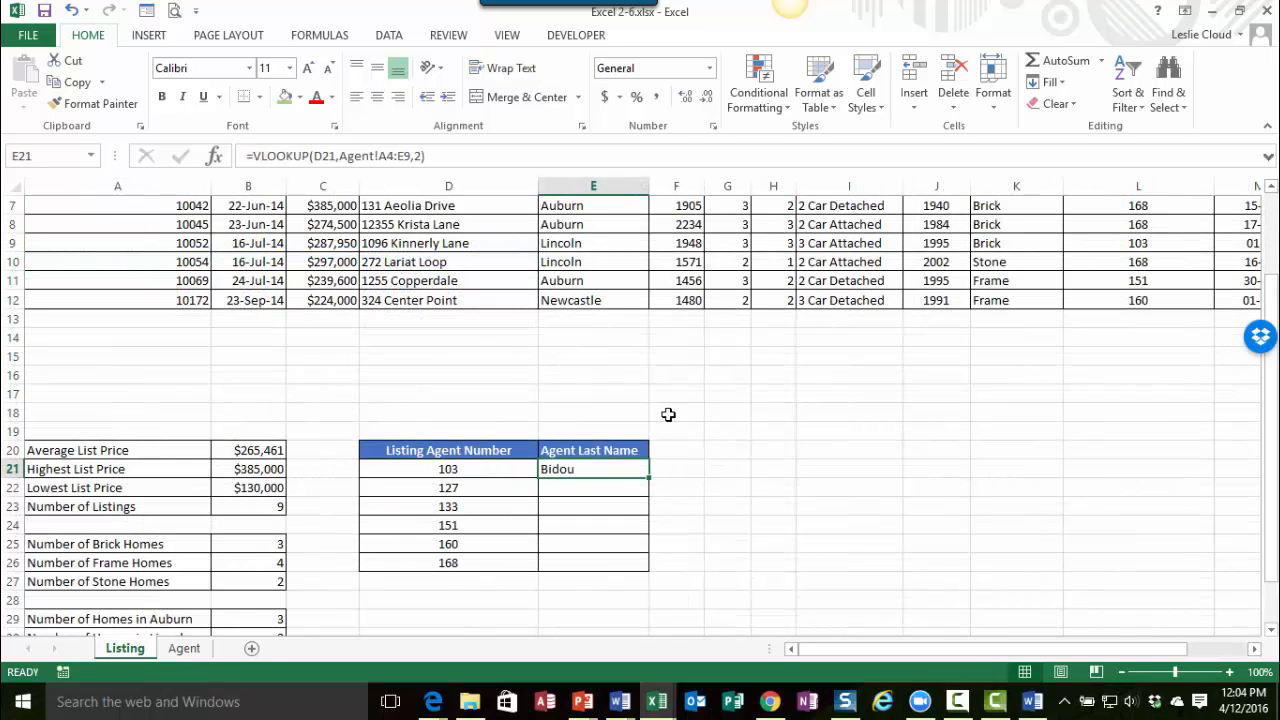
pyautogui.moveTo(649, 479); pyautogui.dragTo(644, 575)
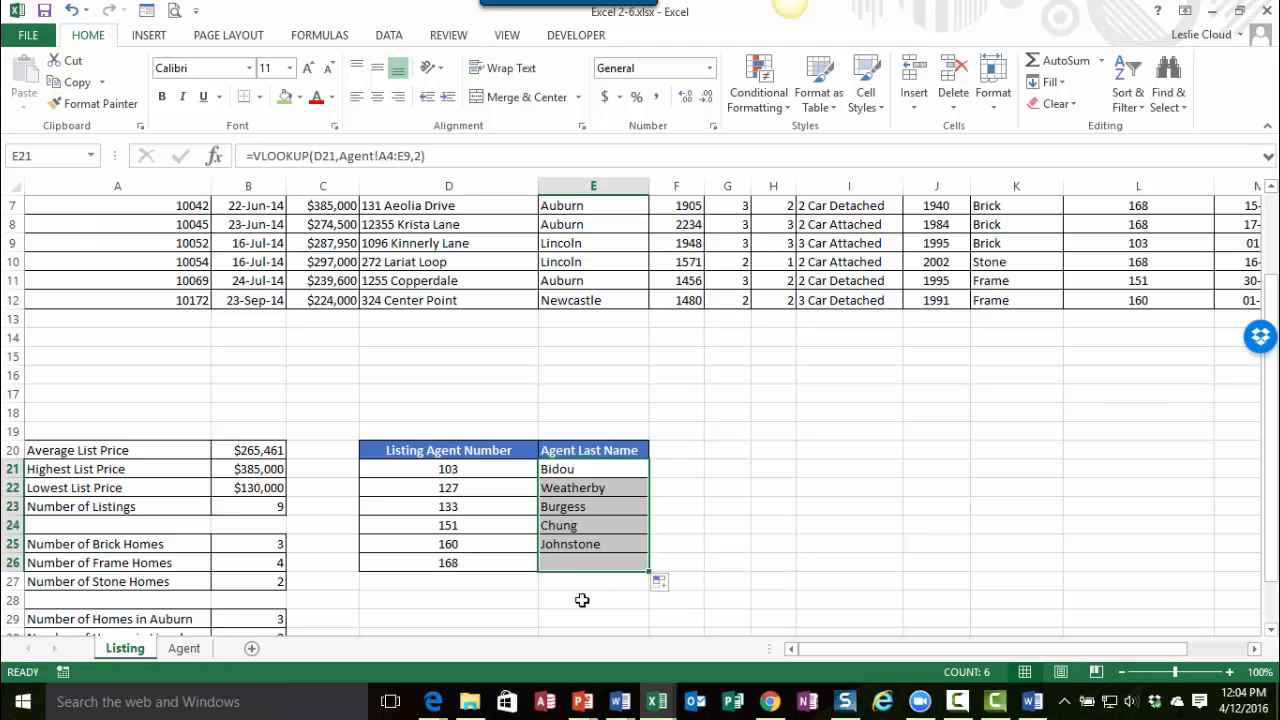
pyautogui.click(185, 649)
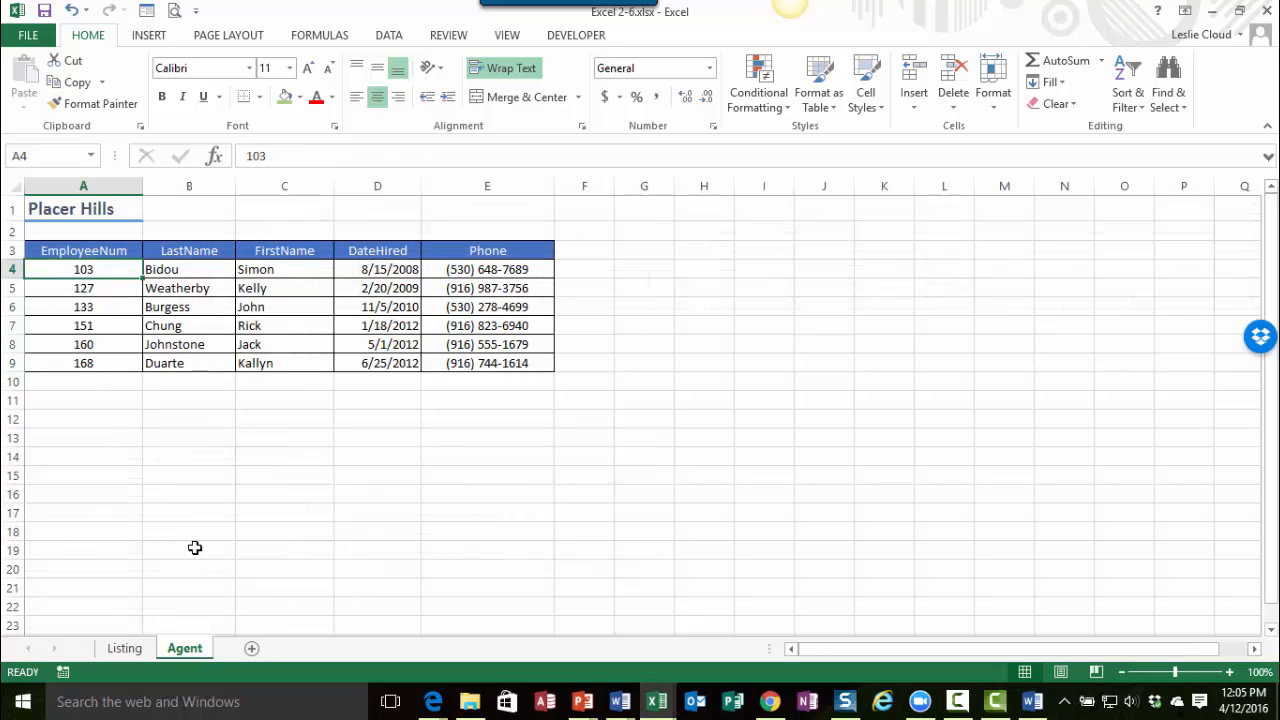
pyautogui.click(118, 649)
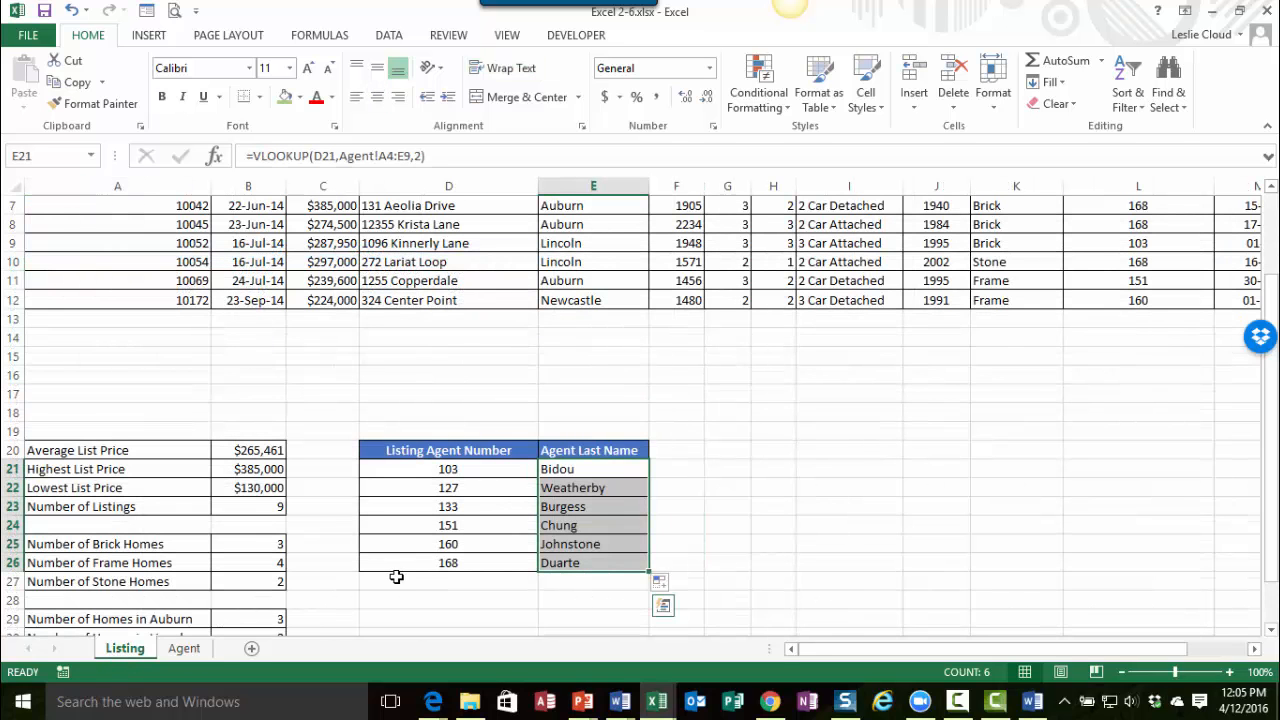
# Step: Compare the table ranges used by the VLOOKUP formulas in E21 and E24 by selecting A7:E12 and A4:E9 on the Agent sheet
pyautogui.click(580, 470)
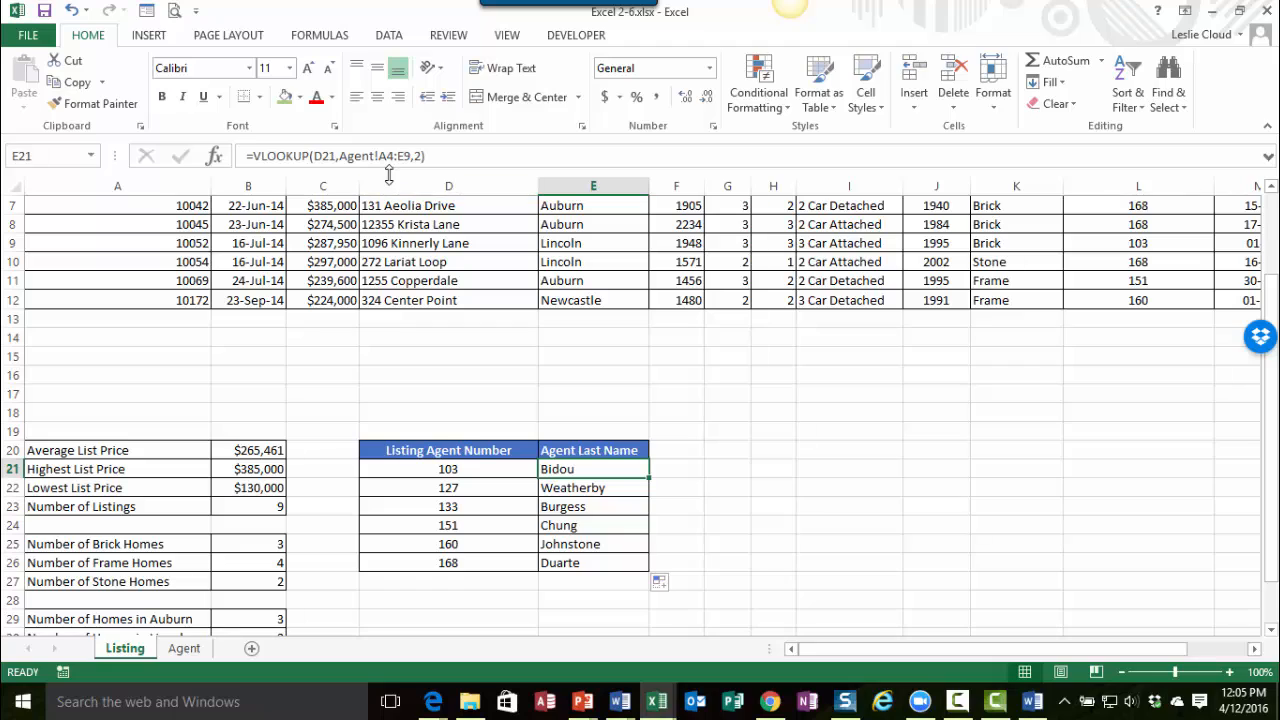
pyautogui.click(557, 526)
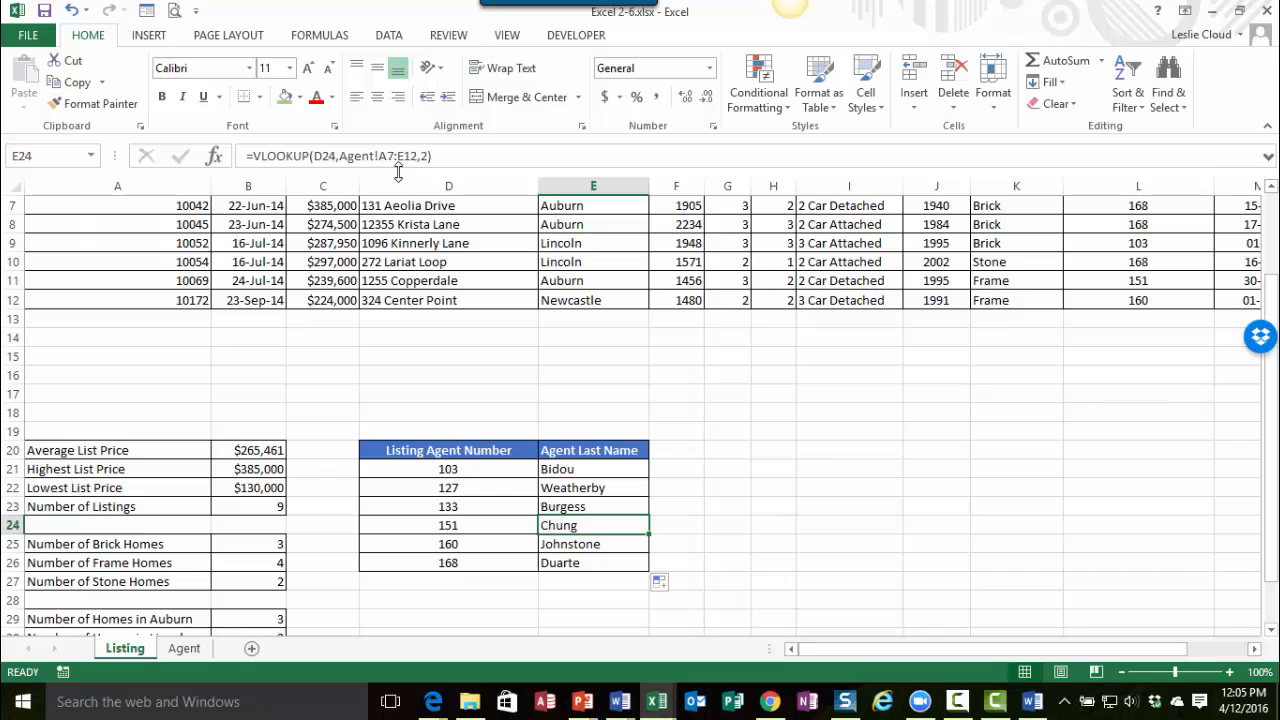
pyautogui.click(184, 648)
pyautogui.moveTo(51, 329); pyautogui.dragTo(484, 419)
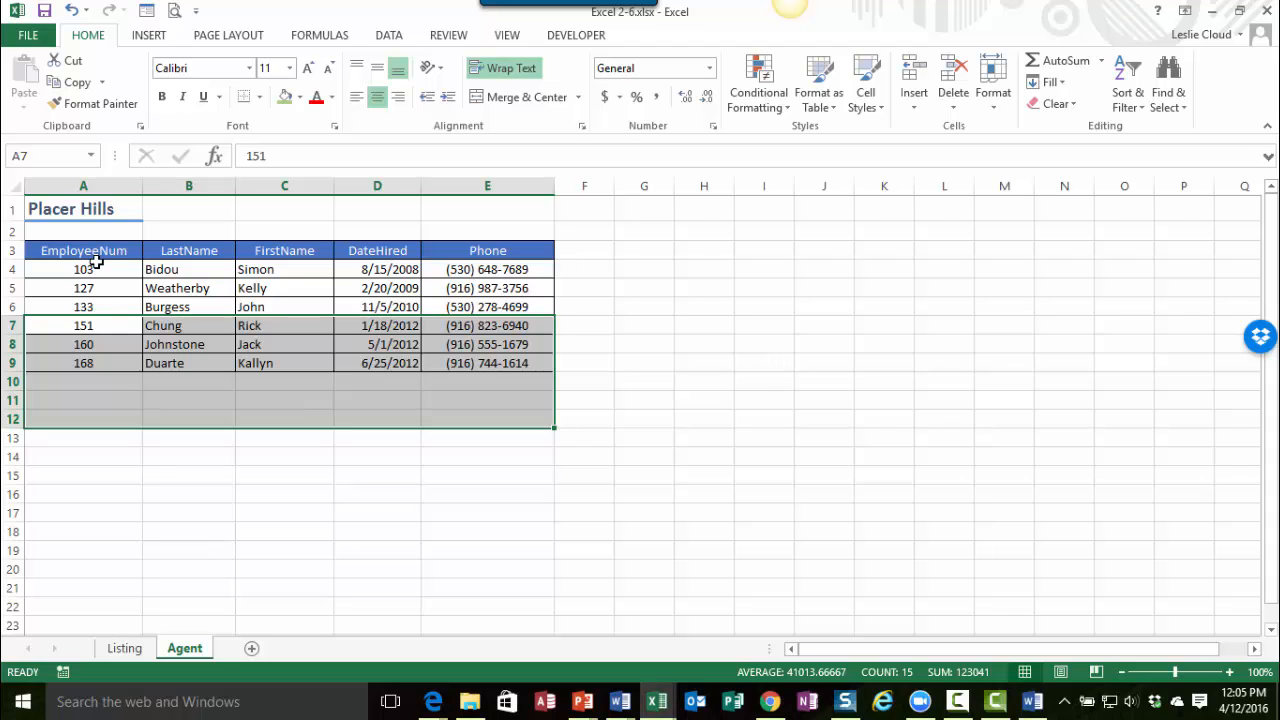
pyautogui.moveTo(342, 277); pyautogui.dragTo(491, 362)
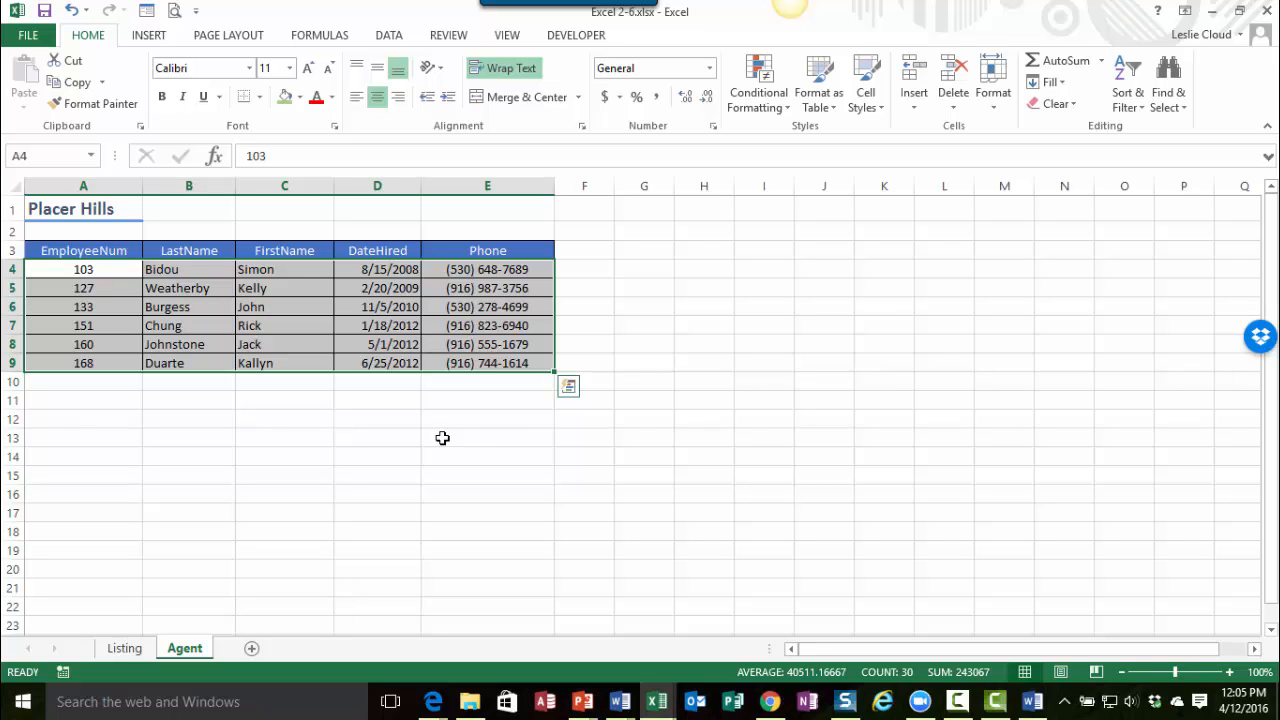
pyautogui.click(125, 648)
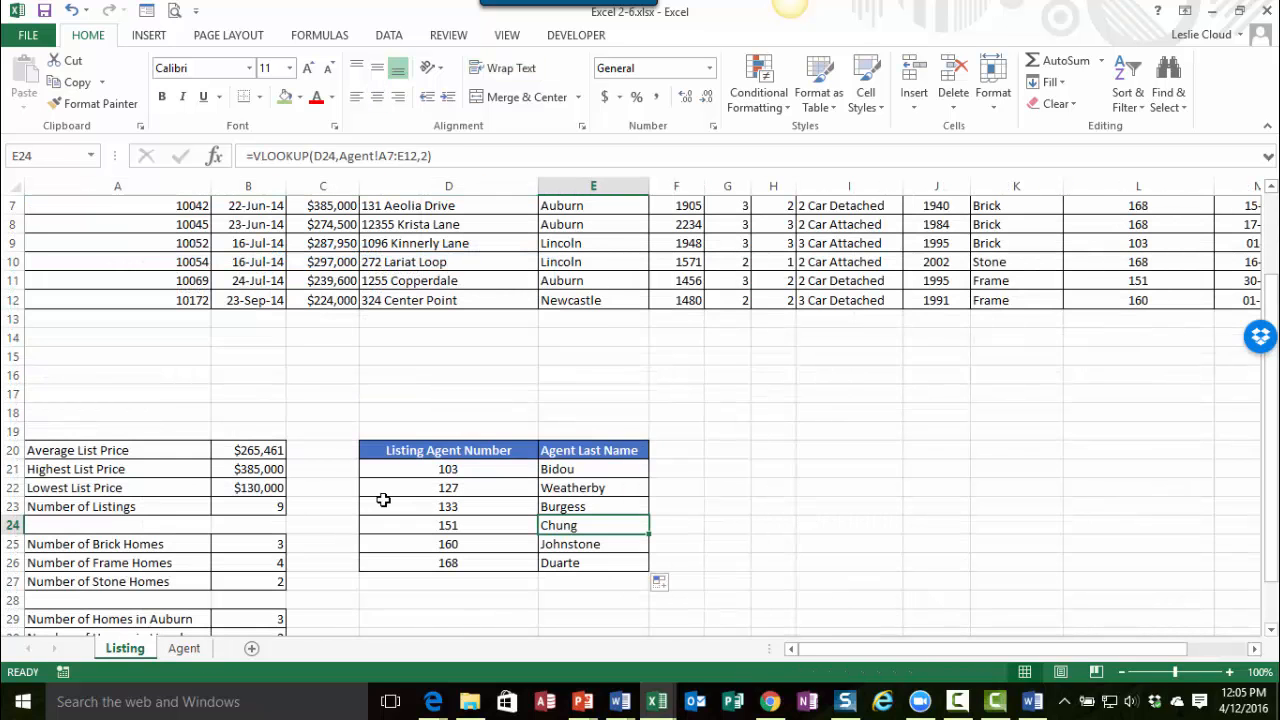
# Step: Change the table array in E21's VLOOKUP formula to the absolute range Agent!$A$4:$E$9
pyautogui.click(568, 469)
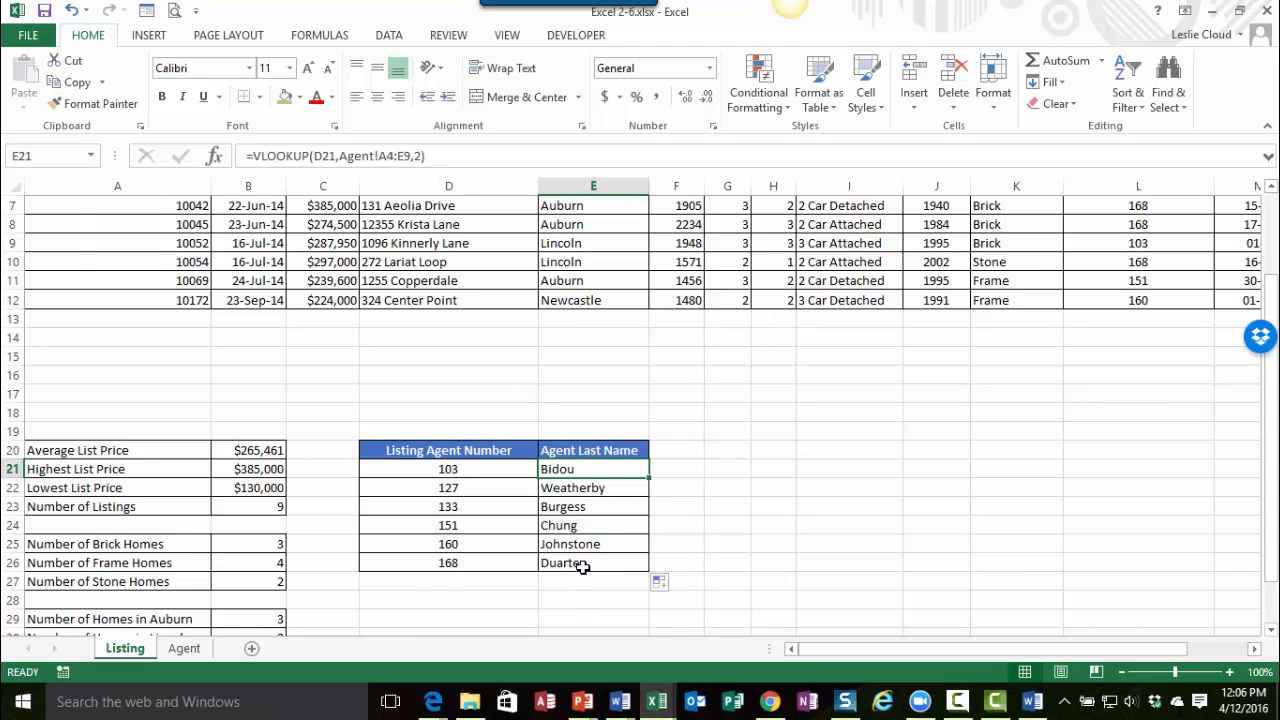
pyautogui.click(388, 156)
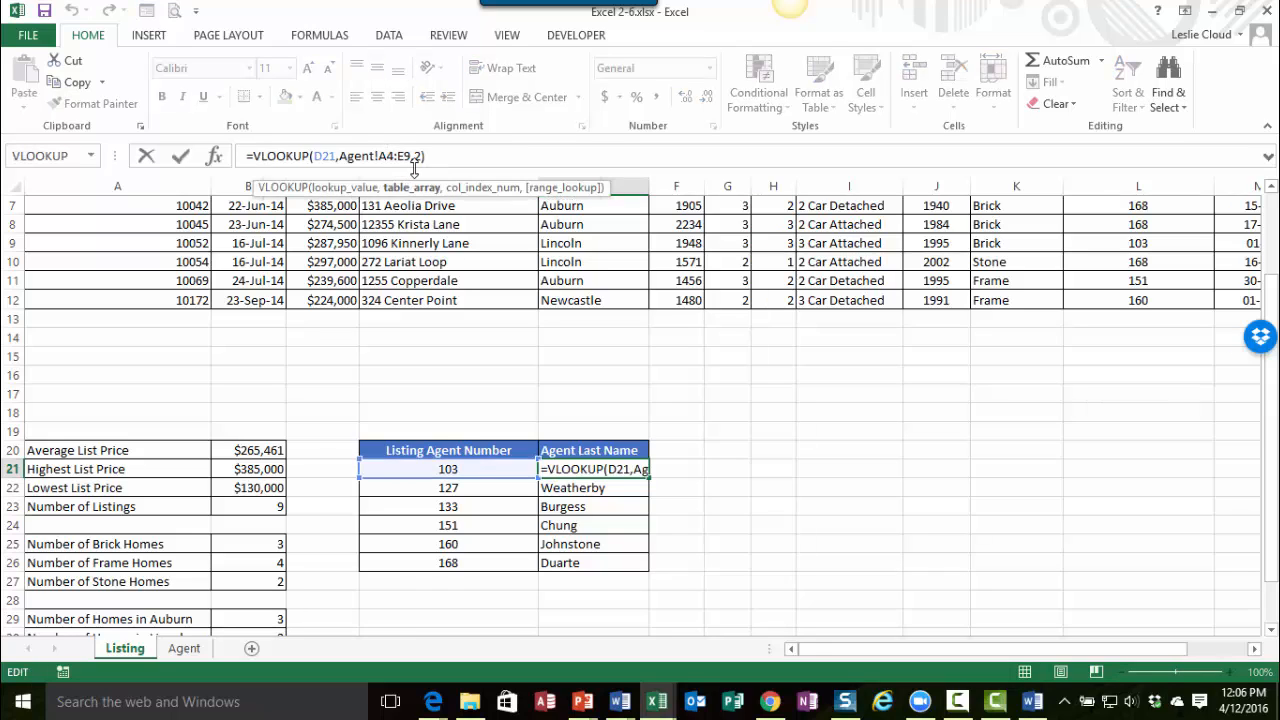
pyautogui.press('F4')
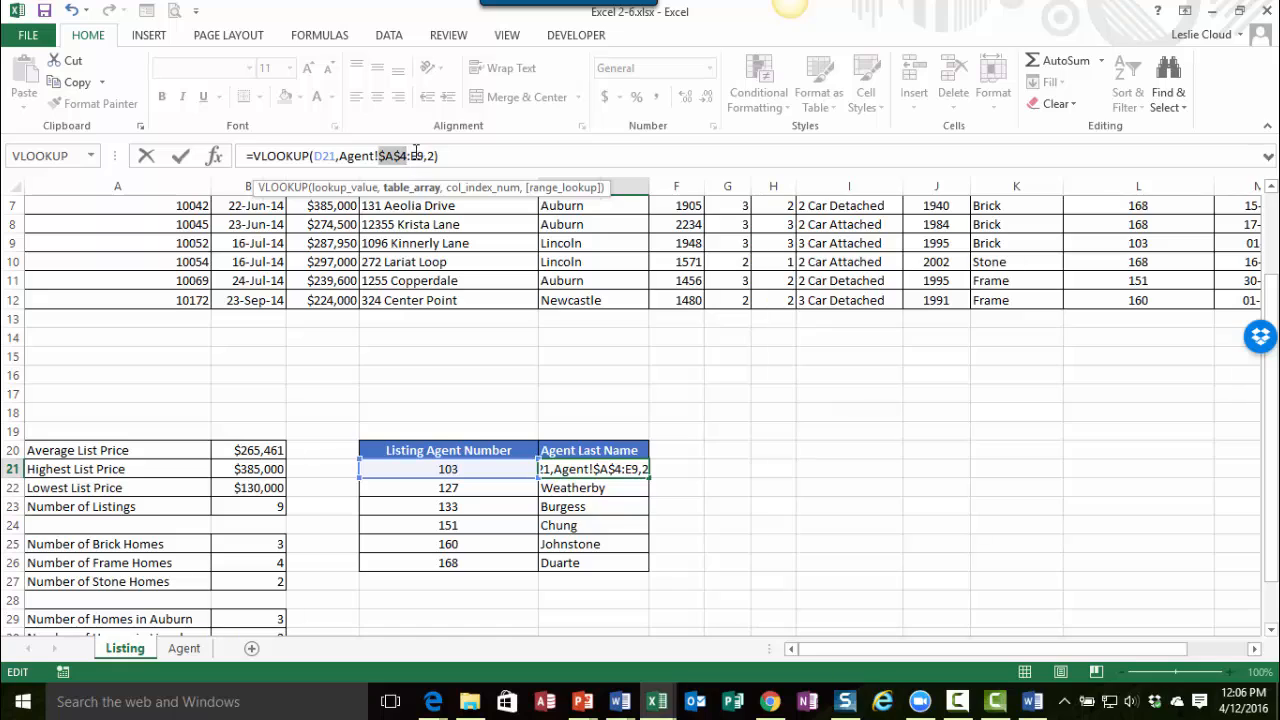
pyautogui.click(412, 155)
pyautogui.write('$E$')
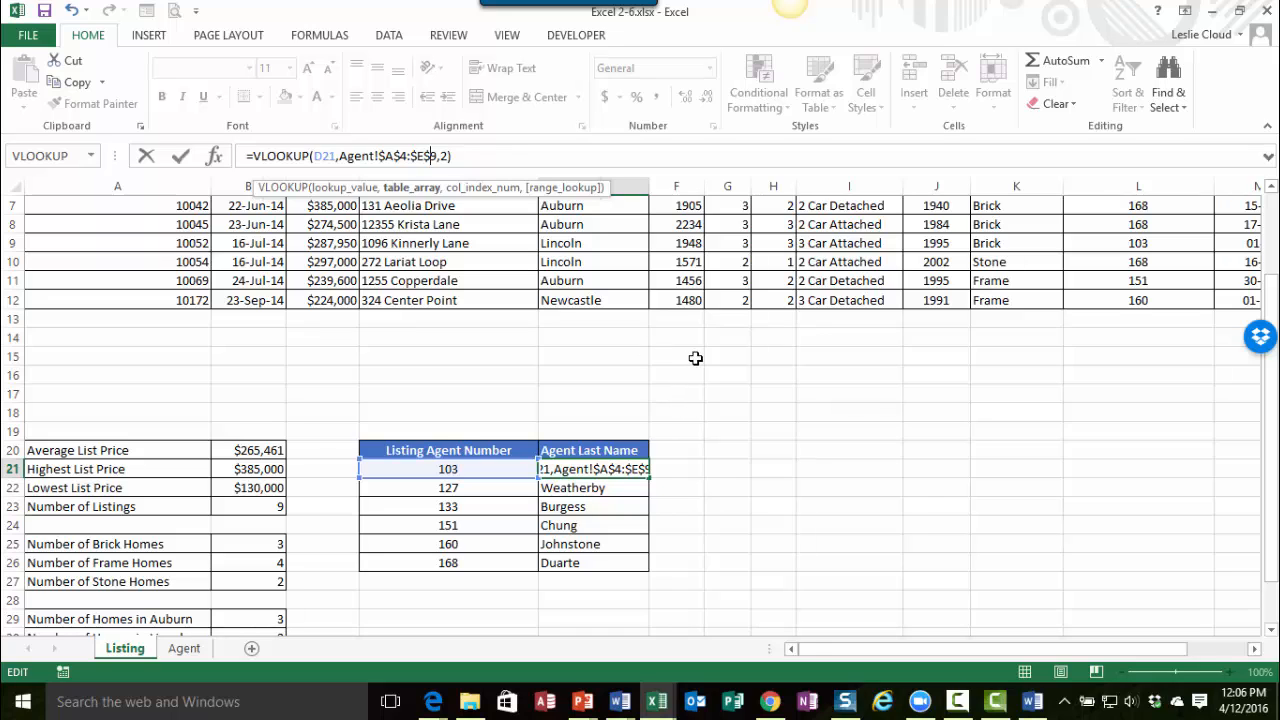
pyautogui.press('Return')
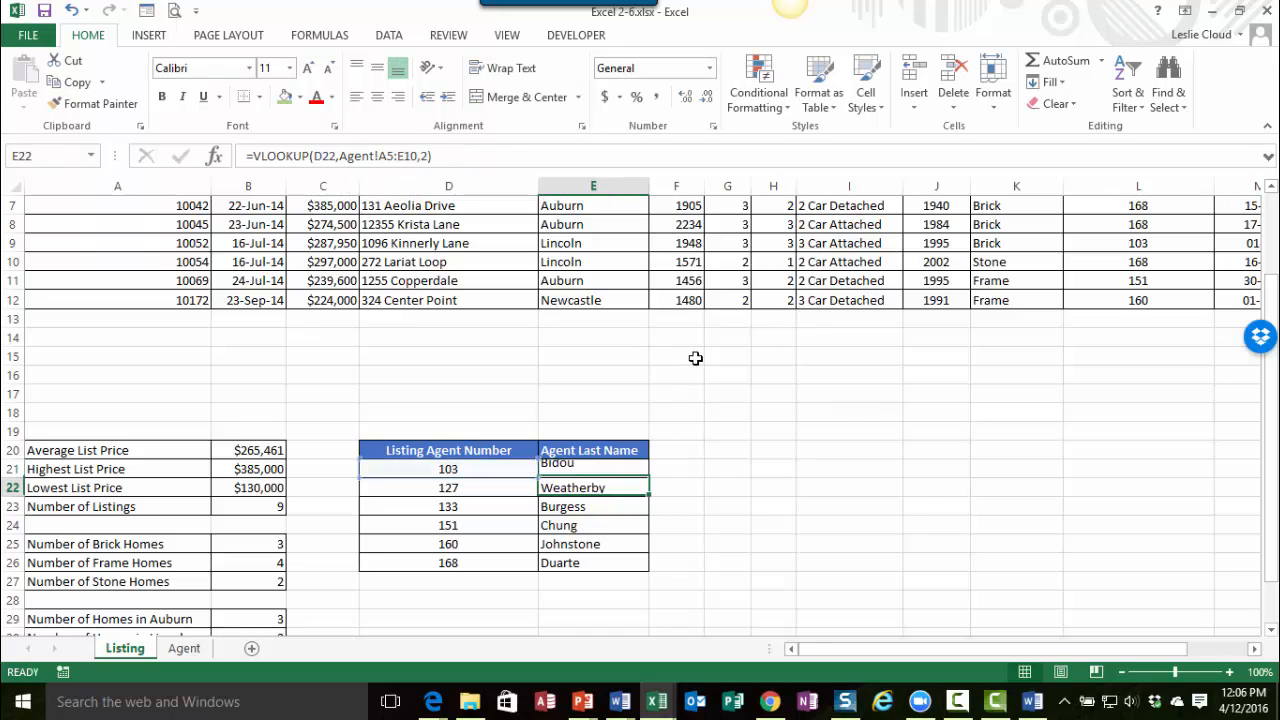
# Step: Fill the absolute-reference VLOOKUP formula from E21 down to E26, check the copies, and undo back to the relative table range
pyautogui.click(582, 472)
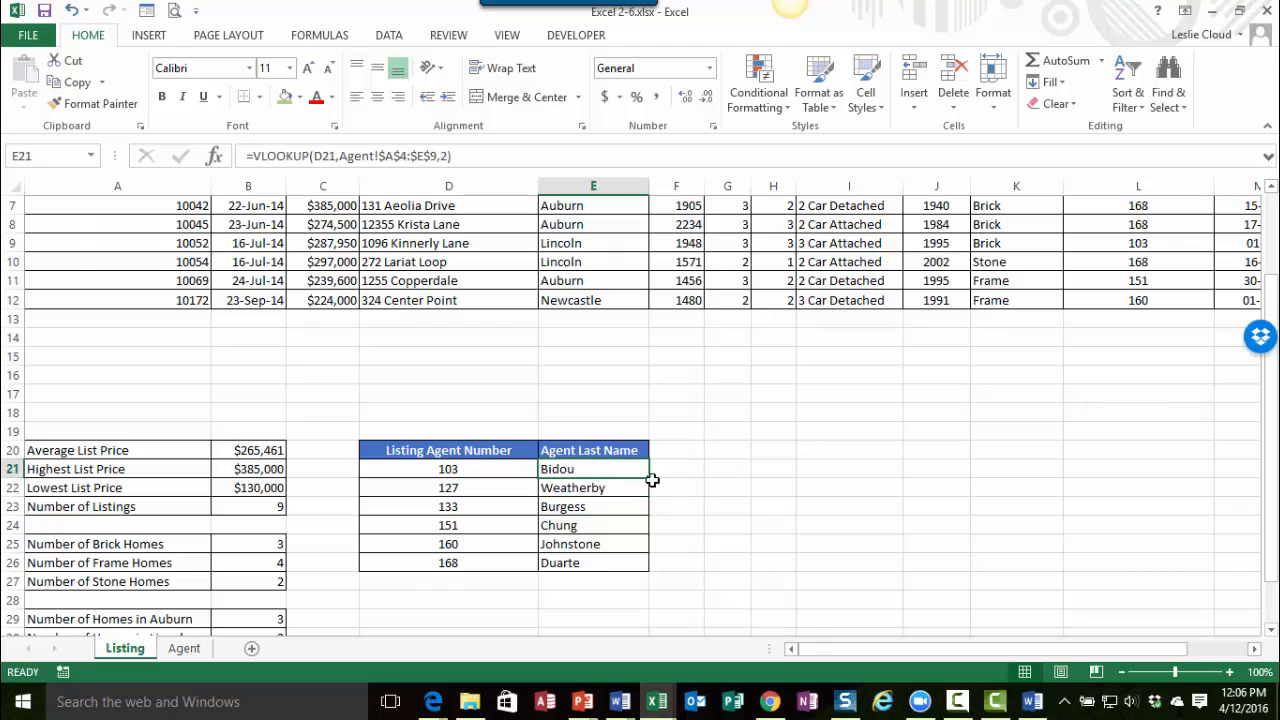
pyautogui.moveTo(650, 477); pyautogui.dragTo(651, 568)
pyautogui.click(575, 506)
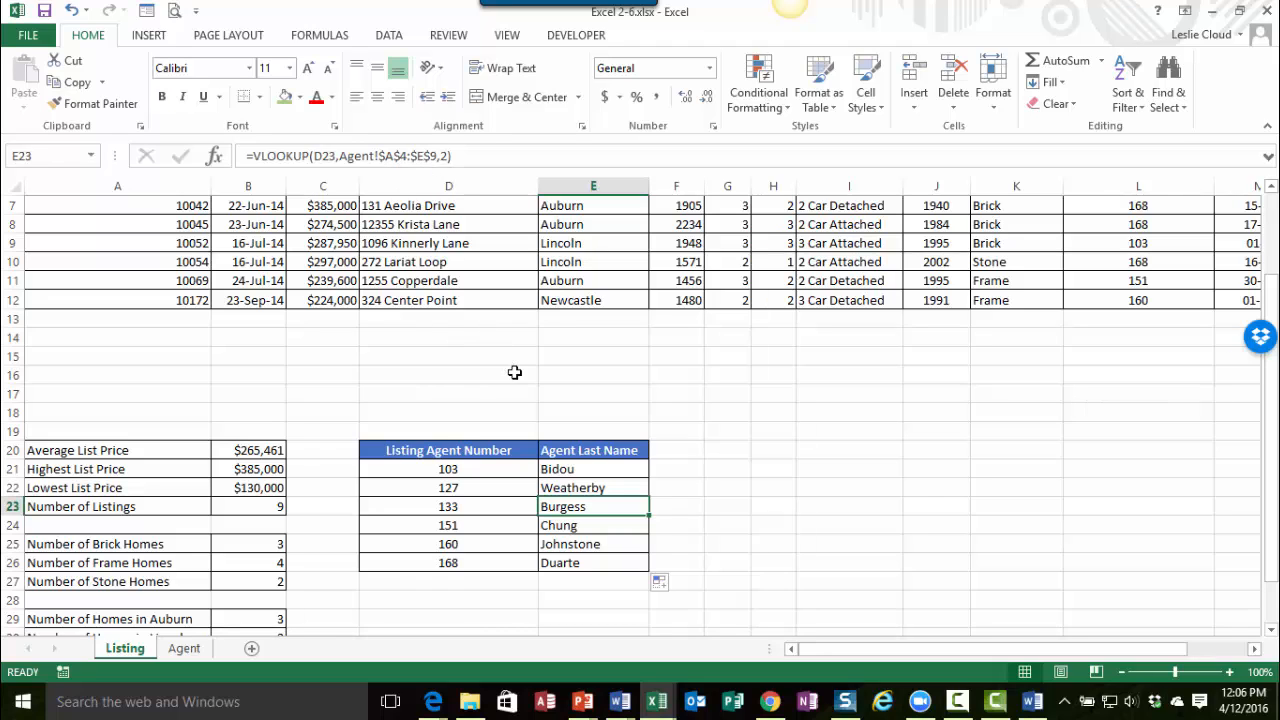
pyautogui.press('Up')
pyautogui.press('Up')
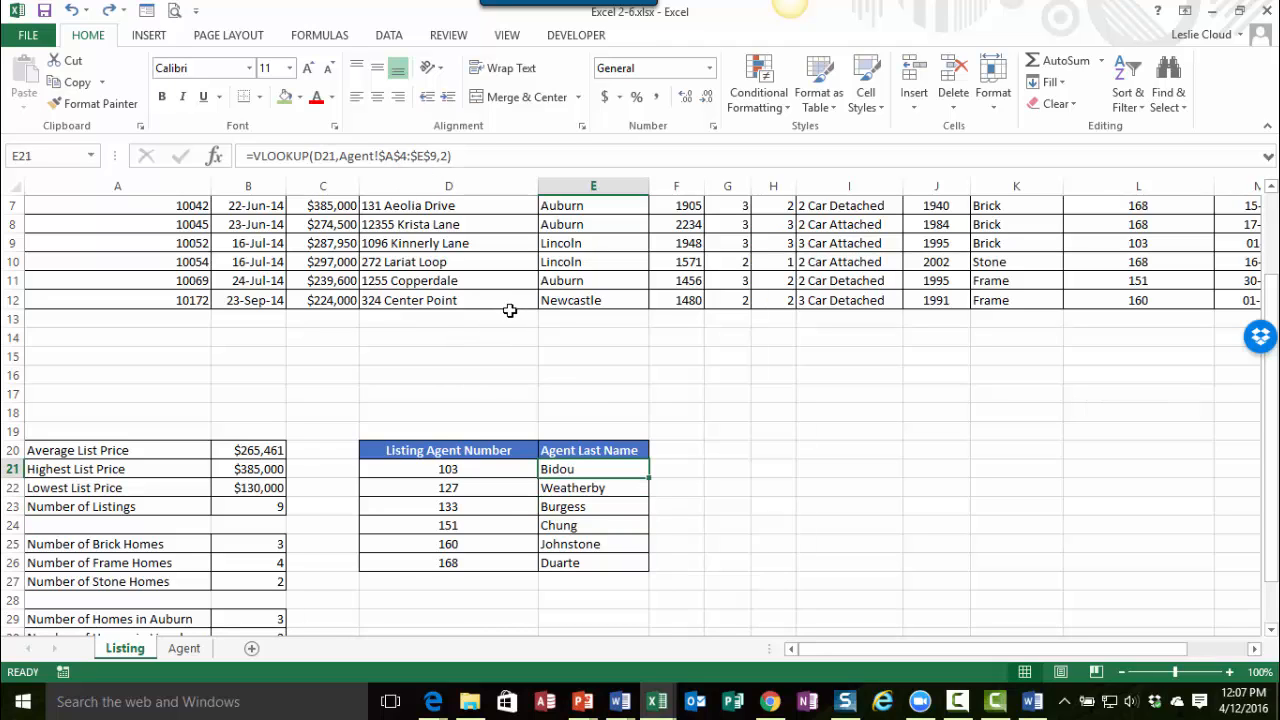
pyautogui.hotkey('ctrl', 'z')
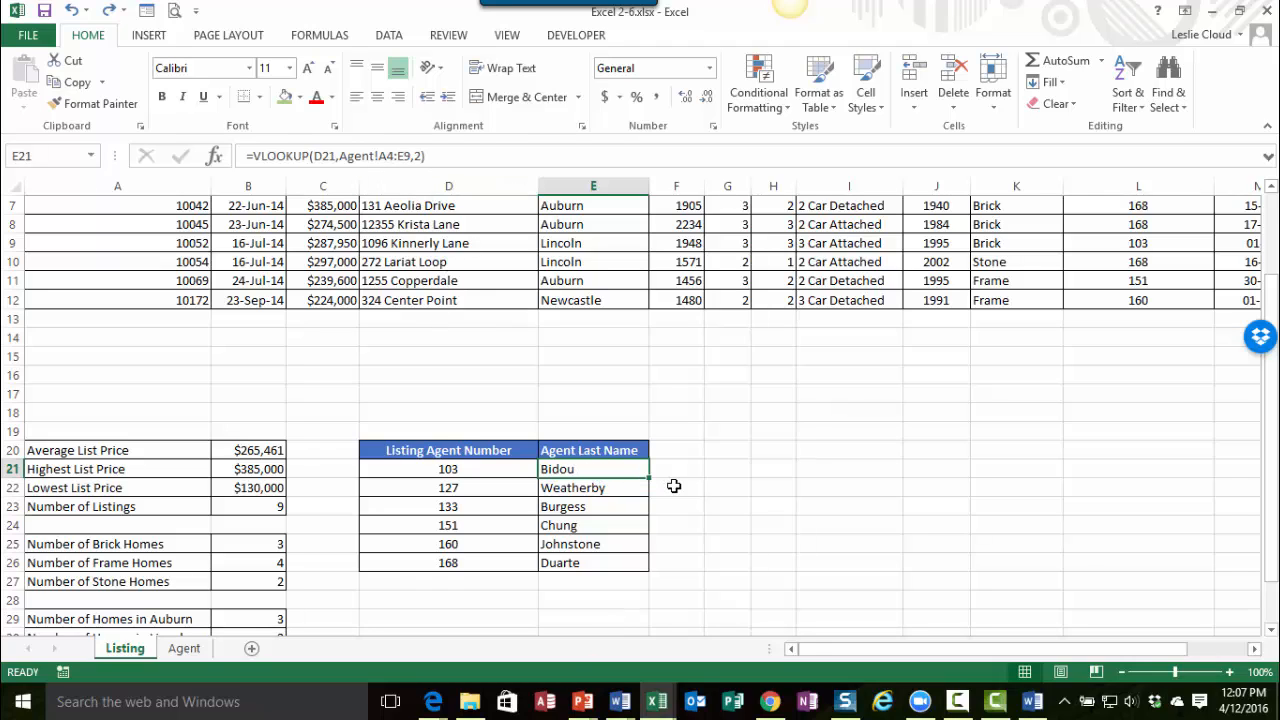
# Step: Fill the relative VLOOKUP formula from E21 down to E28 and enter 103 as the agent number in D27
pyautogui.moveTo(648, 479); pyautogui.dragTo(649, 608)
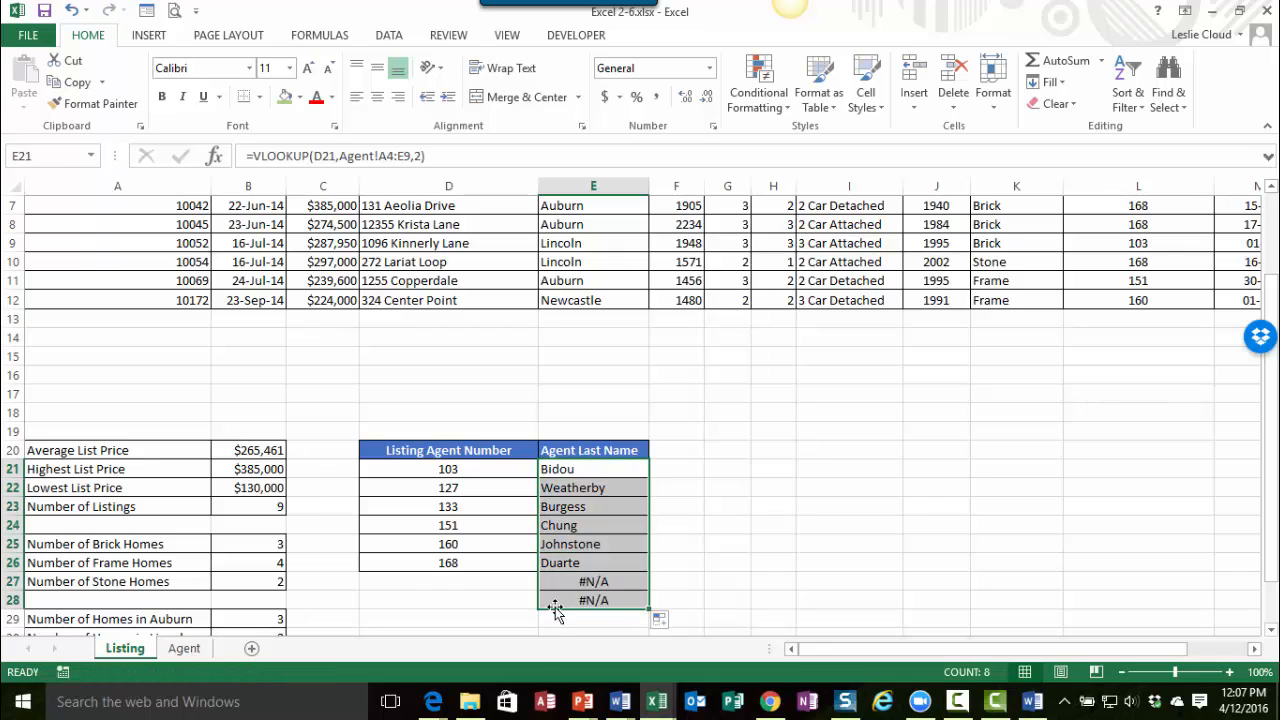
pyautogui.click(447, 582)
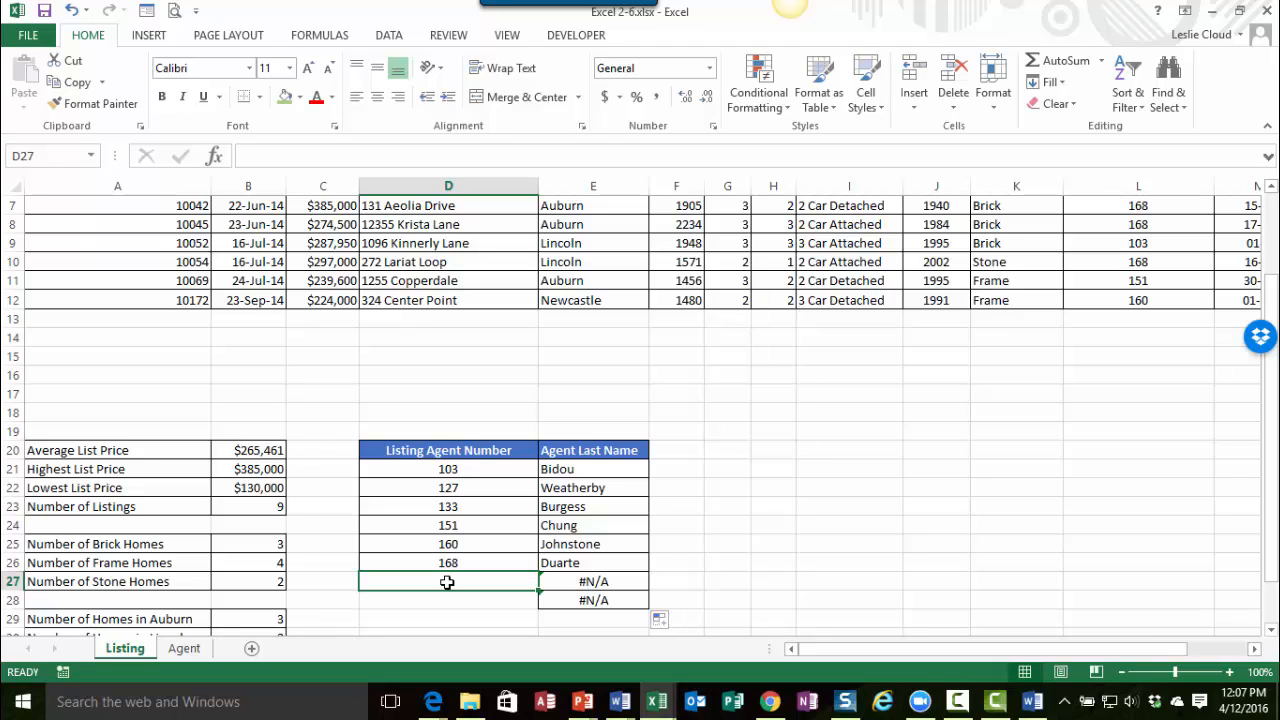
pyautogui.write('1')
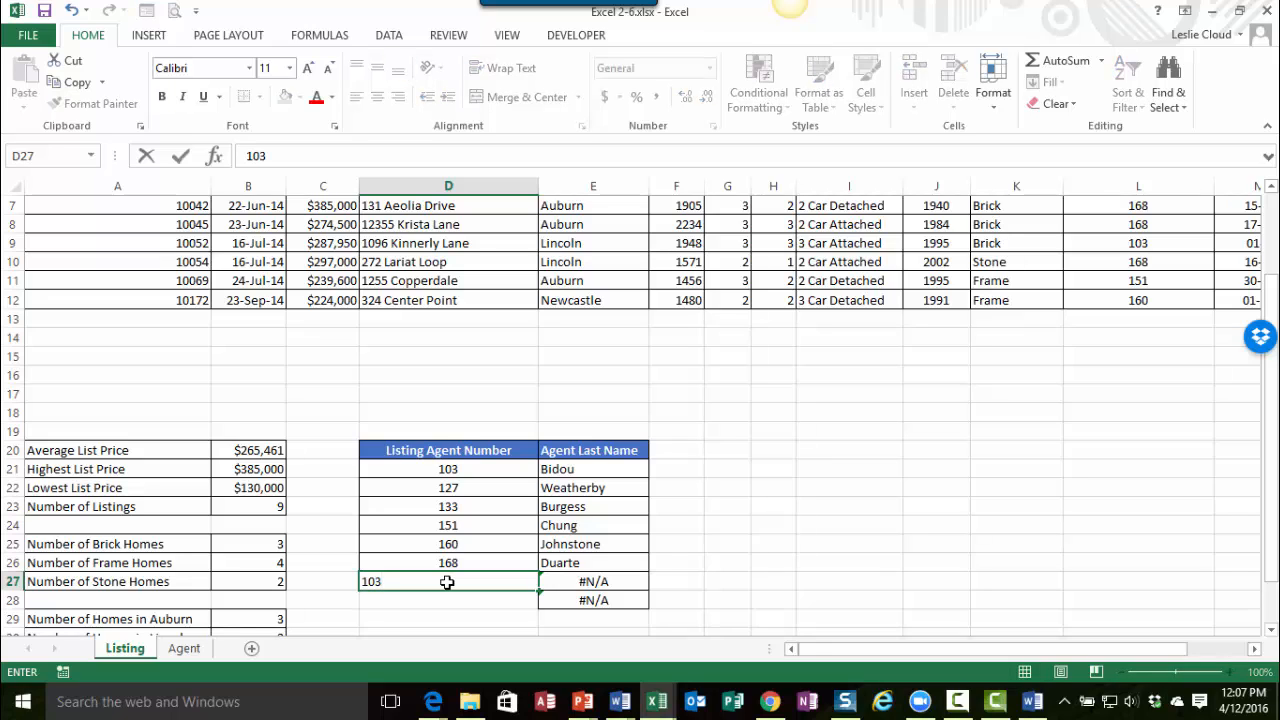
pyautogui.write('03')
pyautogui.press('Return')
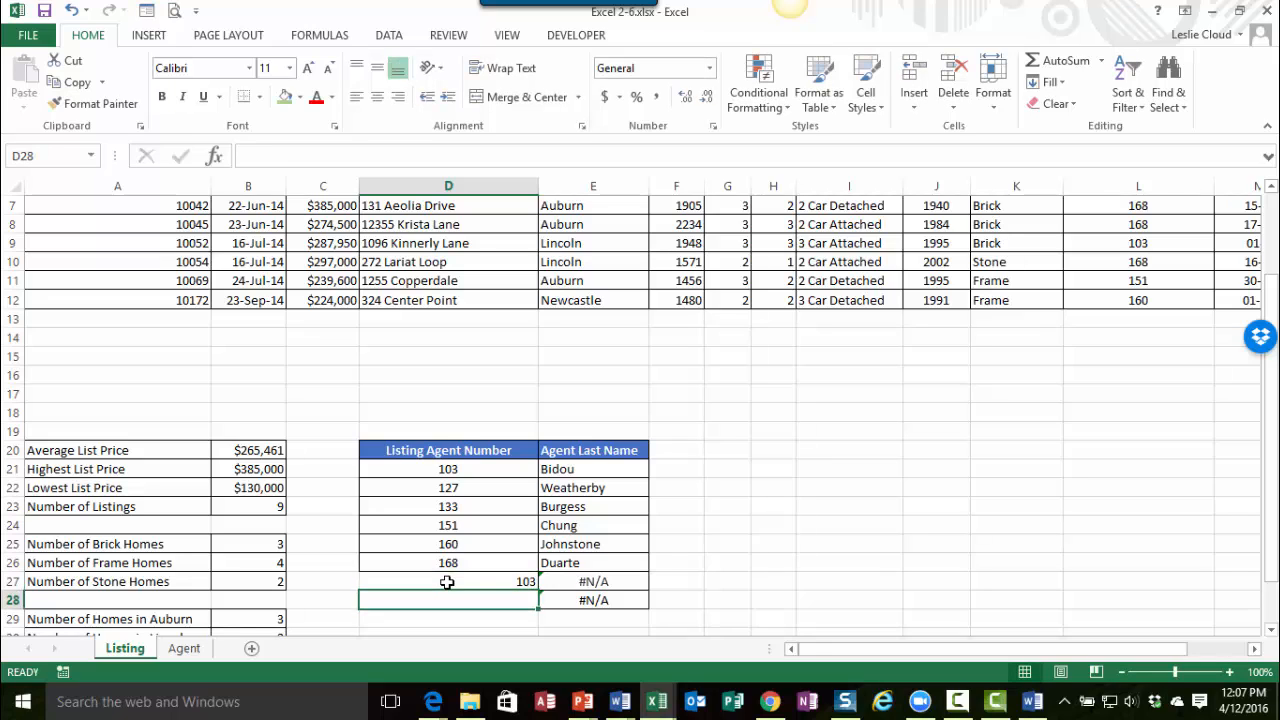
# Step: Inspect the VLOOKUP formula in E27 and select its table range A10:E15 on the Agent sheet
pyautogui.click(590, 583)
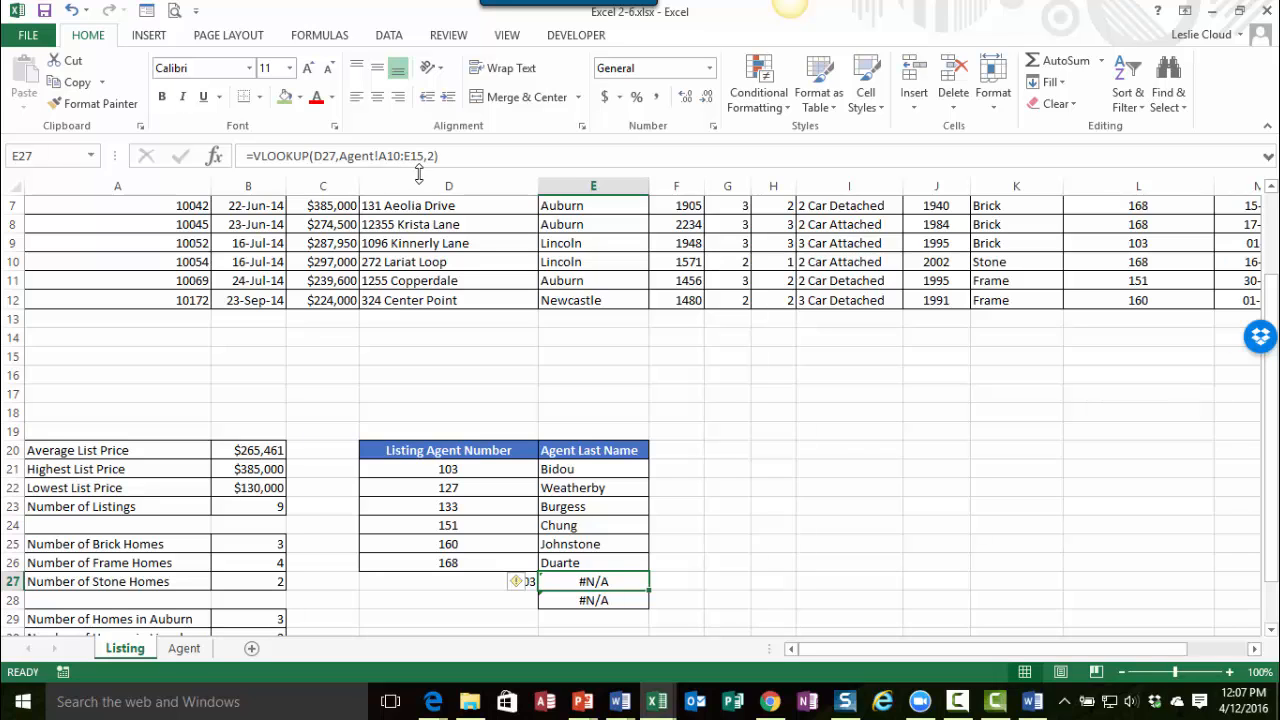
pyautogui.click(184, 649)
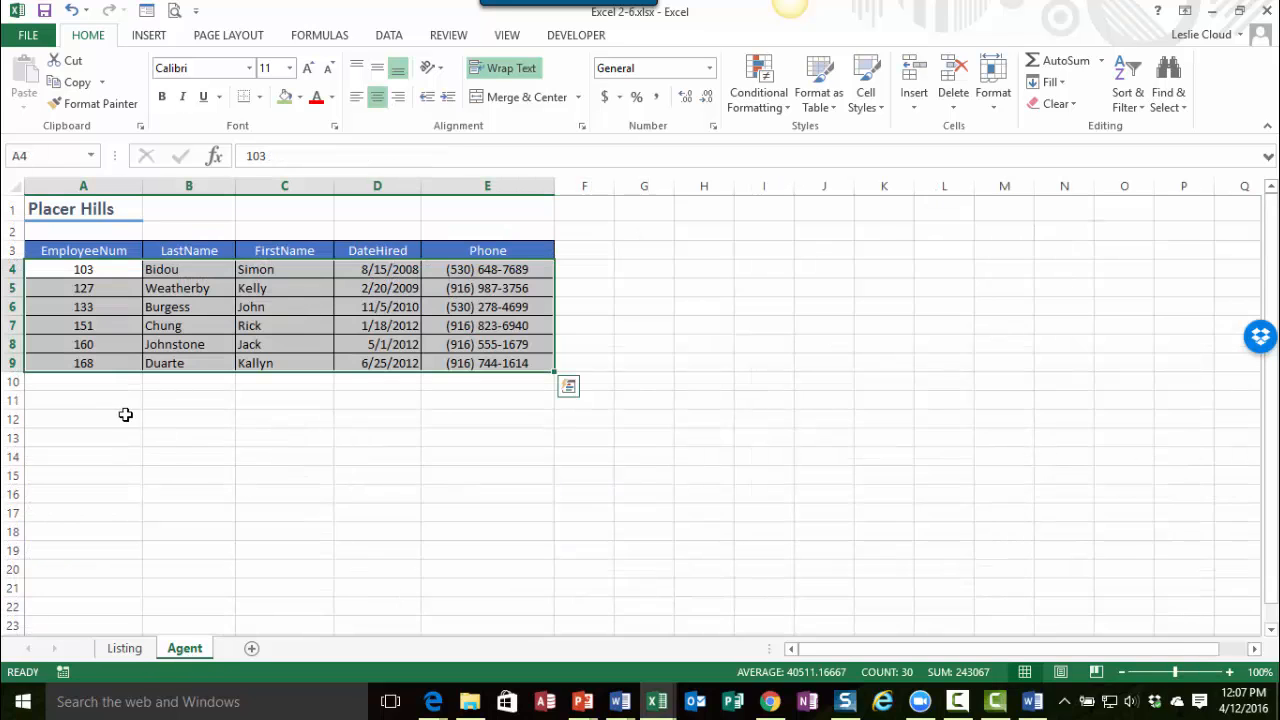
pyautogui.click(91, 383)
pyautogui.moveTo(91, 383); pyautogui.dragTo(486, 466)
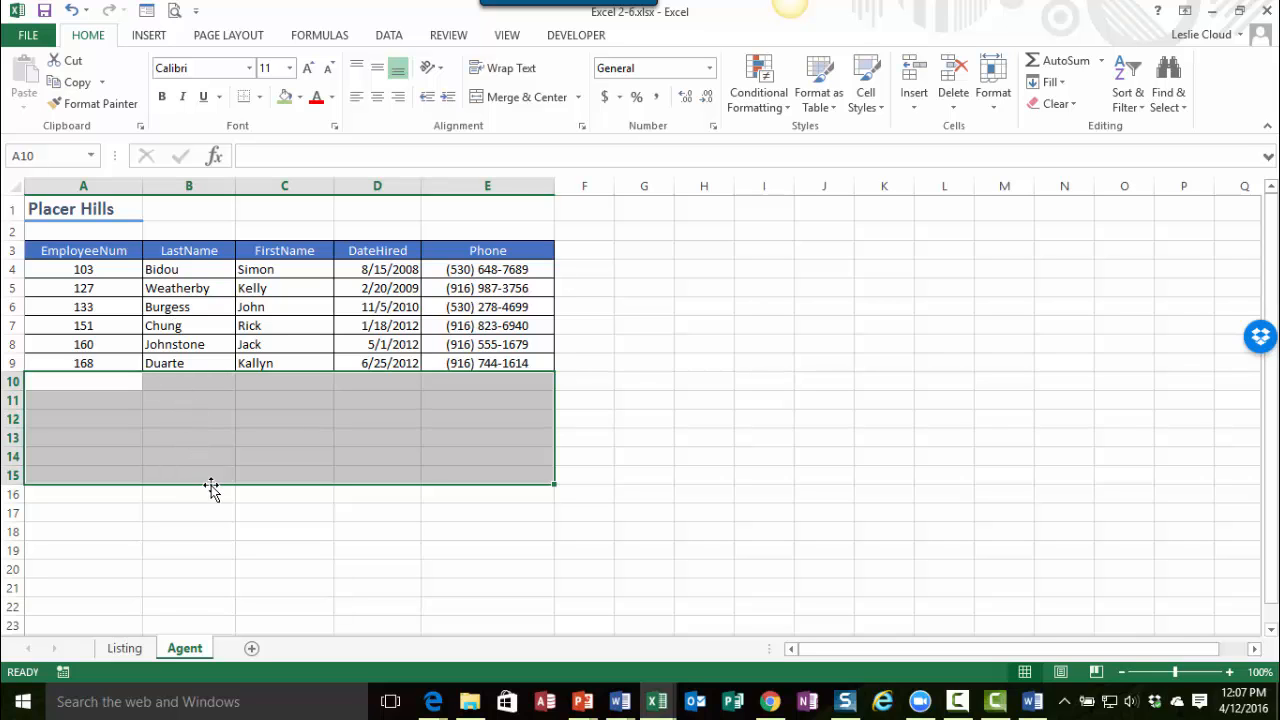
pyautogui.click(126, 649)
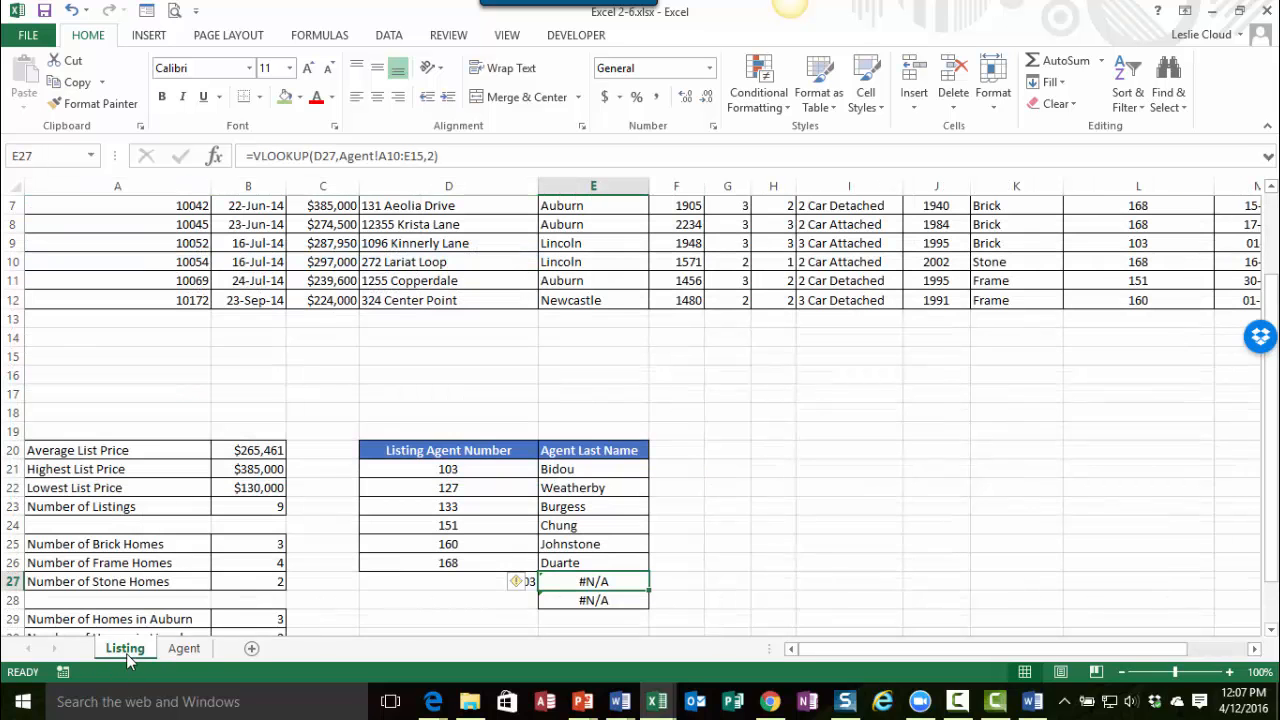
# Step: Make the table array in E21's VLOOKUP formula absolute so it reads Agent!$A$4:$E$9
pyautogui.click(578, 470)
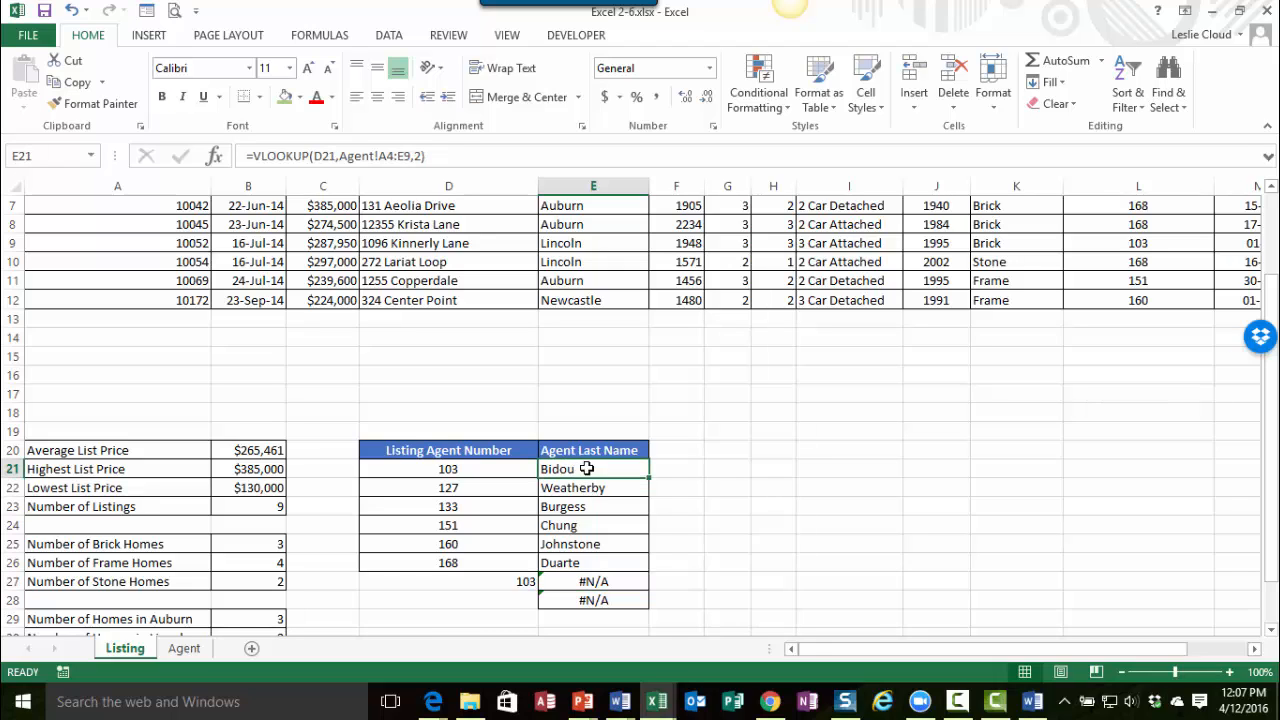
pyautogui.click(389, 156)
pyautogui.press('F4')
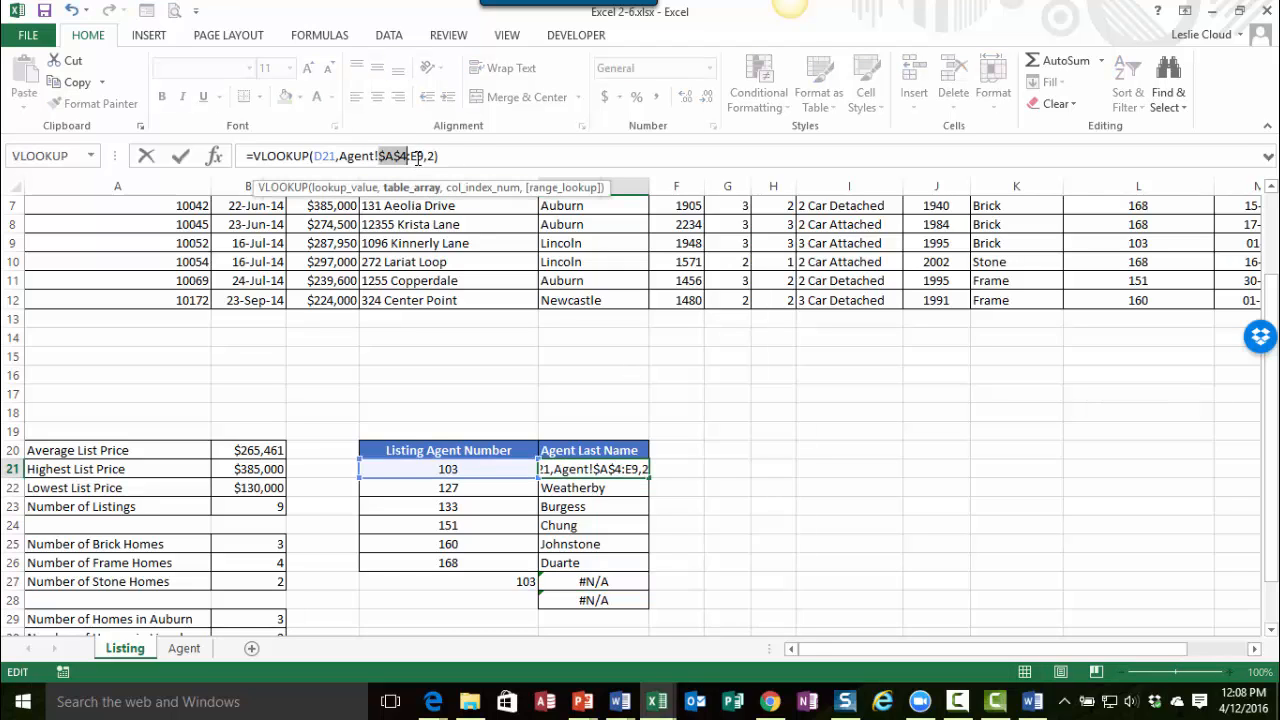
pyautogui.click(418, 157)
pyautogui.press('F4')
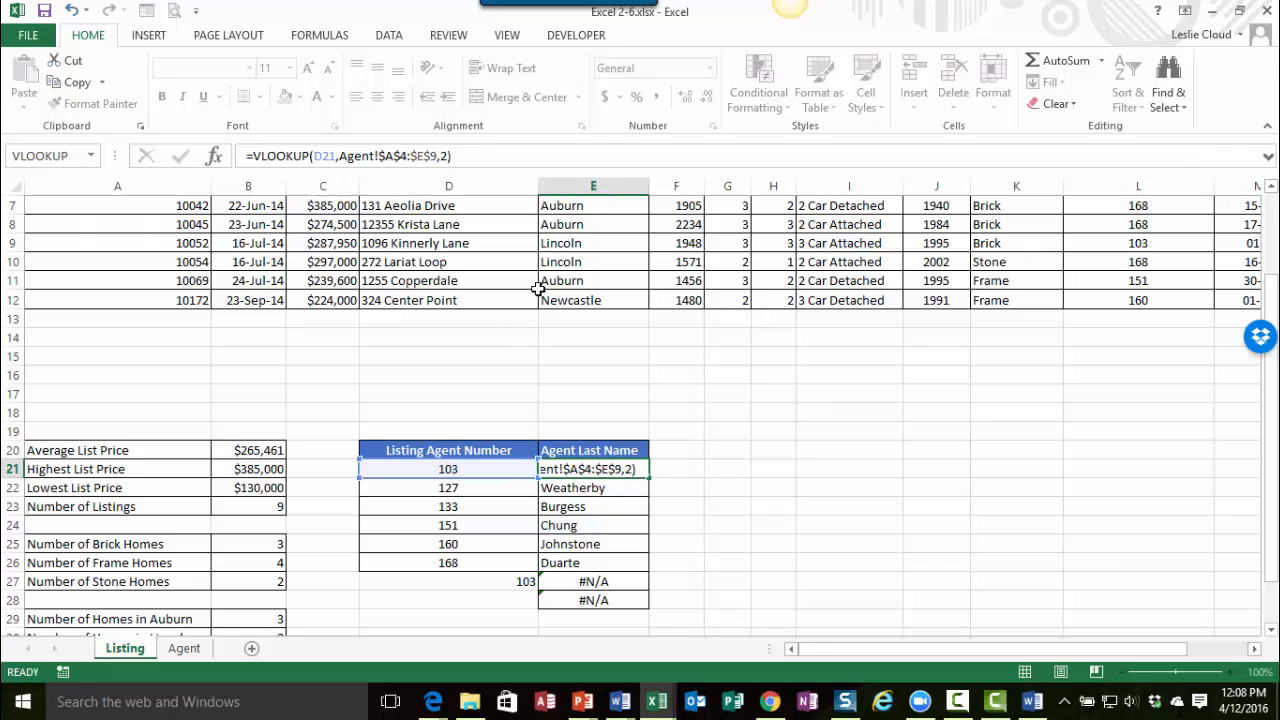
pyautogui.press('Return')
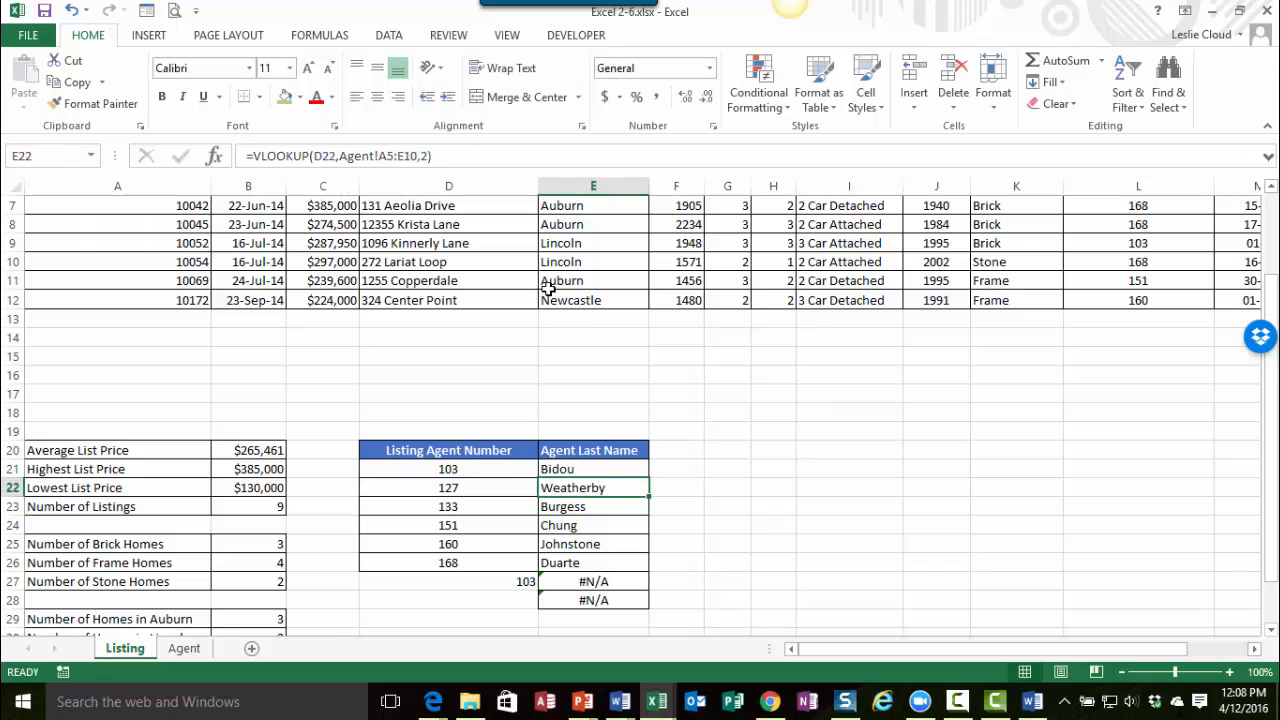
# Step: Fill the VLOOKUP formula with the absolute table range from E21 down to E27 and check the formula in E27
pyautogui.click(592, 470)
pyautogui.moveTo(648, 480); pyautogui.dragTo(641, 585)
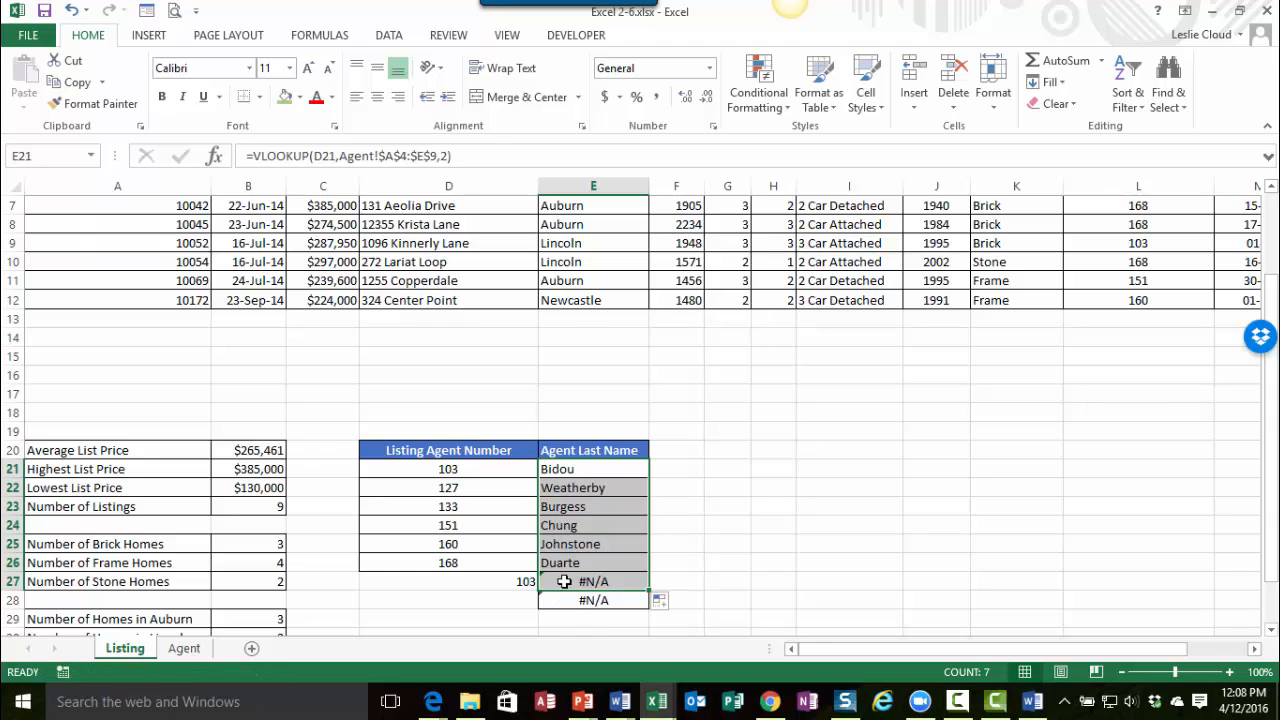
pyautogui.click(578, 581)
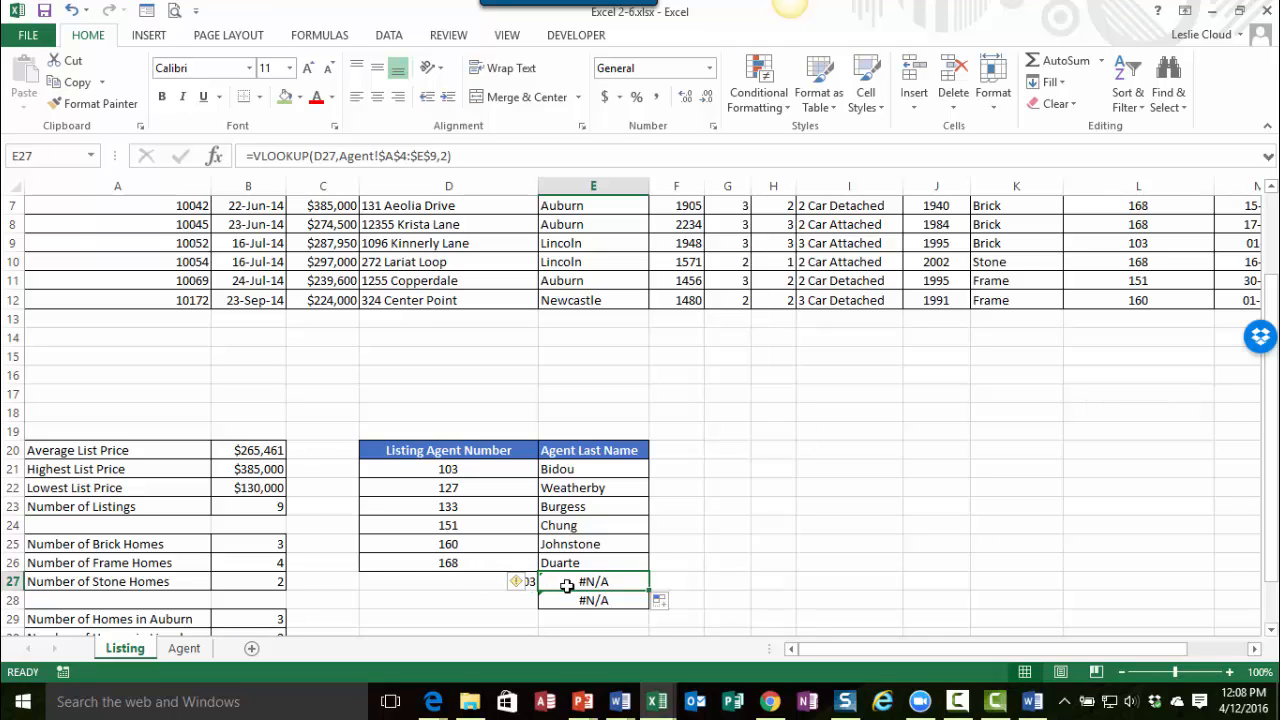
# Step: Clear the contents and formatting of the extra cells D27:E28 below the agent table
pyautogui.click(519, 588)
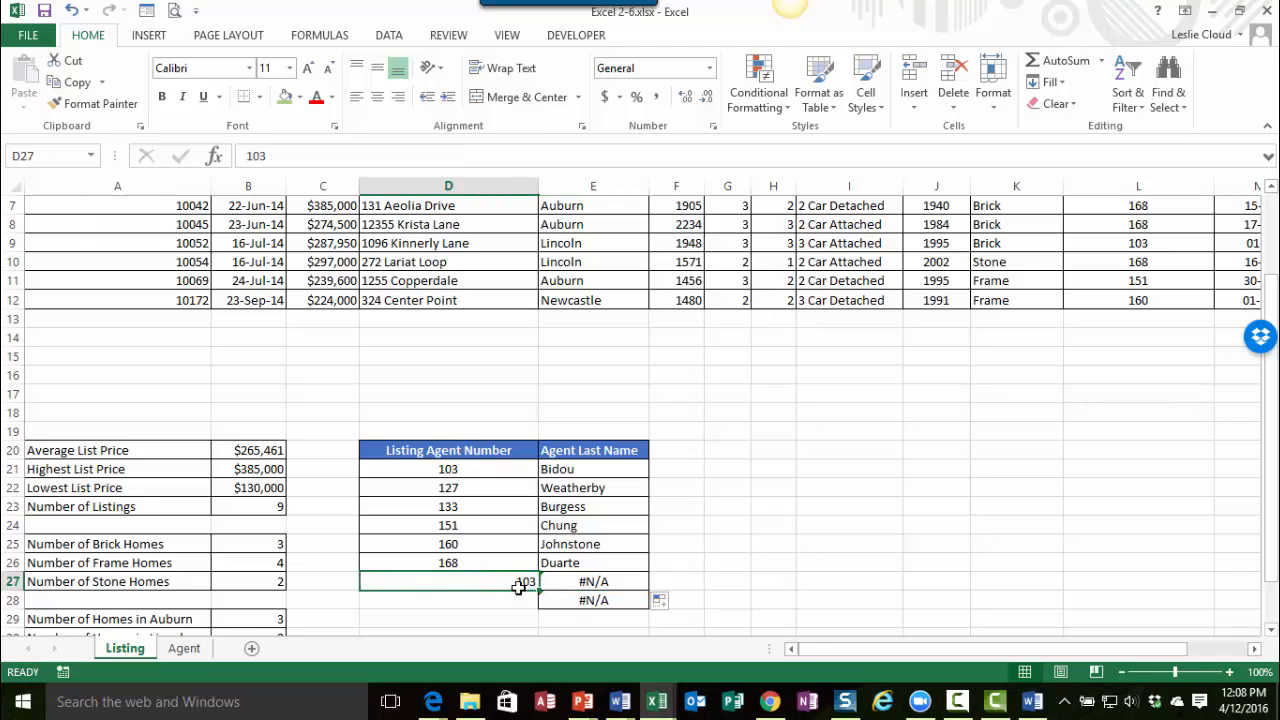
pyautogui.moveTo(519, 588); pyautogui.dragTo(575, 601)
pyautogui.press('Delete')
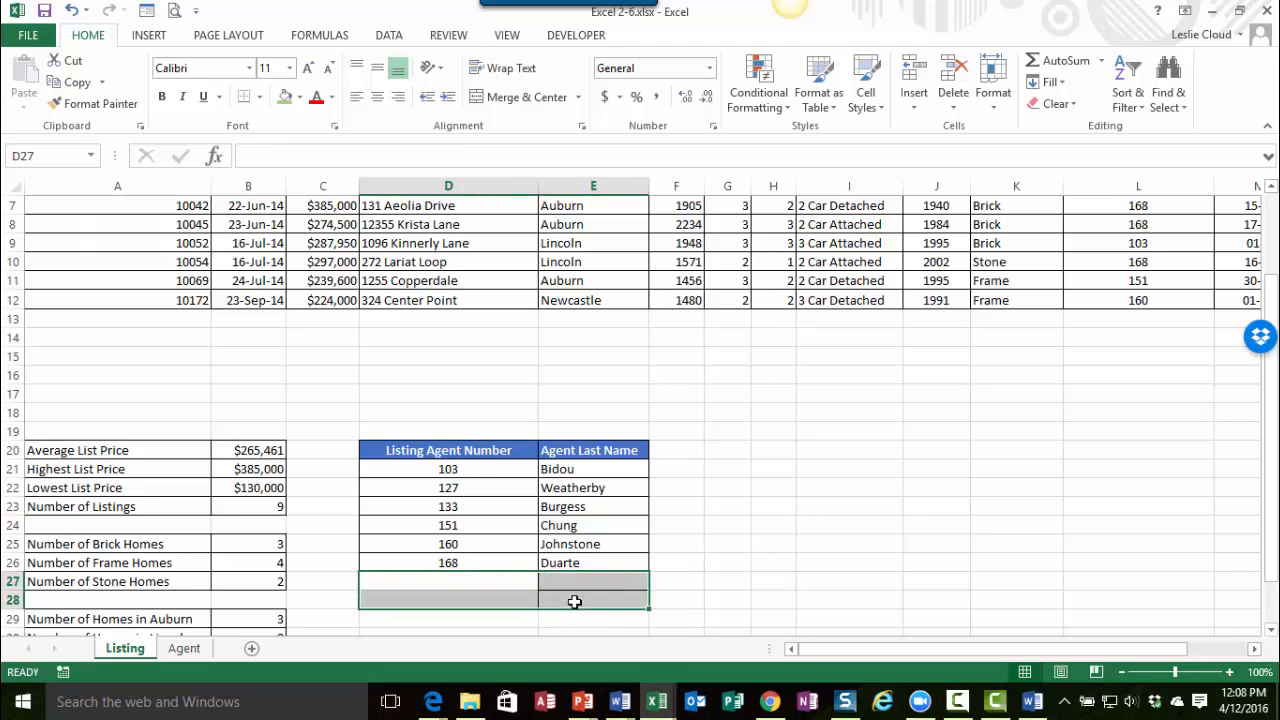
pyautogui.click(1058, 106)
pyautogui.click(1062, 130)
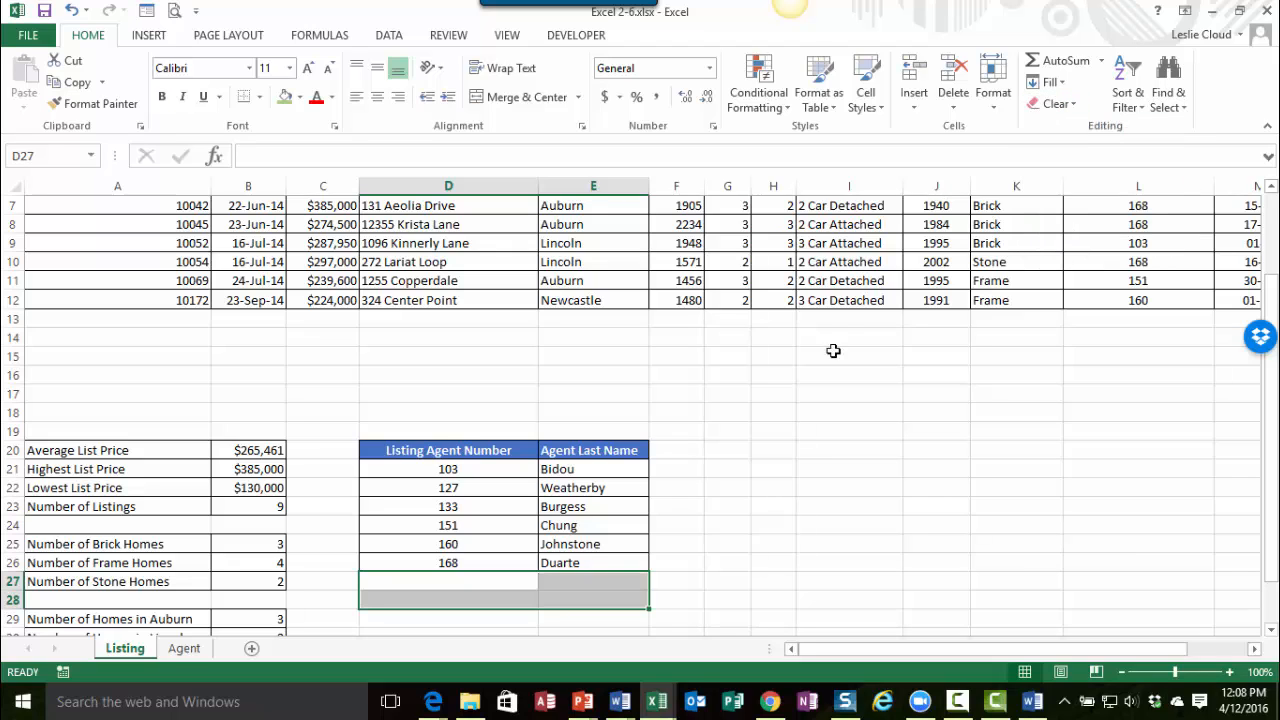
pyautogui.click(699, 557)
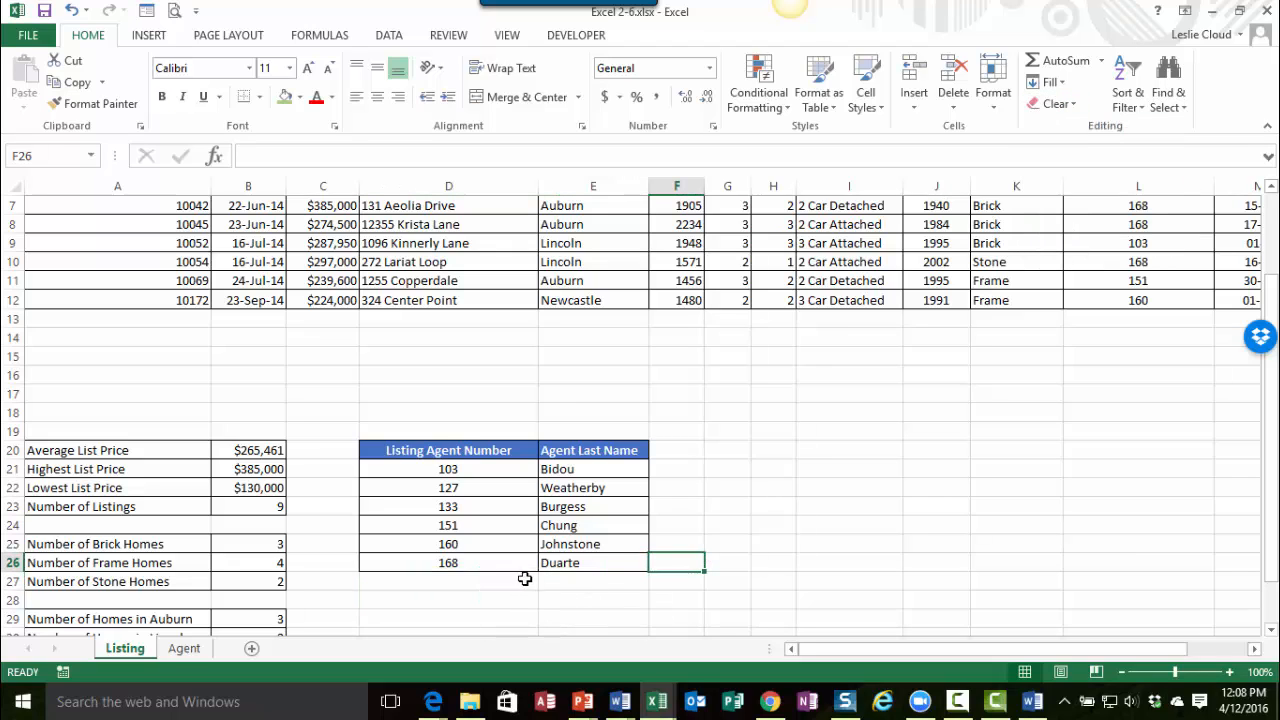
# Step: Review the table ranges in the VLOOKUP formulas in E21, E25 and E26
pyautogui.click(573, 471)
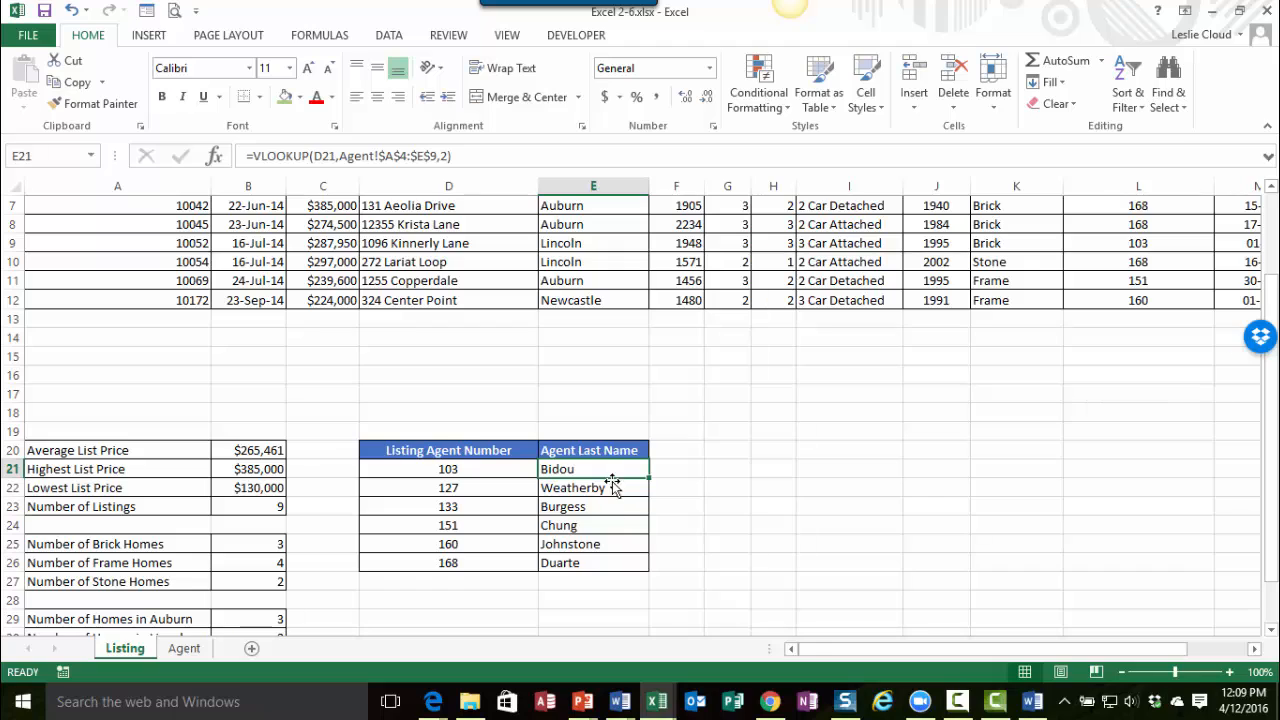
pyautogui.click(572, 549)
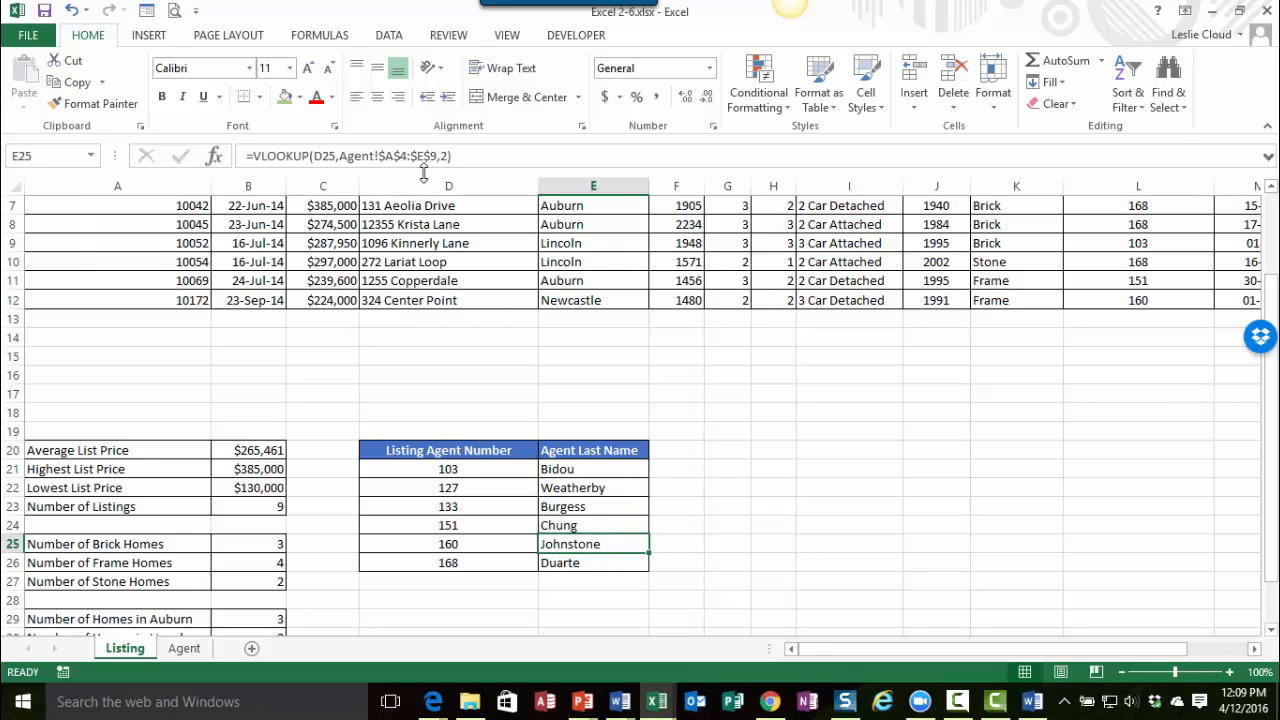
pyautogui.click(558, 562)
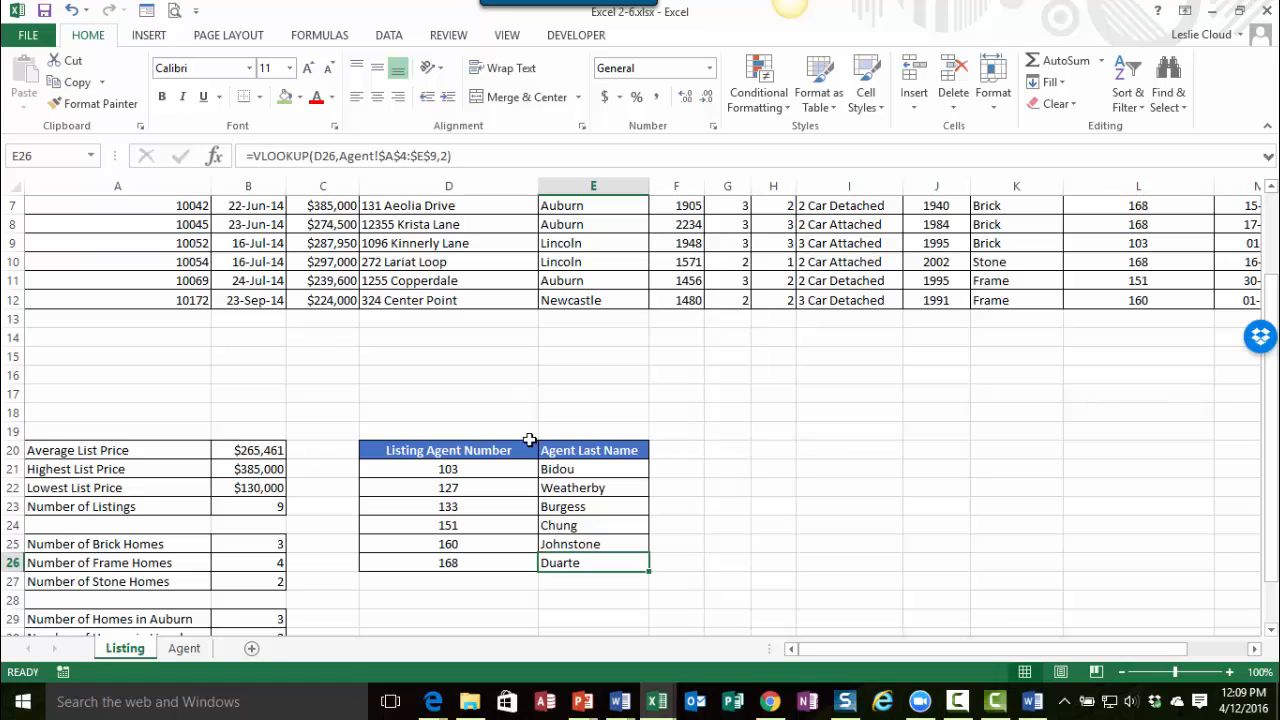
# Step: Switch to the Excel 2-1.xlsx workbook
pyautogui.scroll(2, 617, 614)
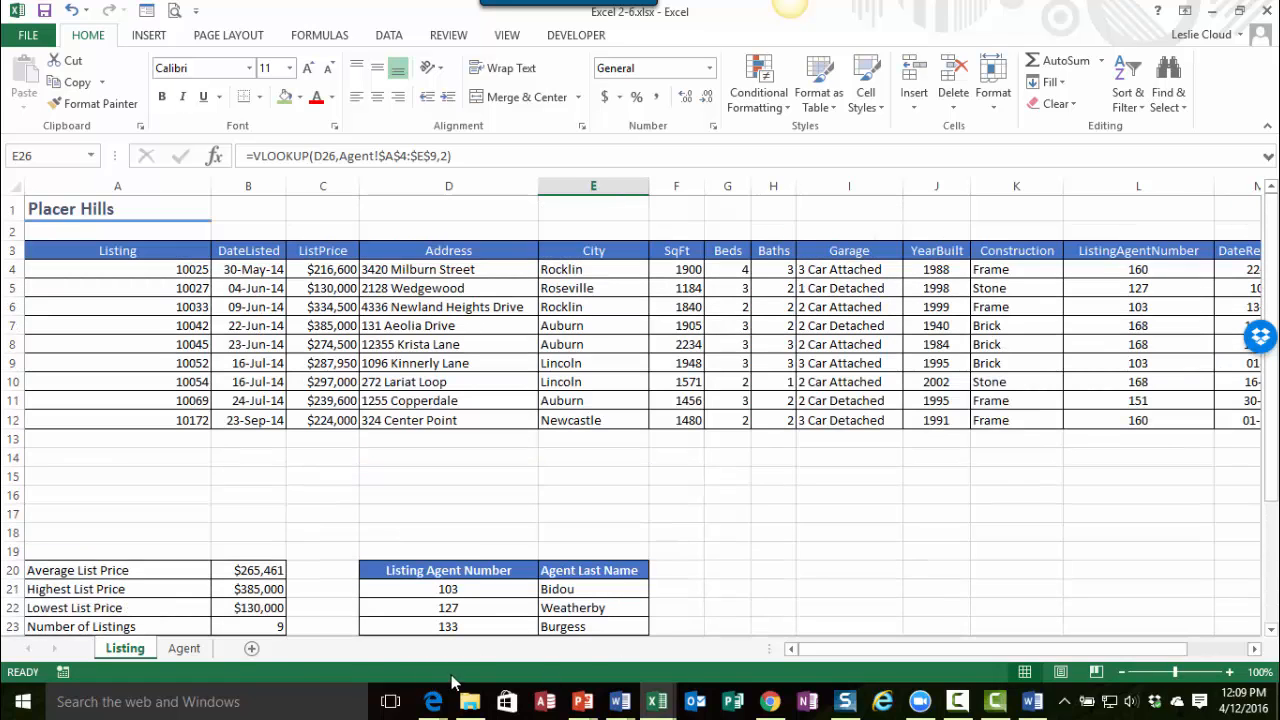
pyautogui.click(663, 708)
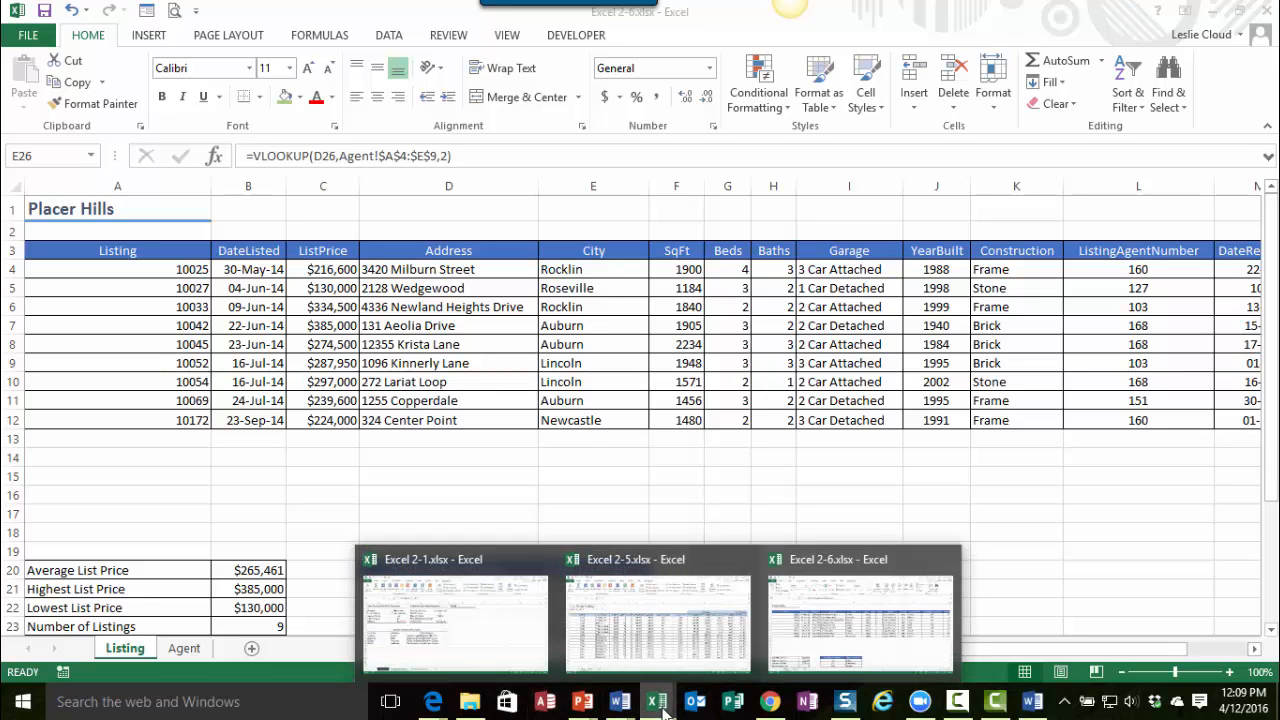
pyautogui.click(447, 601)
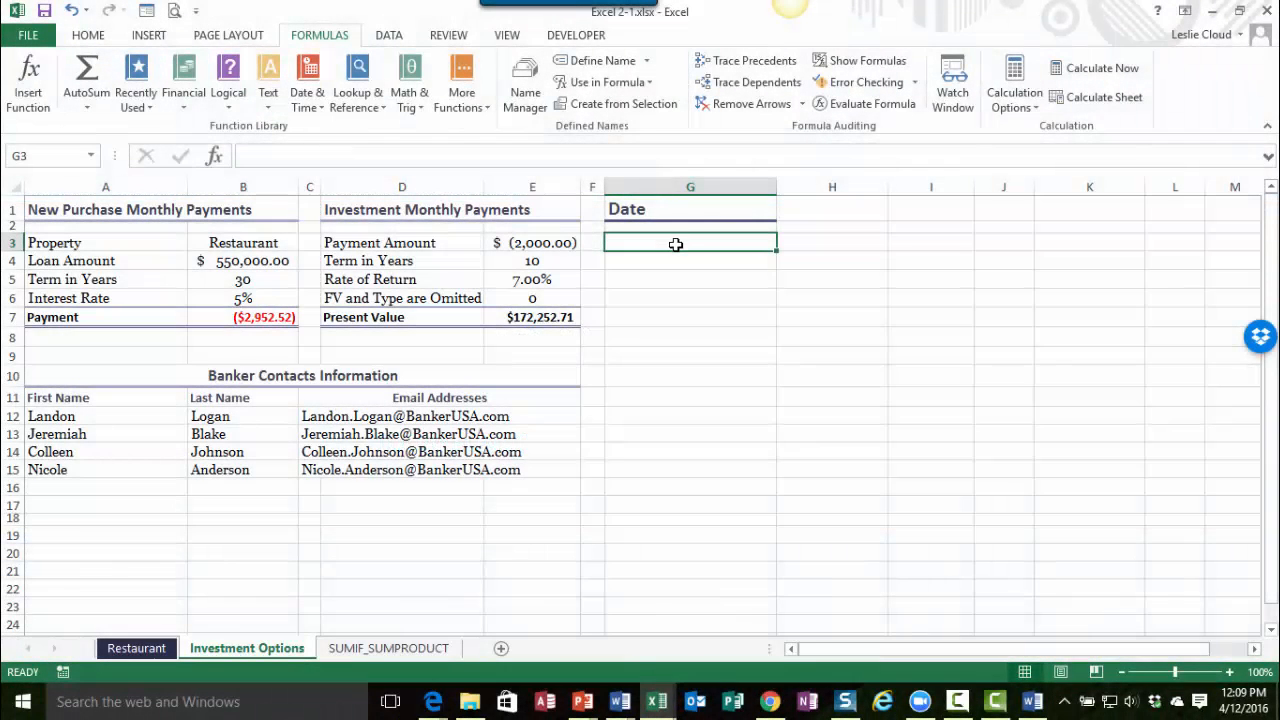
# Step: Insert the TODAY function in cell G3 under the Date heading on the Investment Options sheet
pyautogui.click(216, 158)
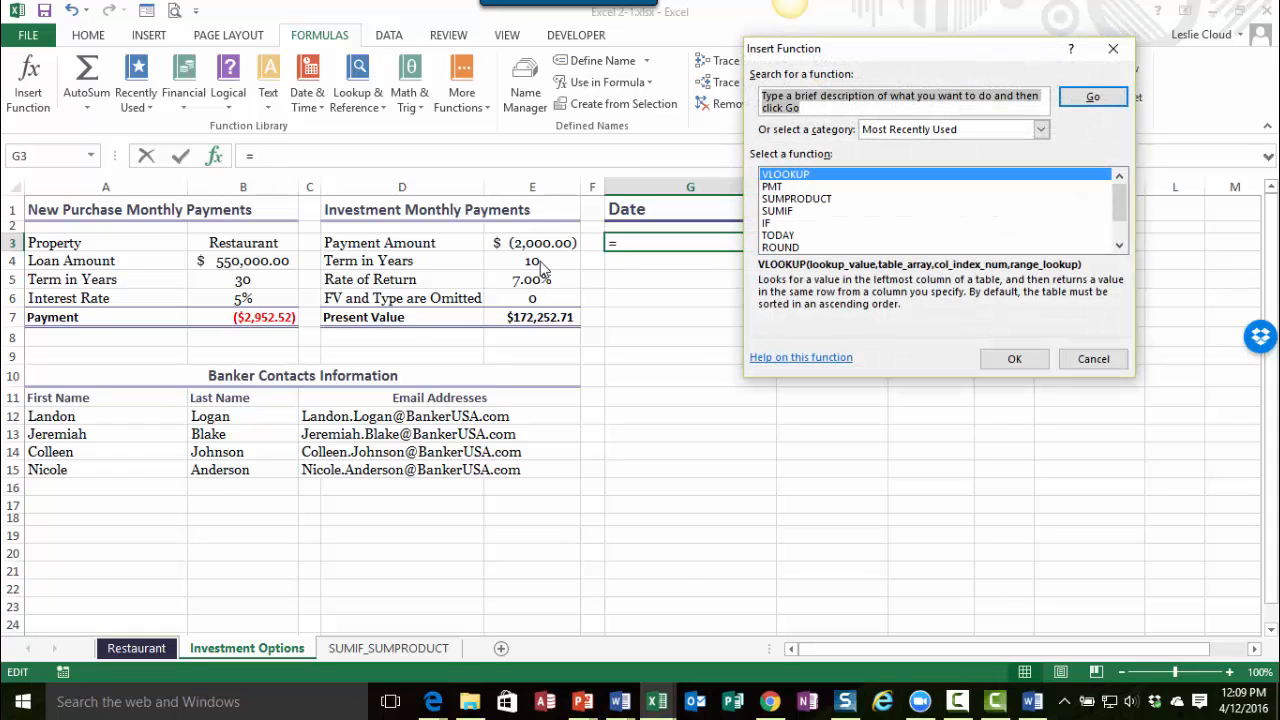
pyautogui.moveTo(871, 62); pyautogui.dragTo(818, 318)
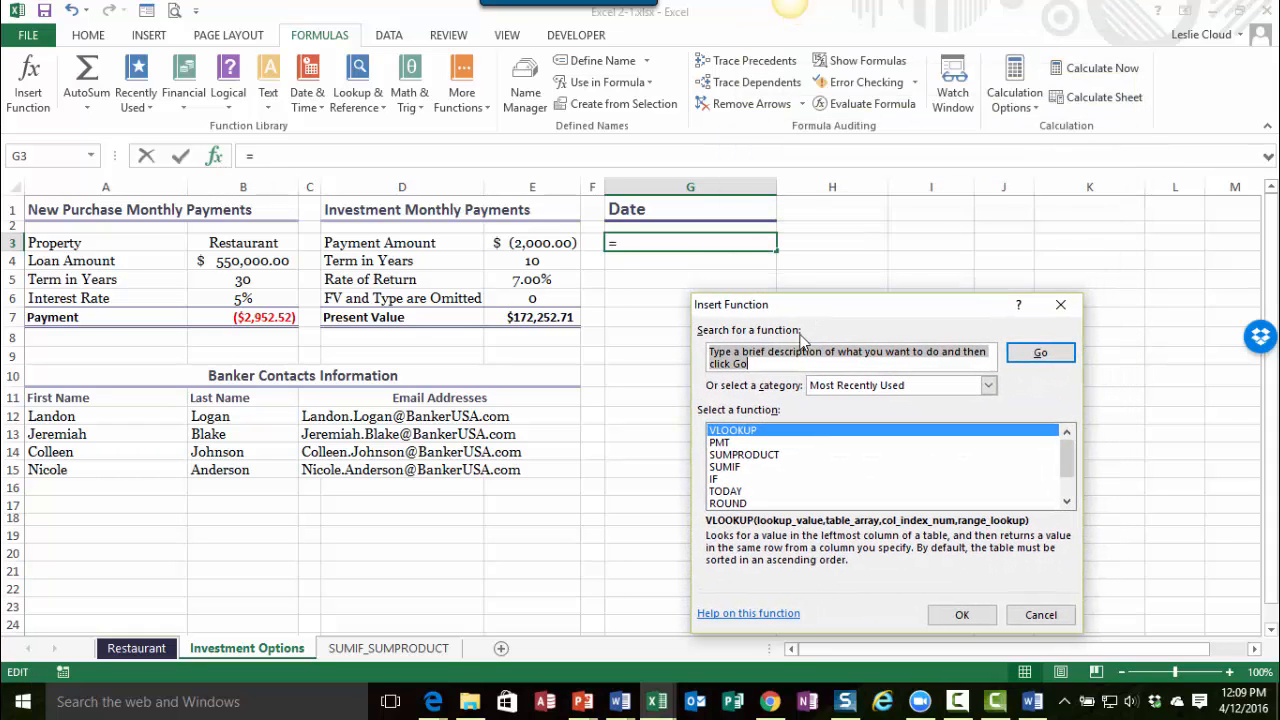
pyautogui.click(728, 491)
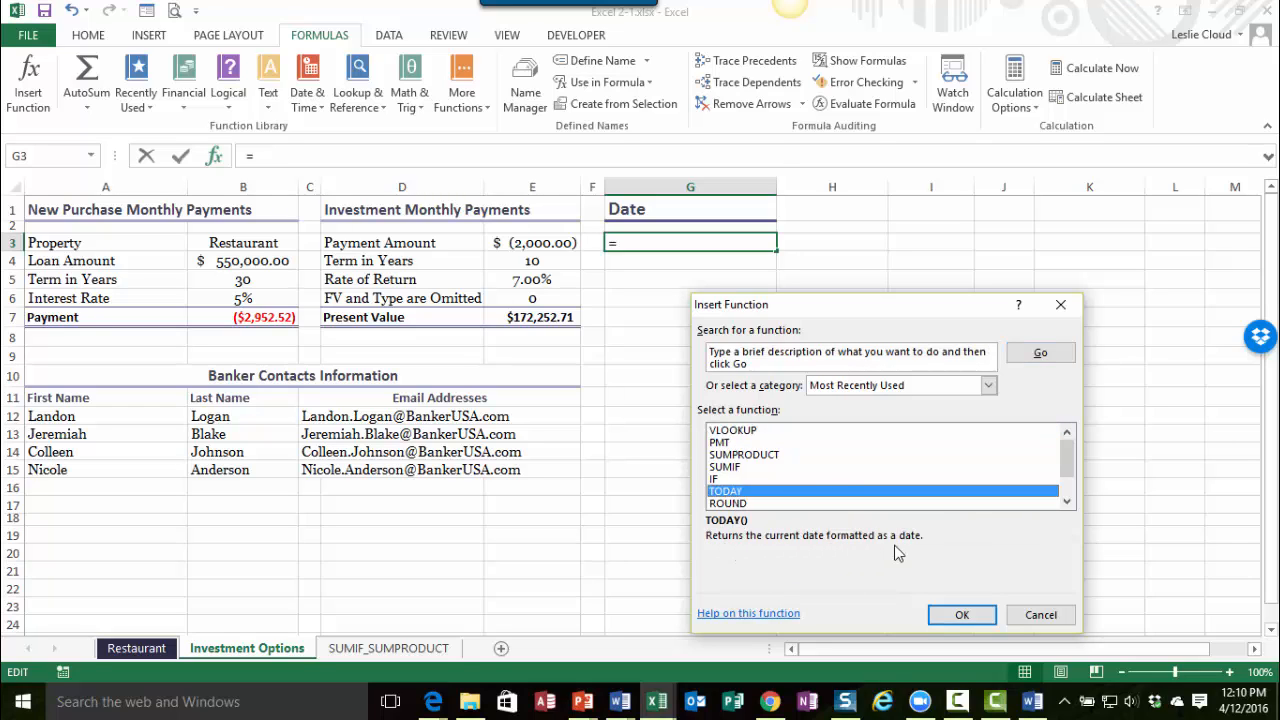
pyautogui.click(964, 616)
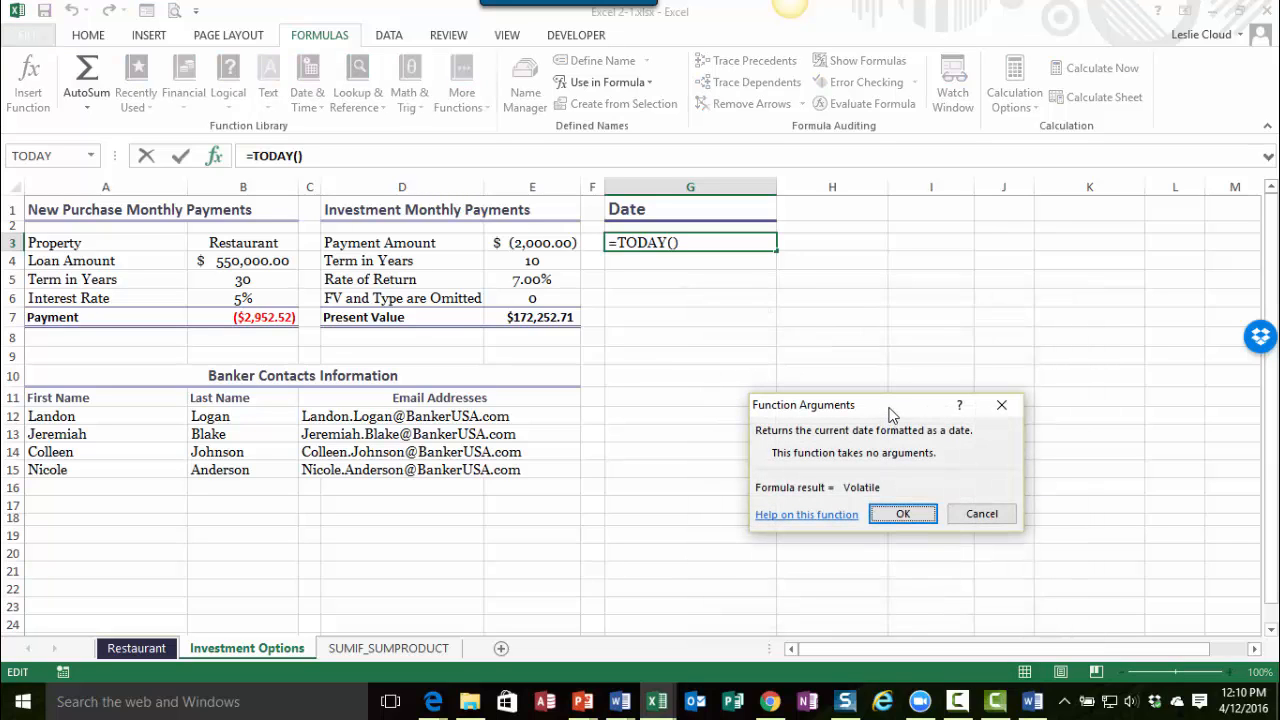
pyautogui.moveTo(888, 414); pyautogui.dragTo(970, 286)
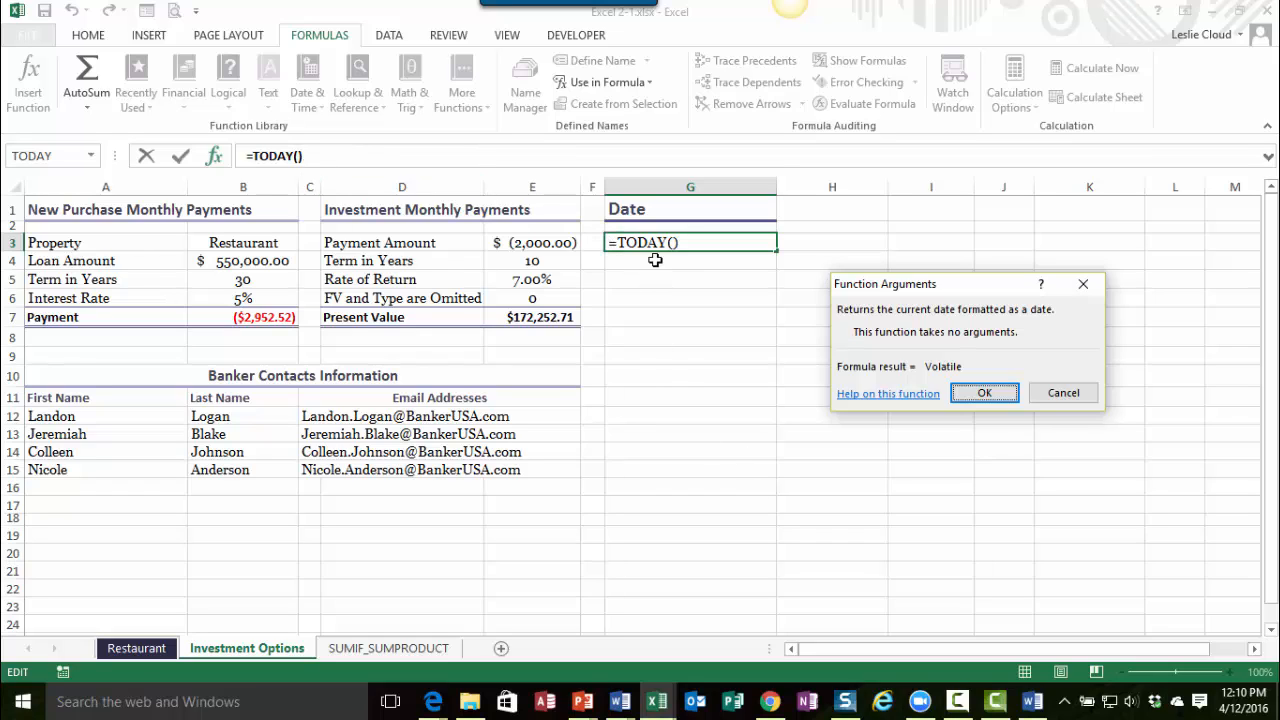
pyautogui.click(981, 393)
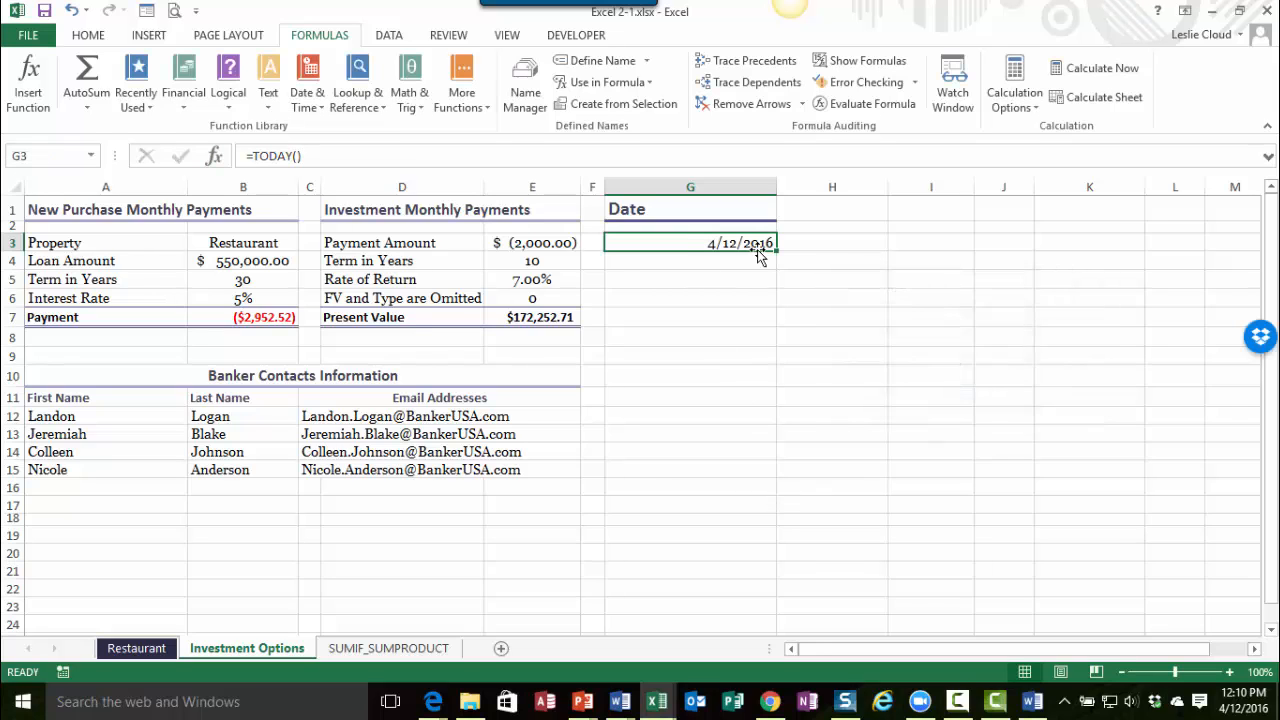